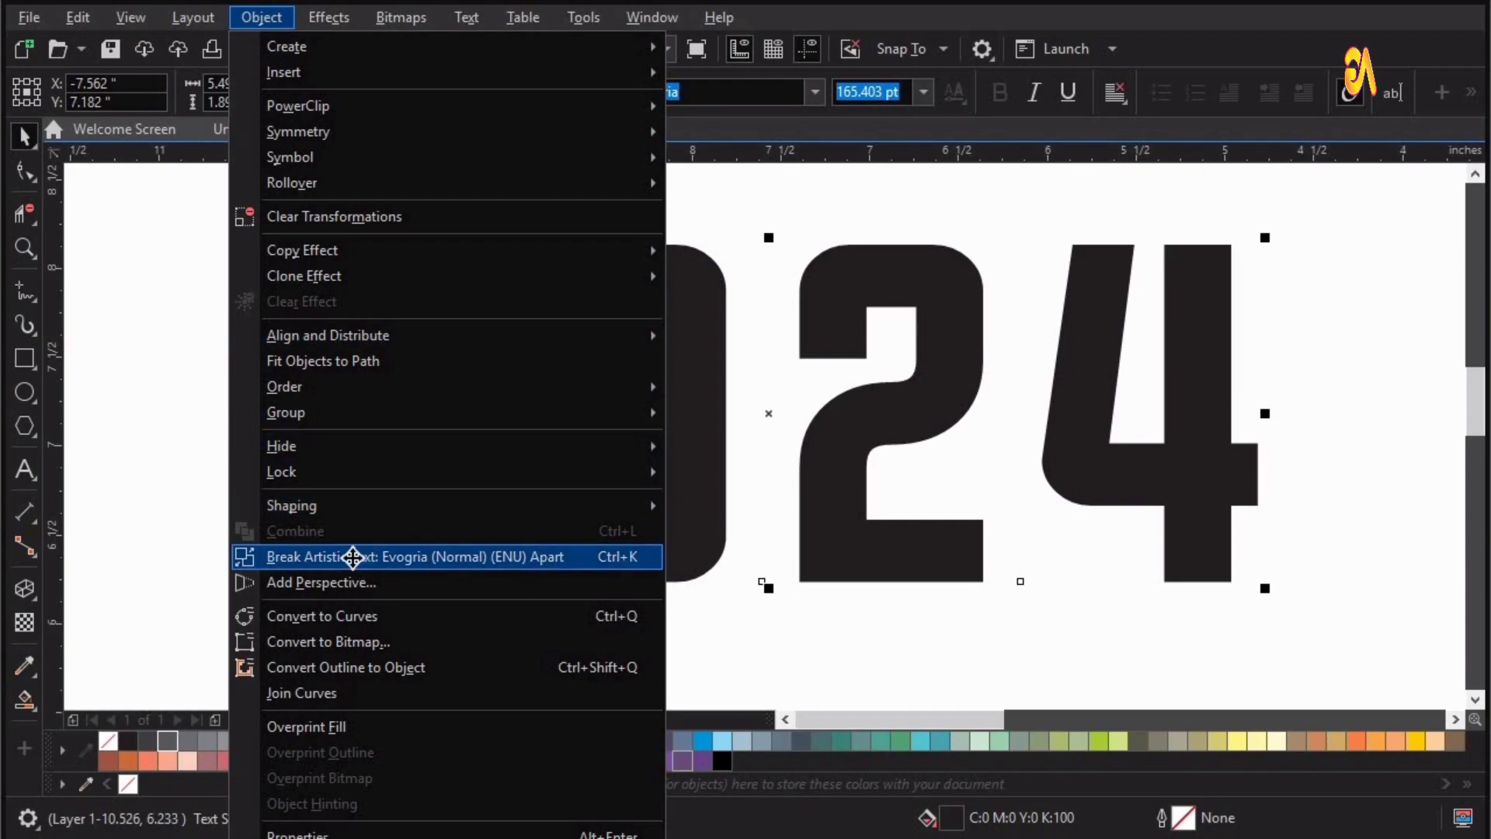
Step: Break the 2024 artistic text apart into separate digits
left_click(350, 556)
key("Escape")
left_click(441, 546)
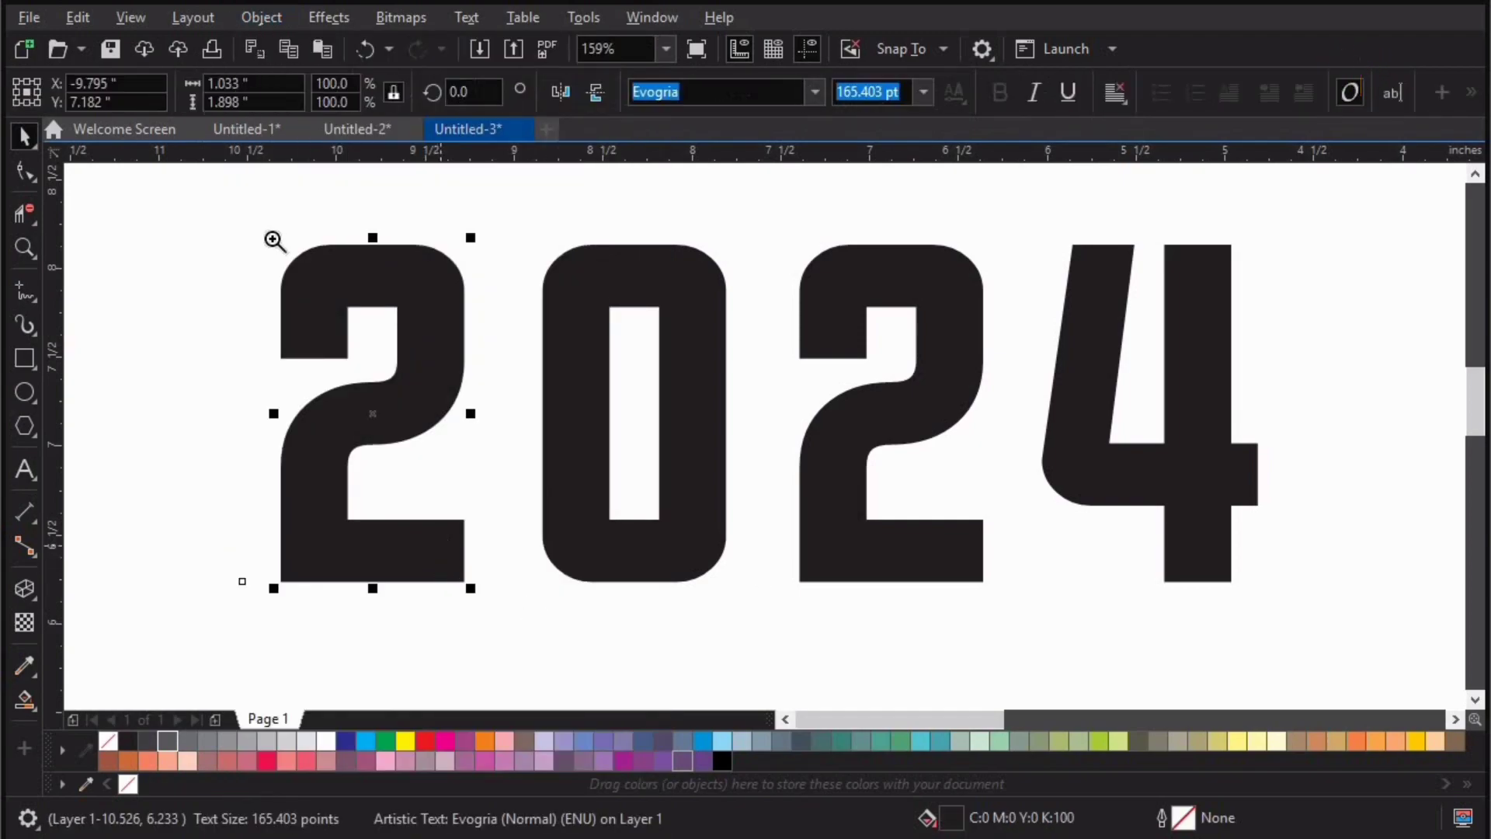
key("z")
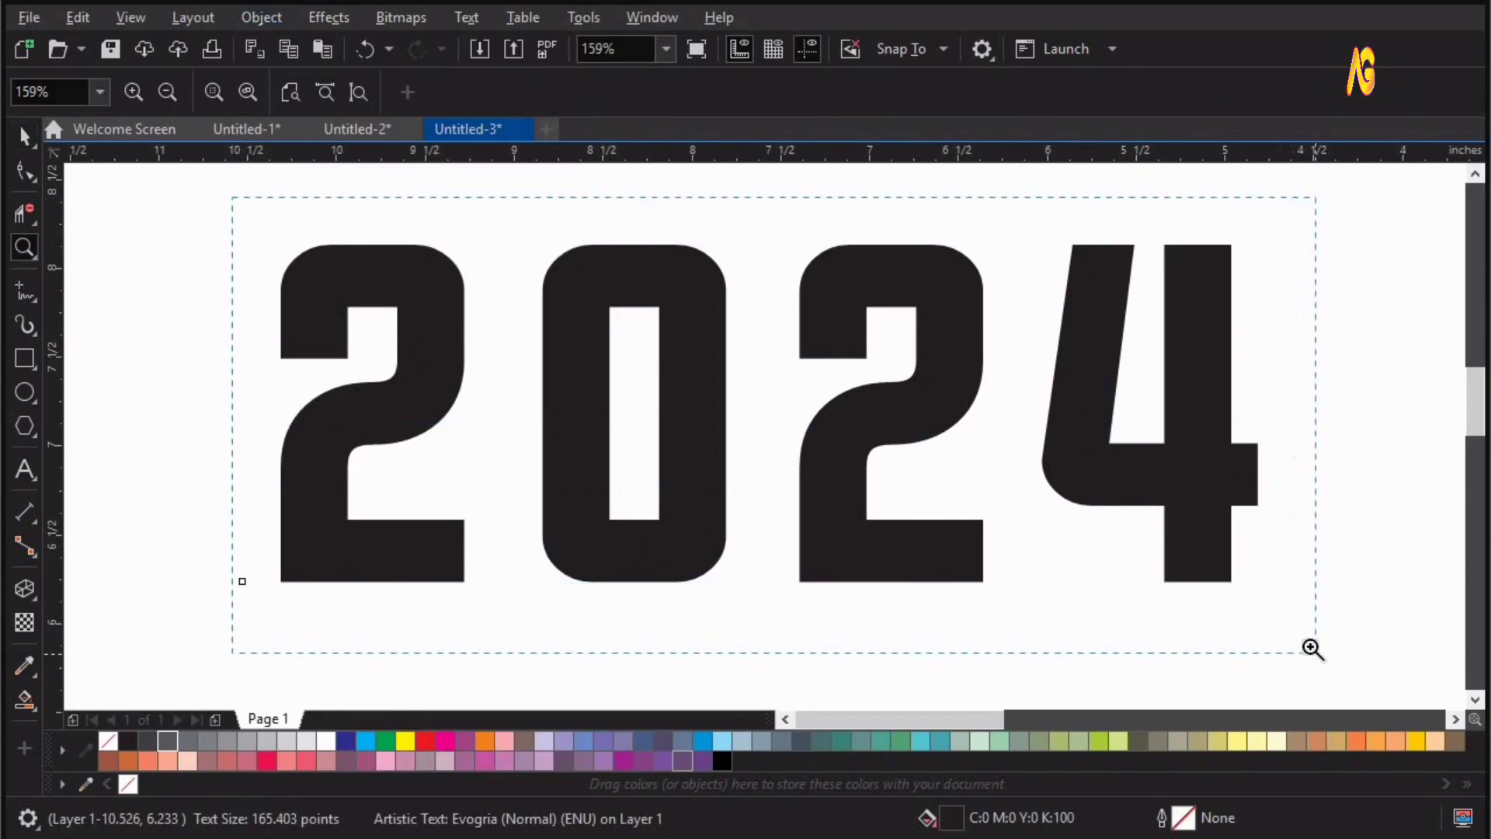
scroll(1075, 595, "up", 1)
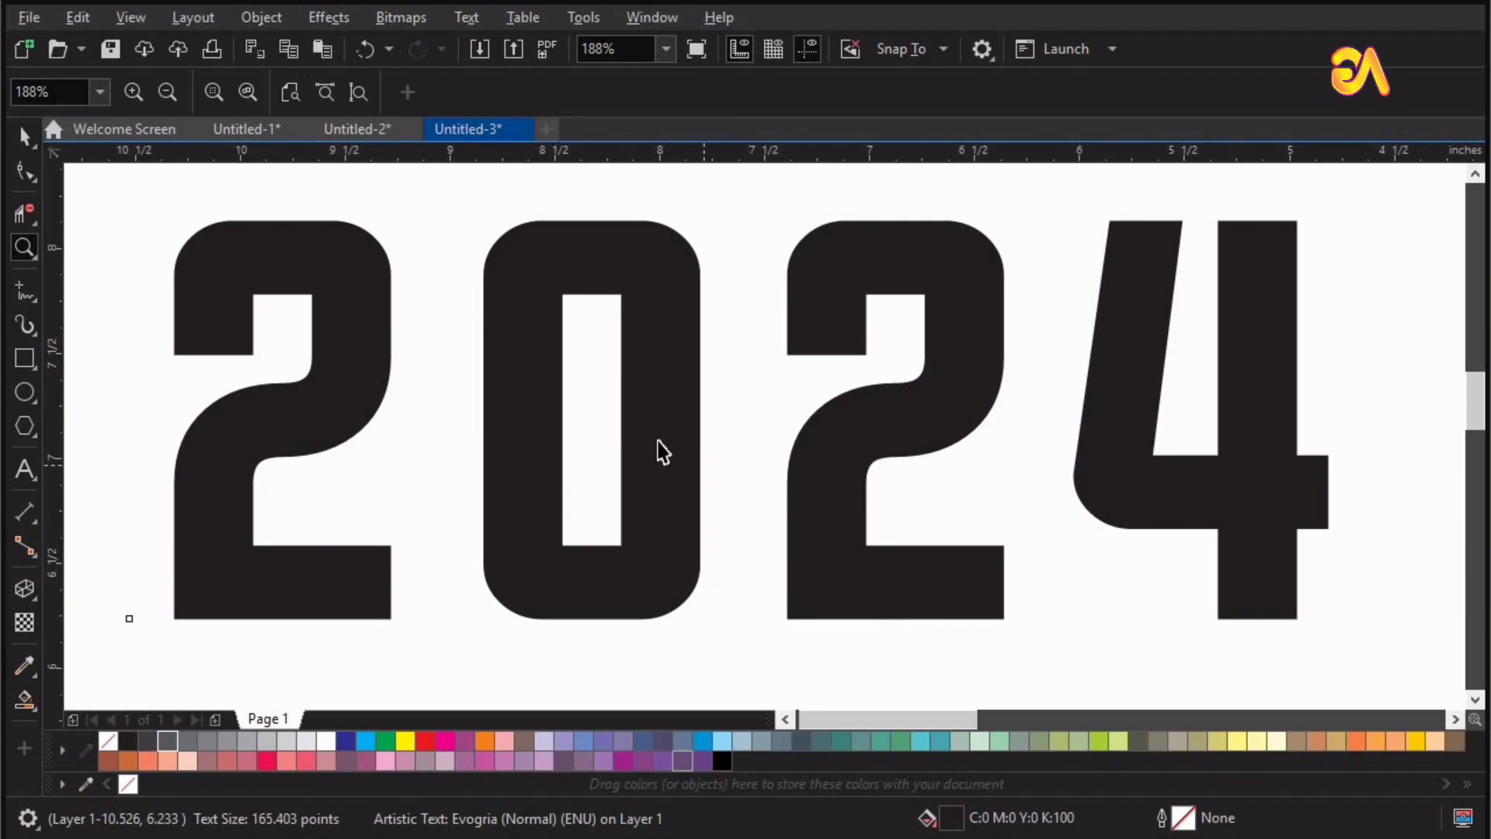
Step: Select all four digits and convert them to curves
key("space")
left_click_drag(123, 173, 1371, 670)
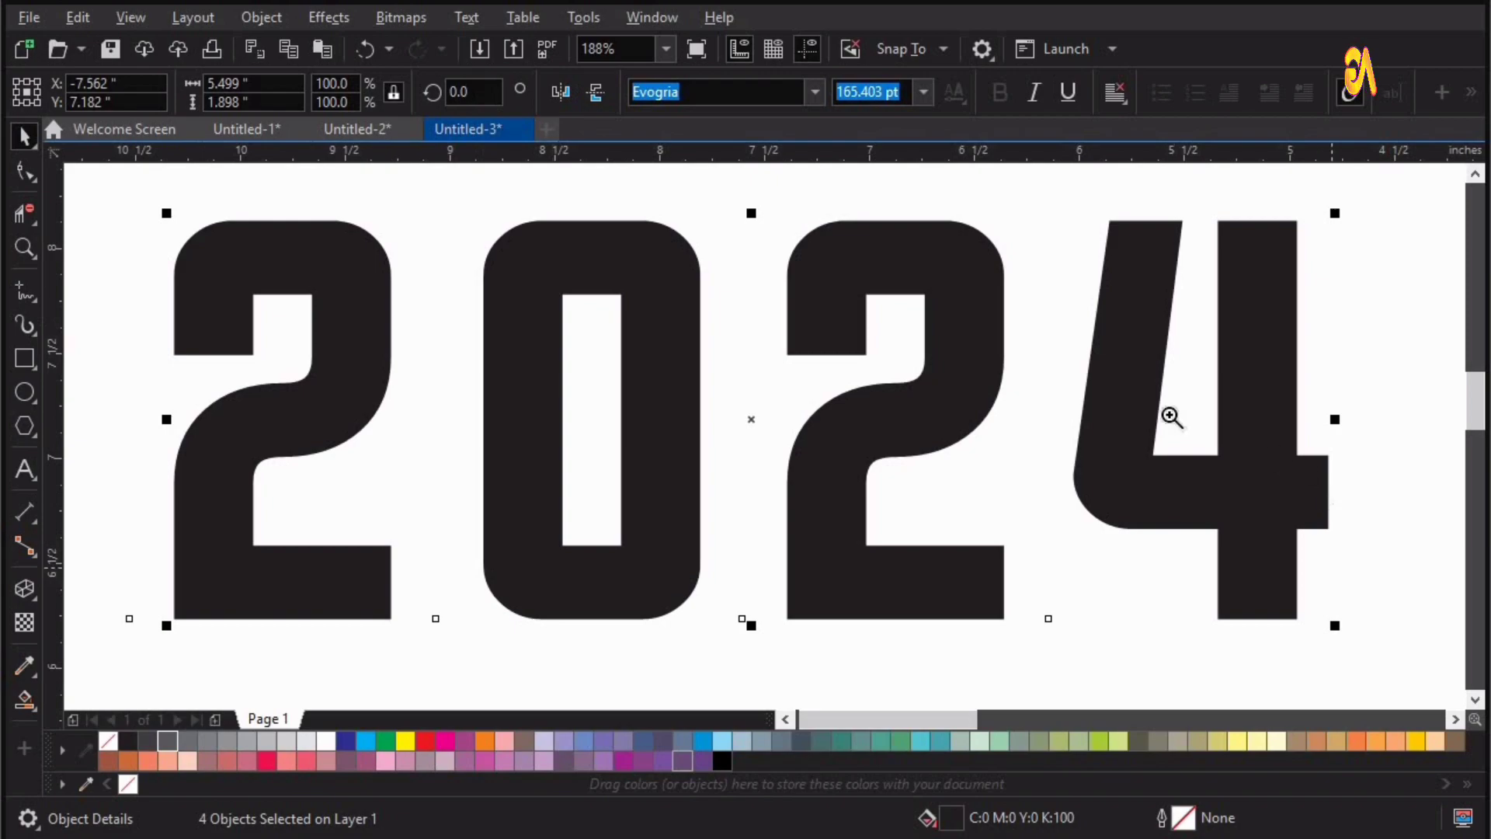
key("z")
left_click_drag(1128, 363, 1488, 672)
key("F4")
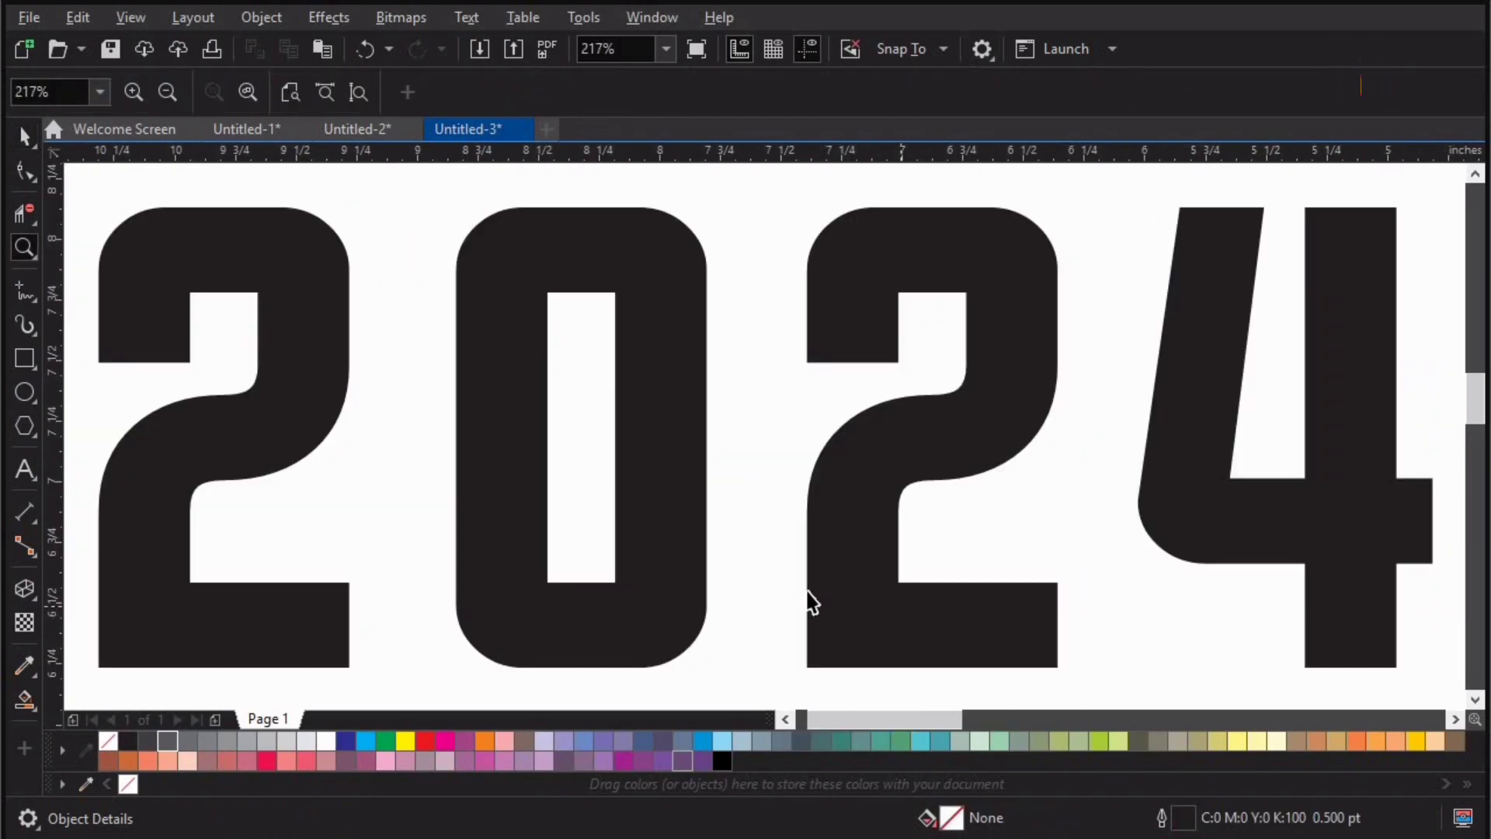
key("space")
left_click(261, 17)
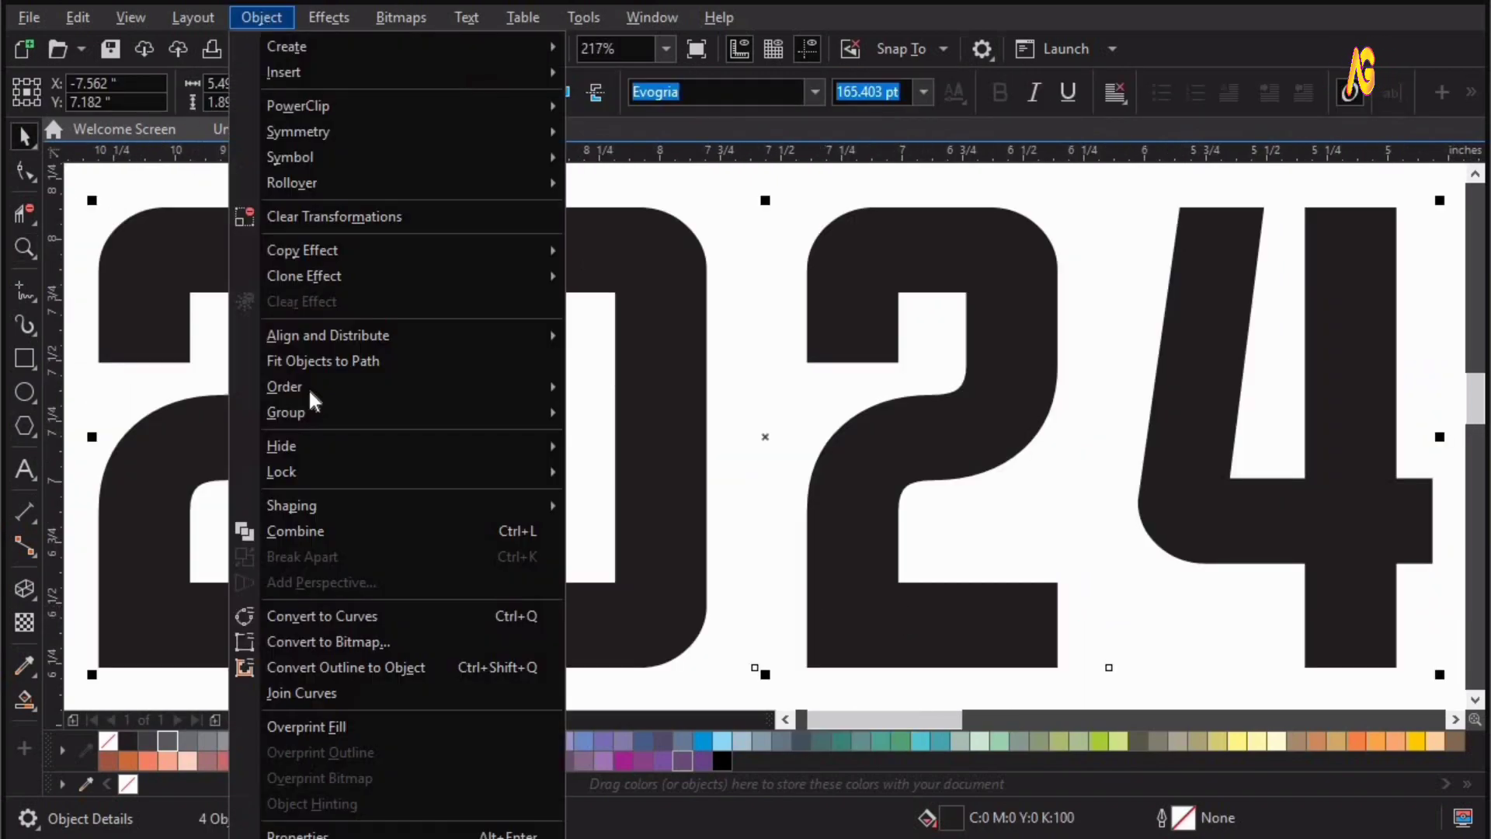
key("Return")
Step: Extend the right end of the 4's crossbar outward by about 0.1 inch by moving its two end nodes
key("z")
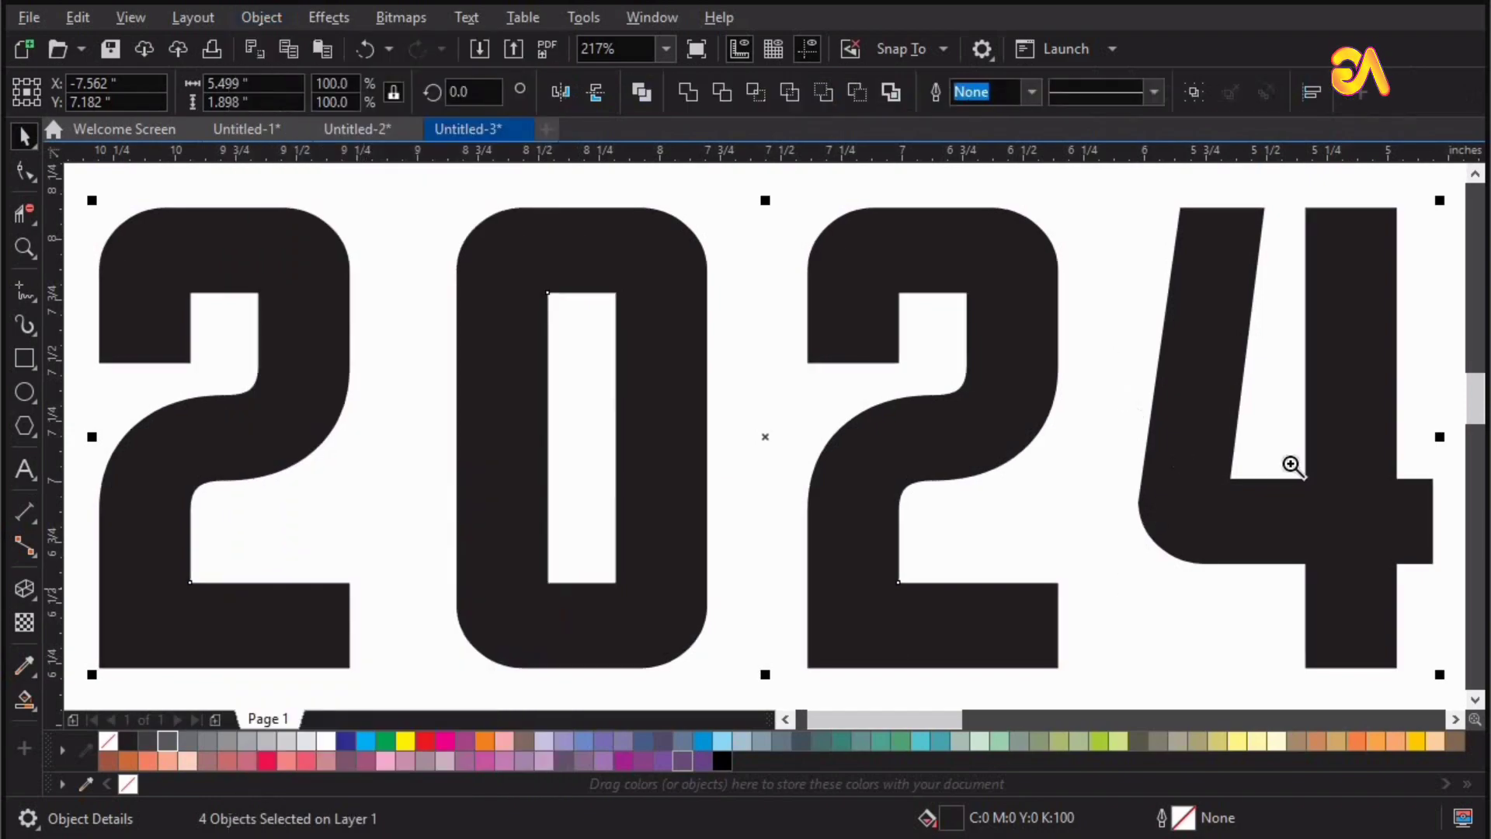
left_click_drag(1109, 347, 1398, 526)
key("space")
left_click(28, 174)
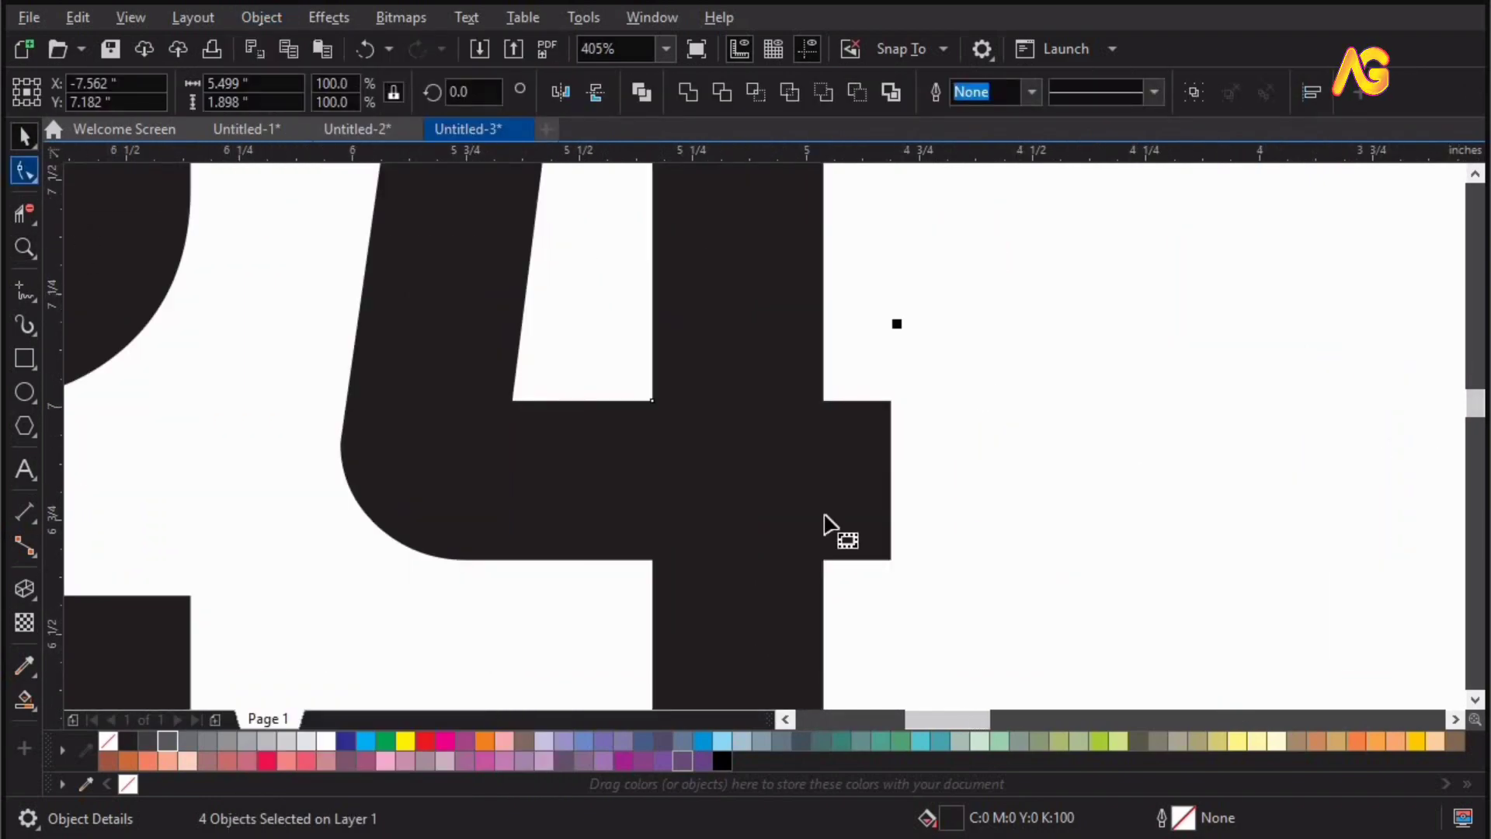
mouse_move(911, 565)
left_mouse_down()
mouse_move(888, 554)
mouse_move(937, 557)
left_mouse_up()
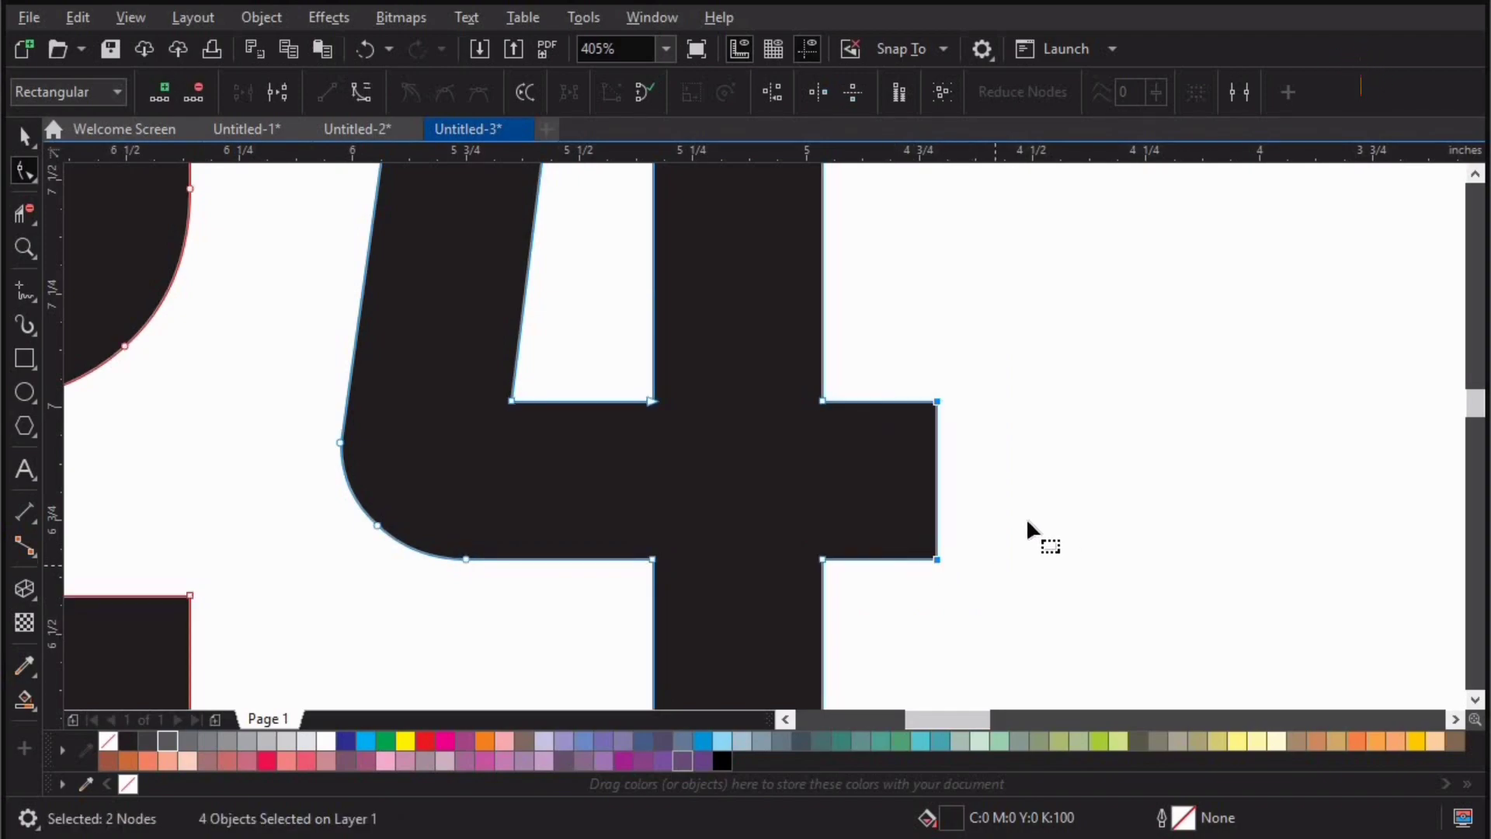
key("F4")
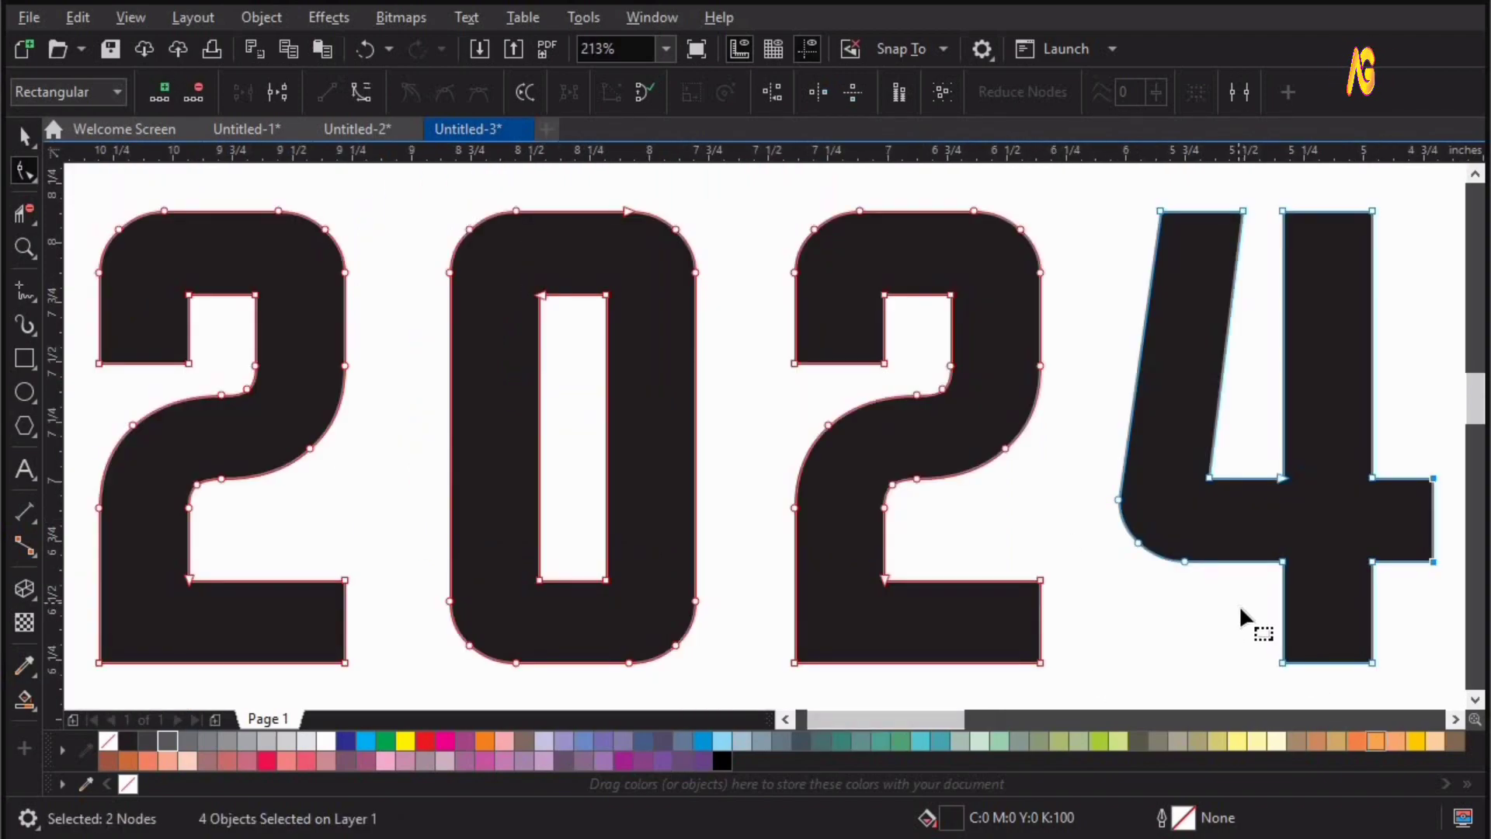
Step: Select the end corner nodes on the 4 and on the feet and upper hooks of both 2s
left_click_drag(1238, 604, 1382, 686)
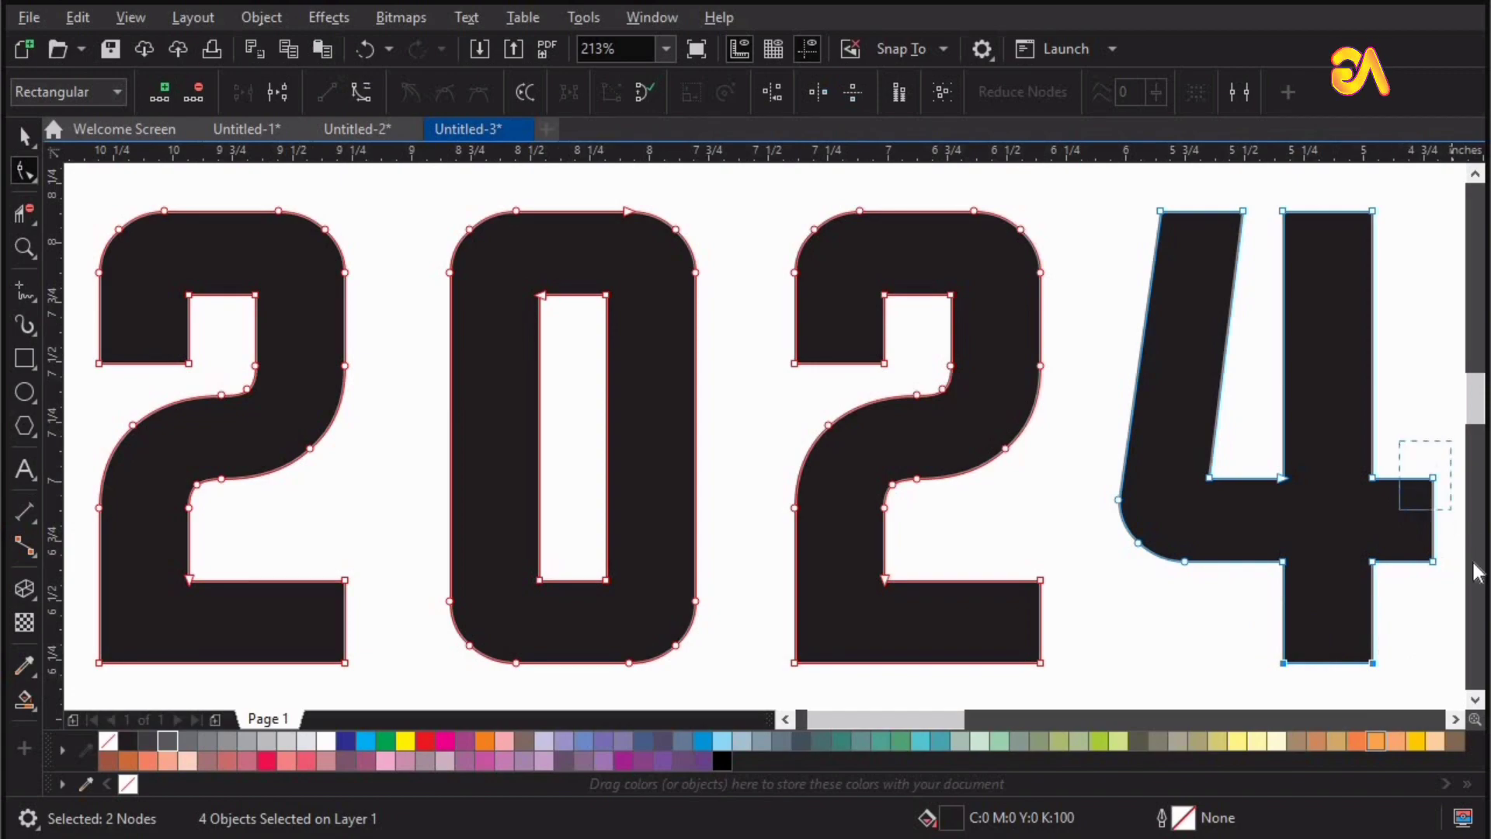
left_click_drag(1475, 574, 1473, 575)
key("F4")
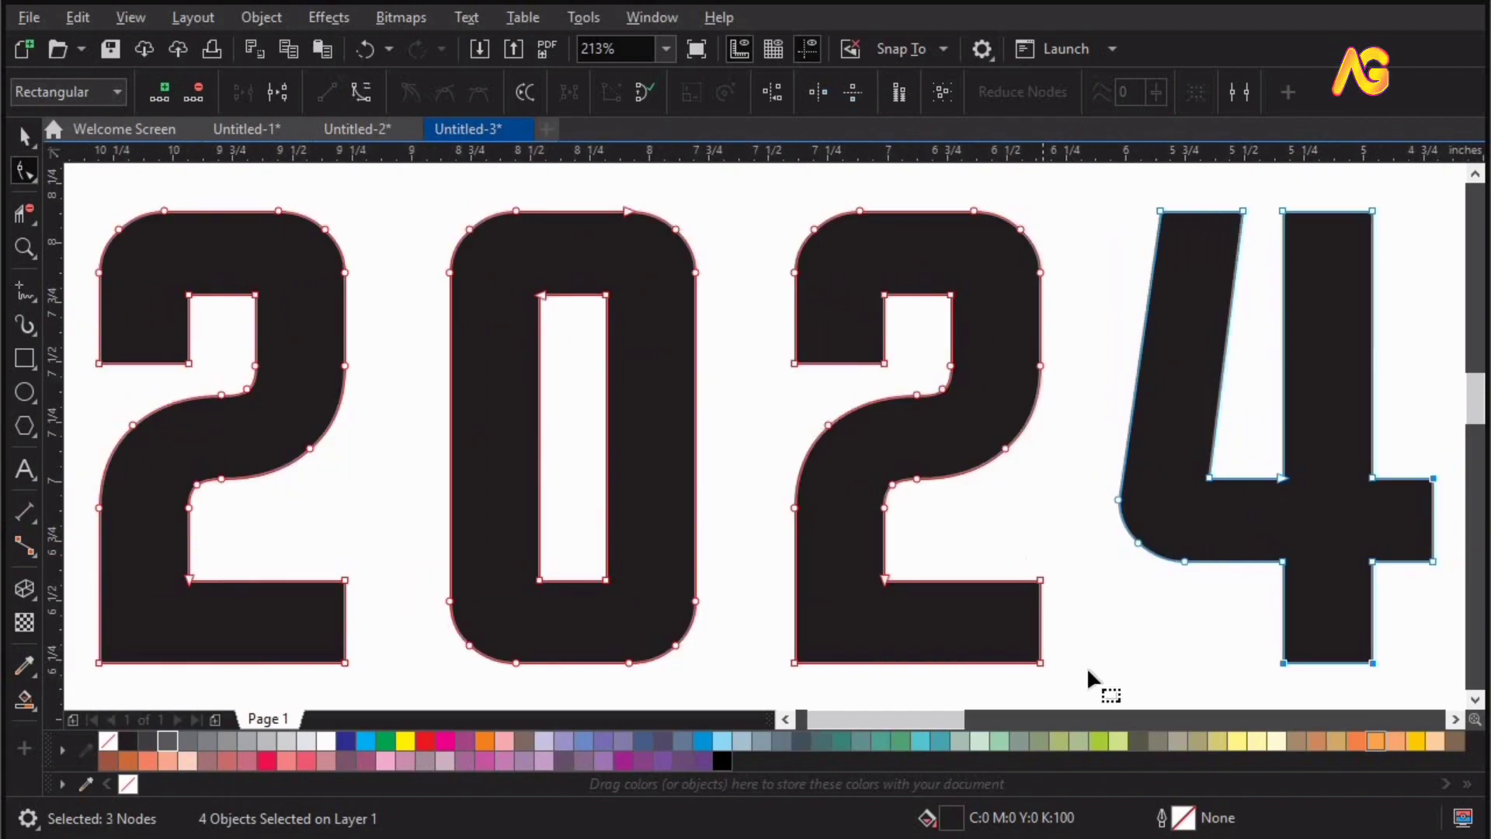
left_click_drag(371, 661, 376, 668)
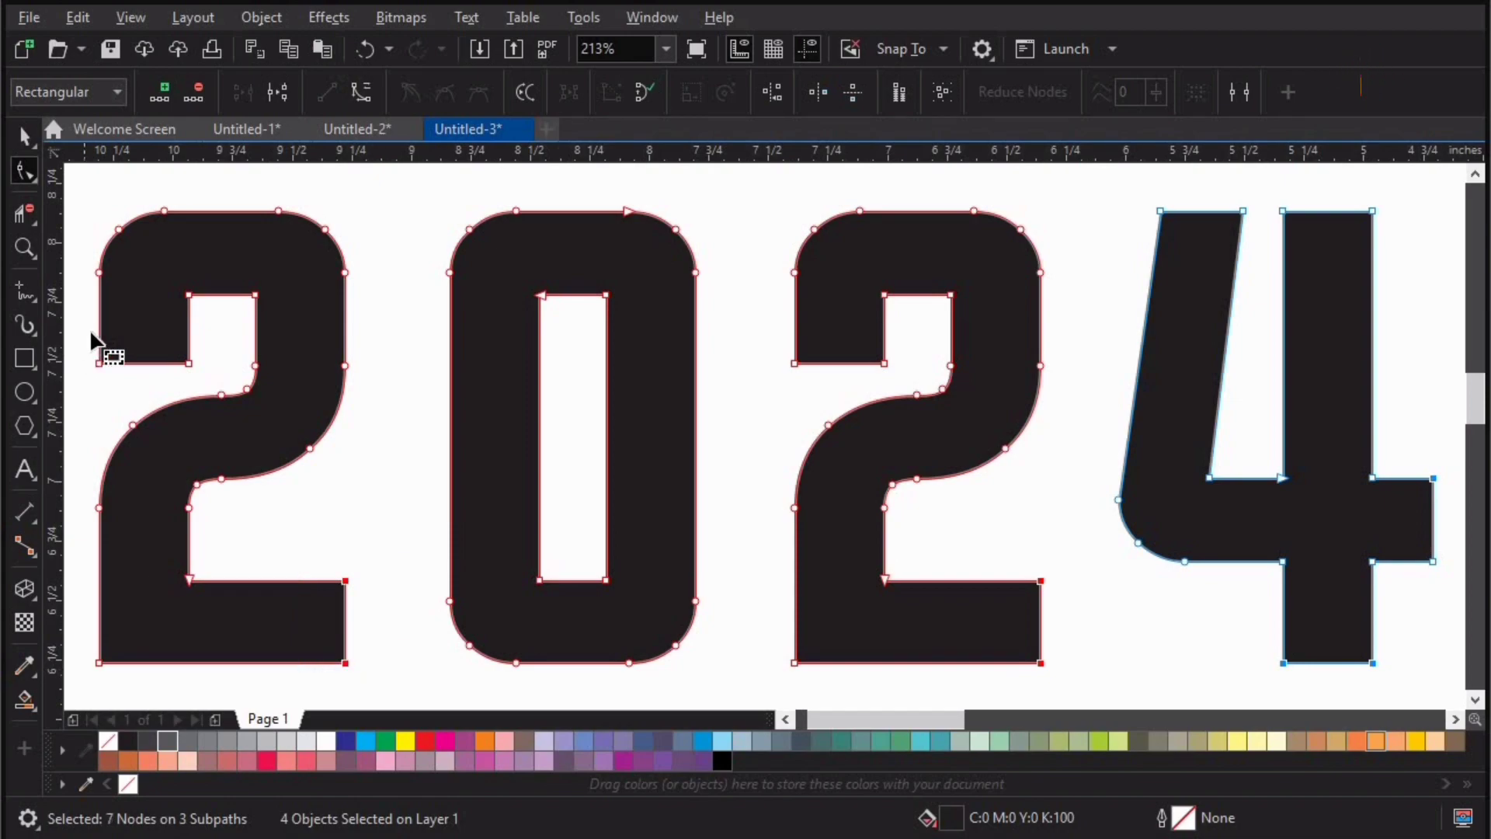
left_click_drag(184, 374, 198, 371)
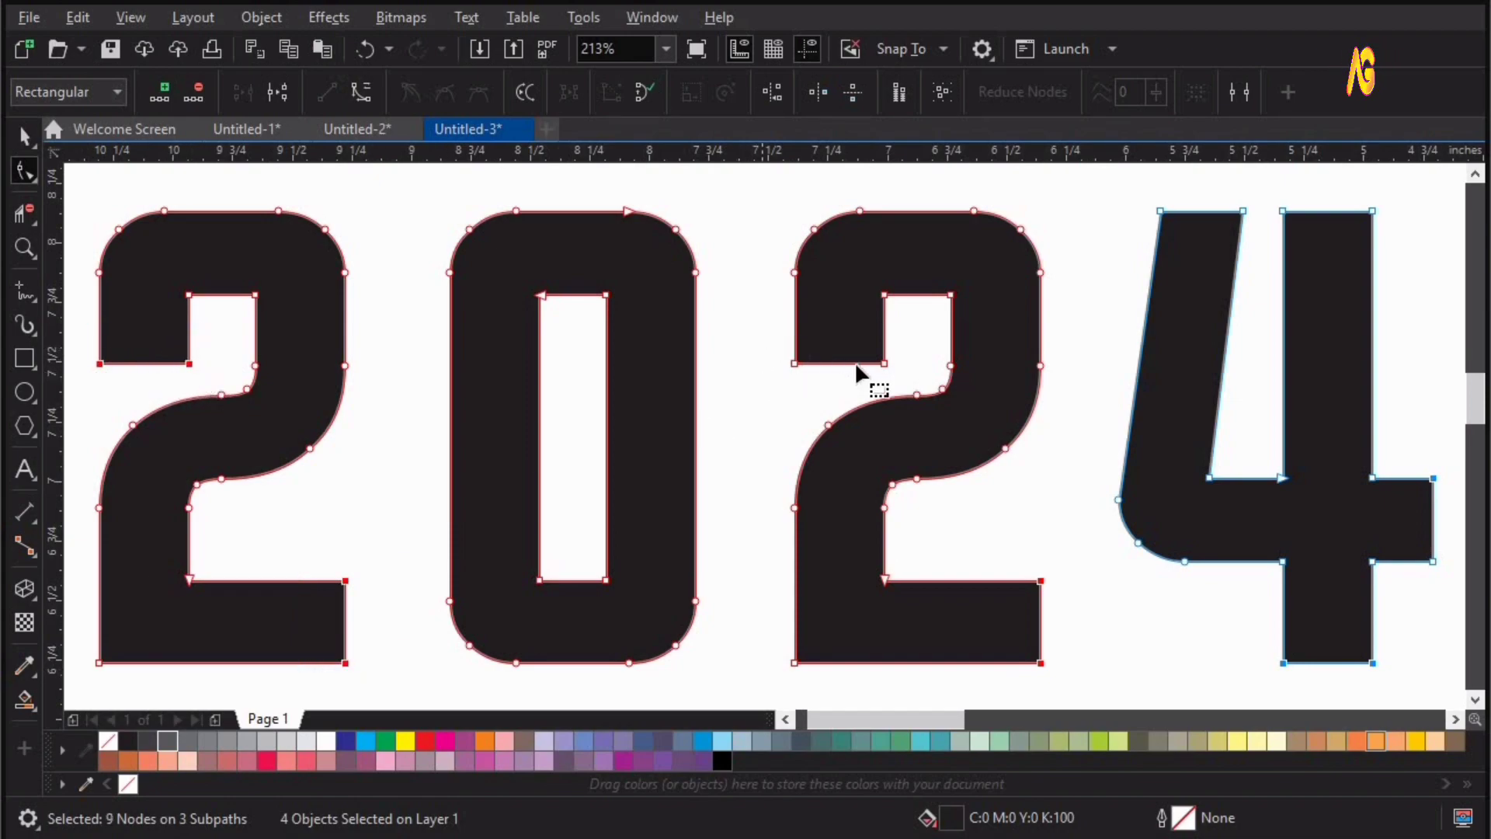
left_click_drag(903, 368, 903, 368)
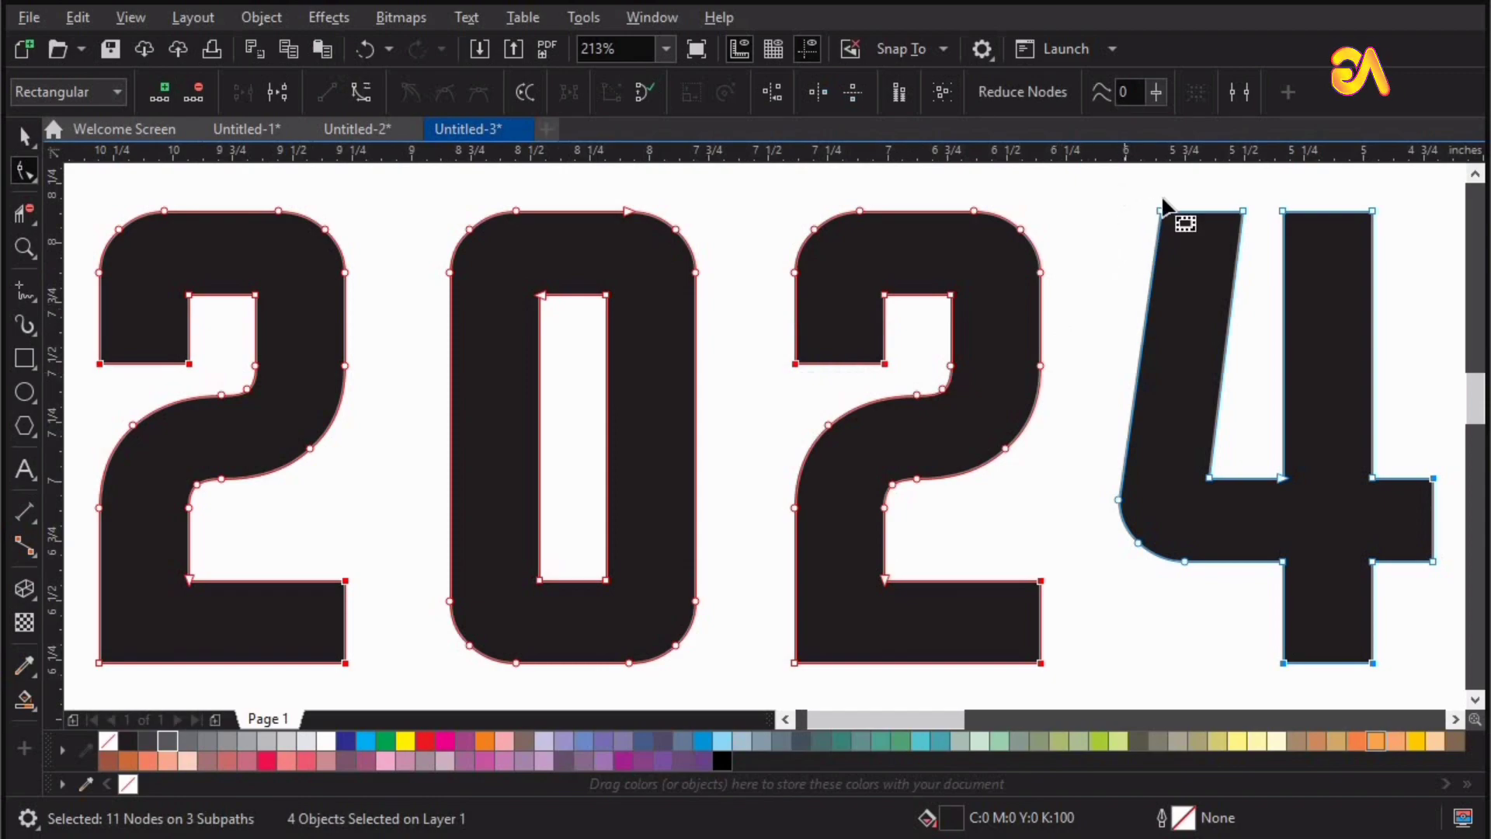
left_click_drag(1138, 190, 1402, 244)
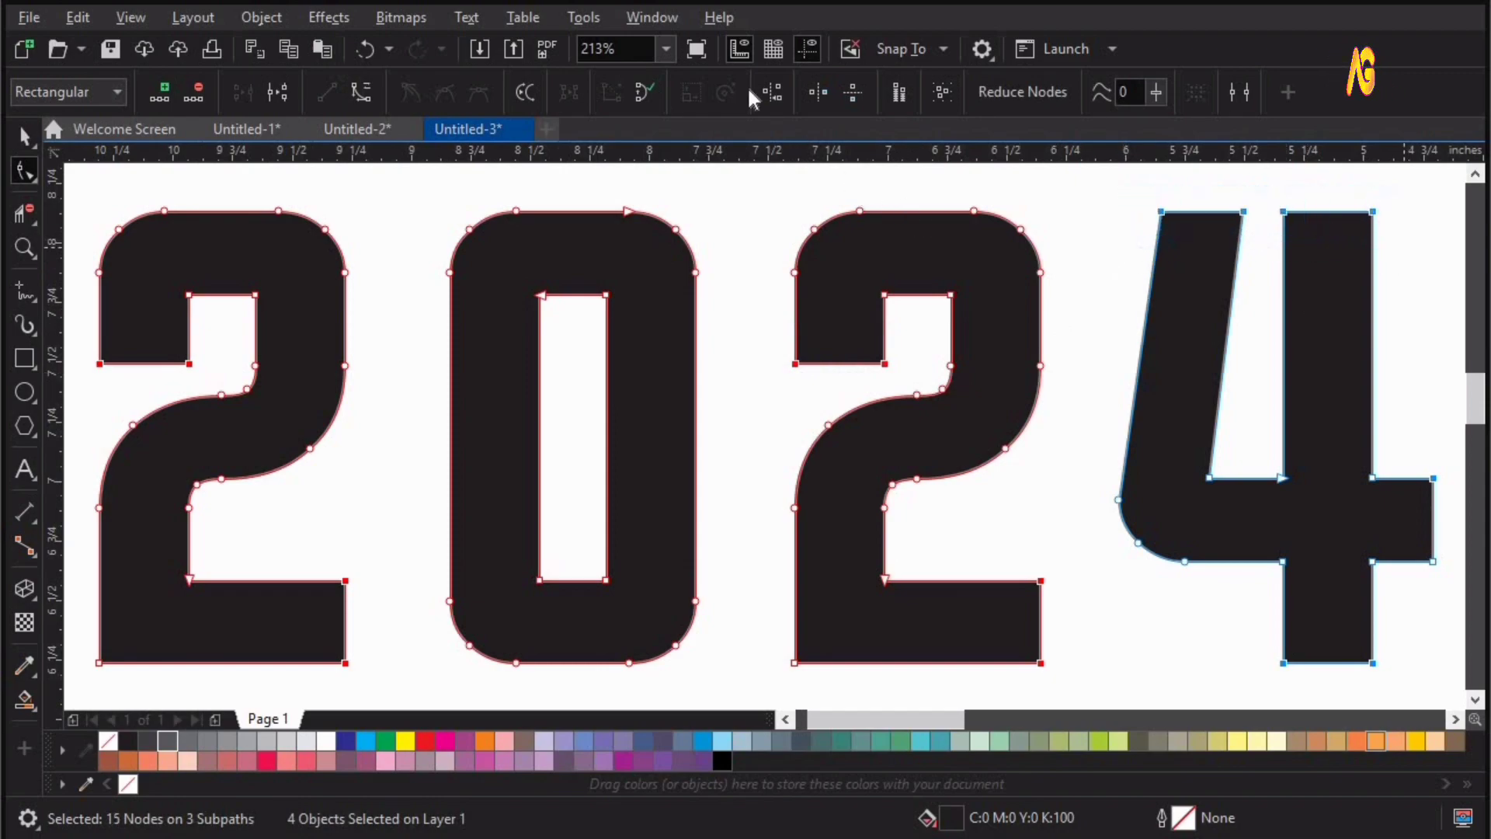
Step: Show the corner settings and set the fillet radius to 0.18 inches
left_click(654, 18)
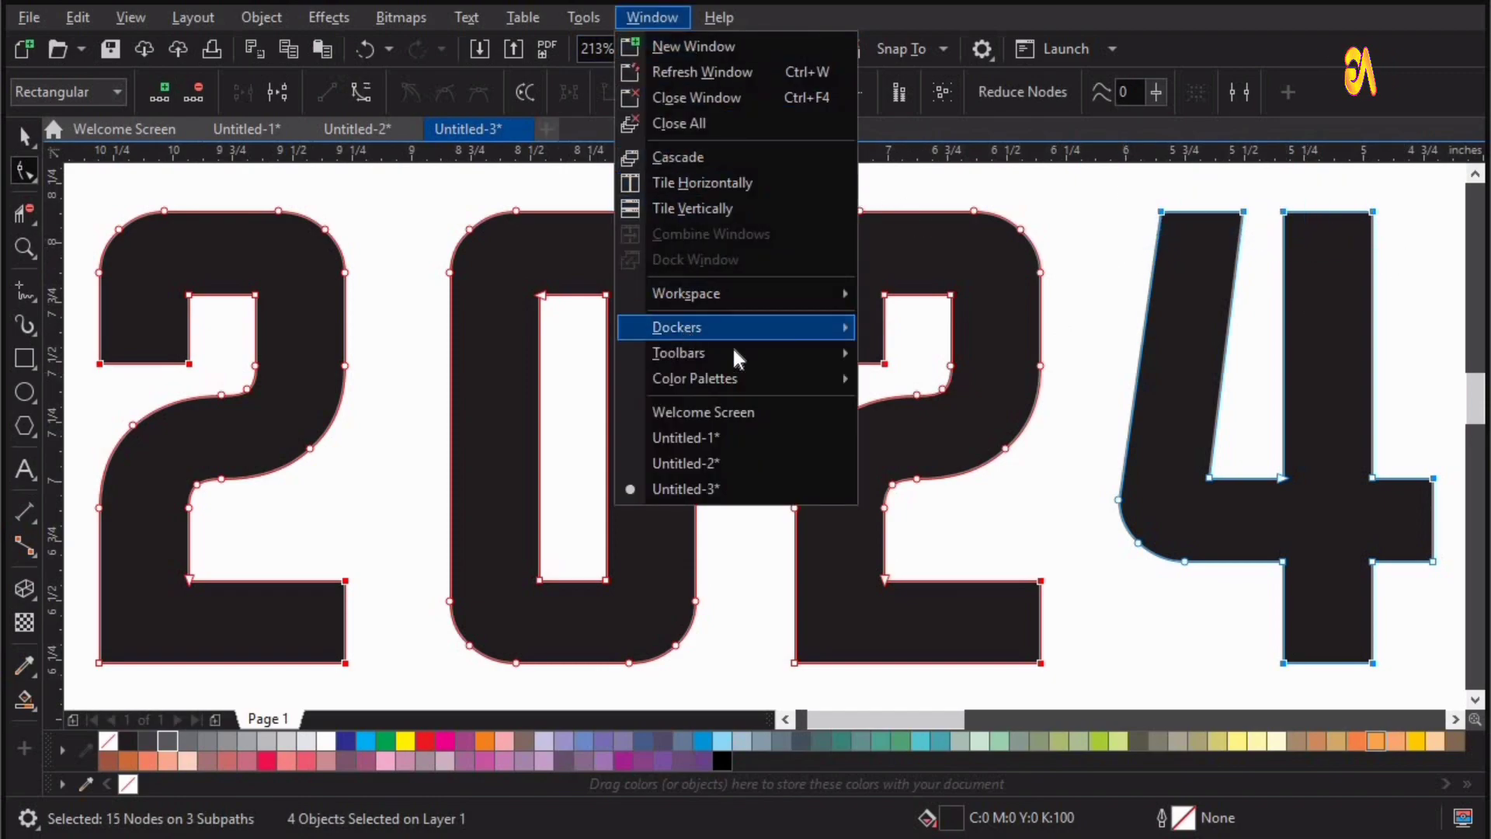
mouse_move(684, 327)
left_click(963, 397)
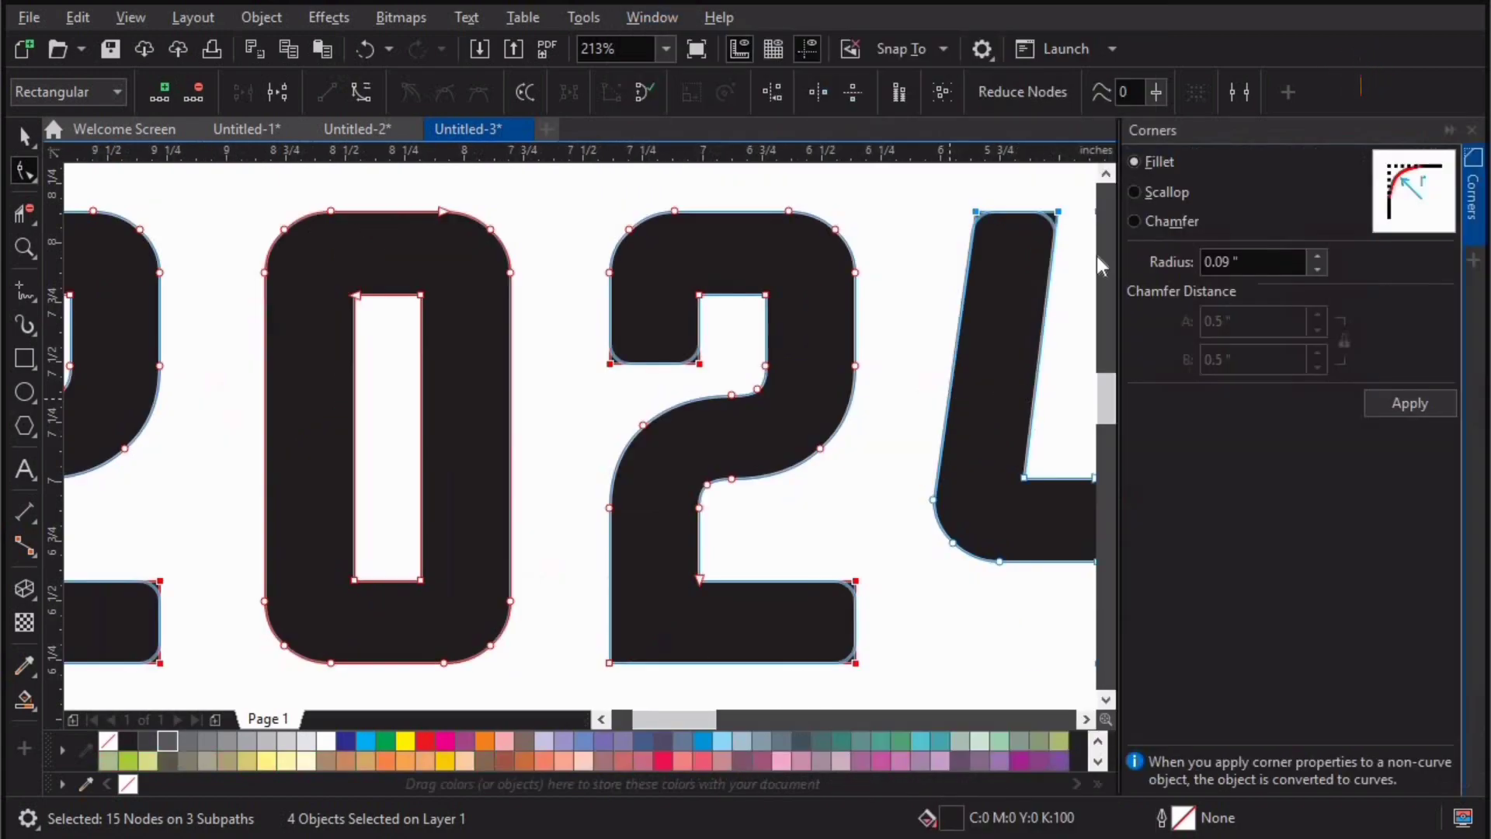
left_click(1318, 255)
left_click(1318, 255)
left_click(1319, 255)
left_click(1318, 254)
left_click(1318, 255)
left_click(1318, 255)
left_click(1318, 255)
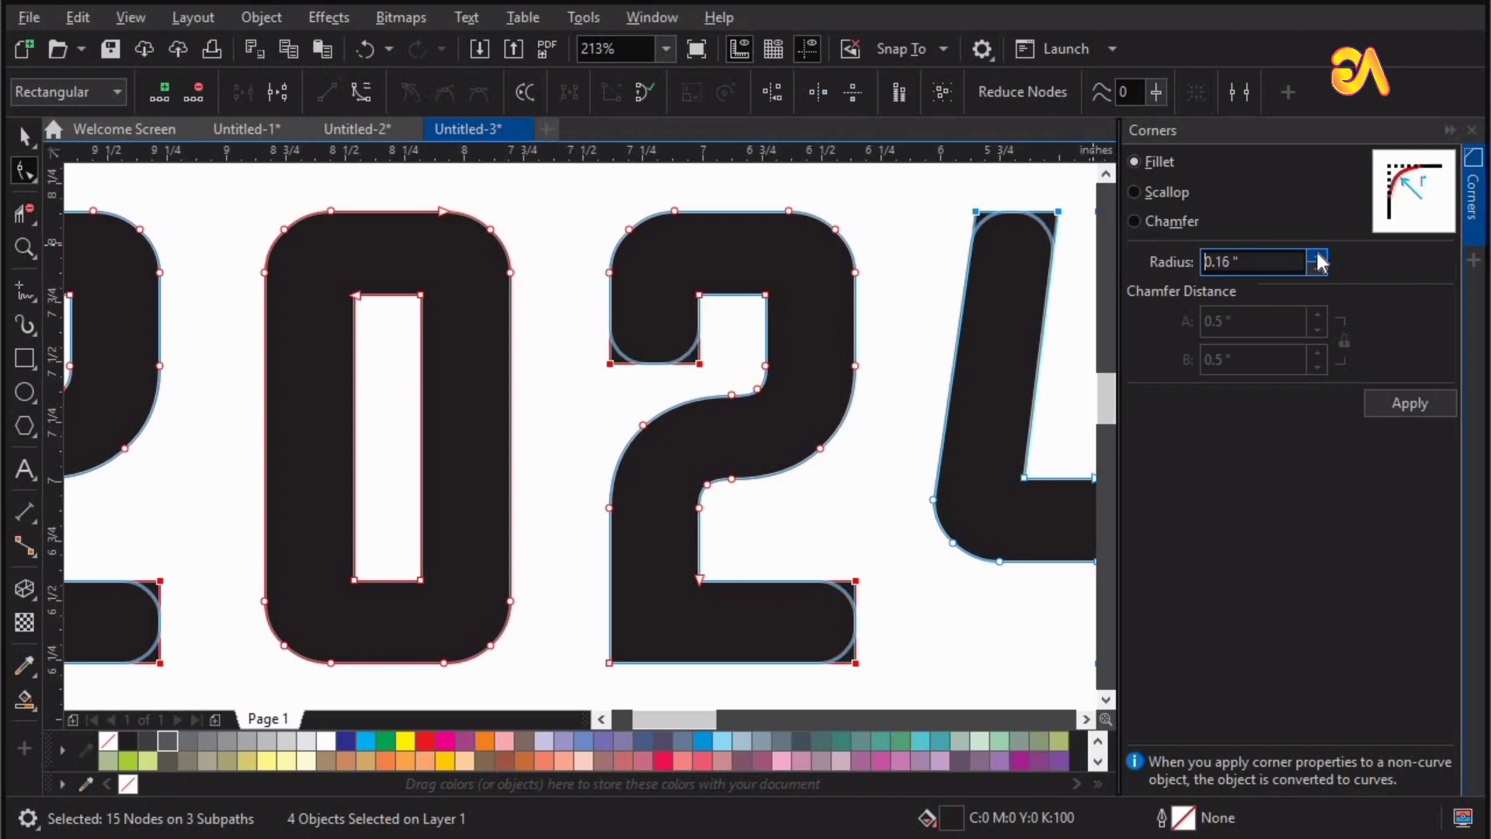
left_click(1319, 257)
left_click(1319, 256)
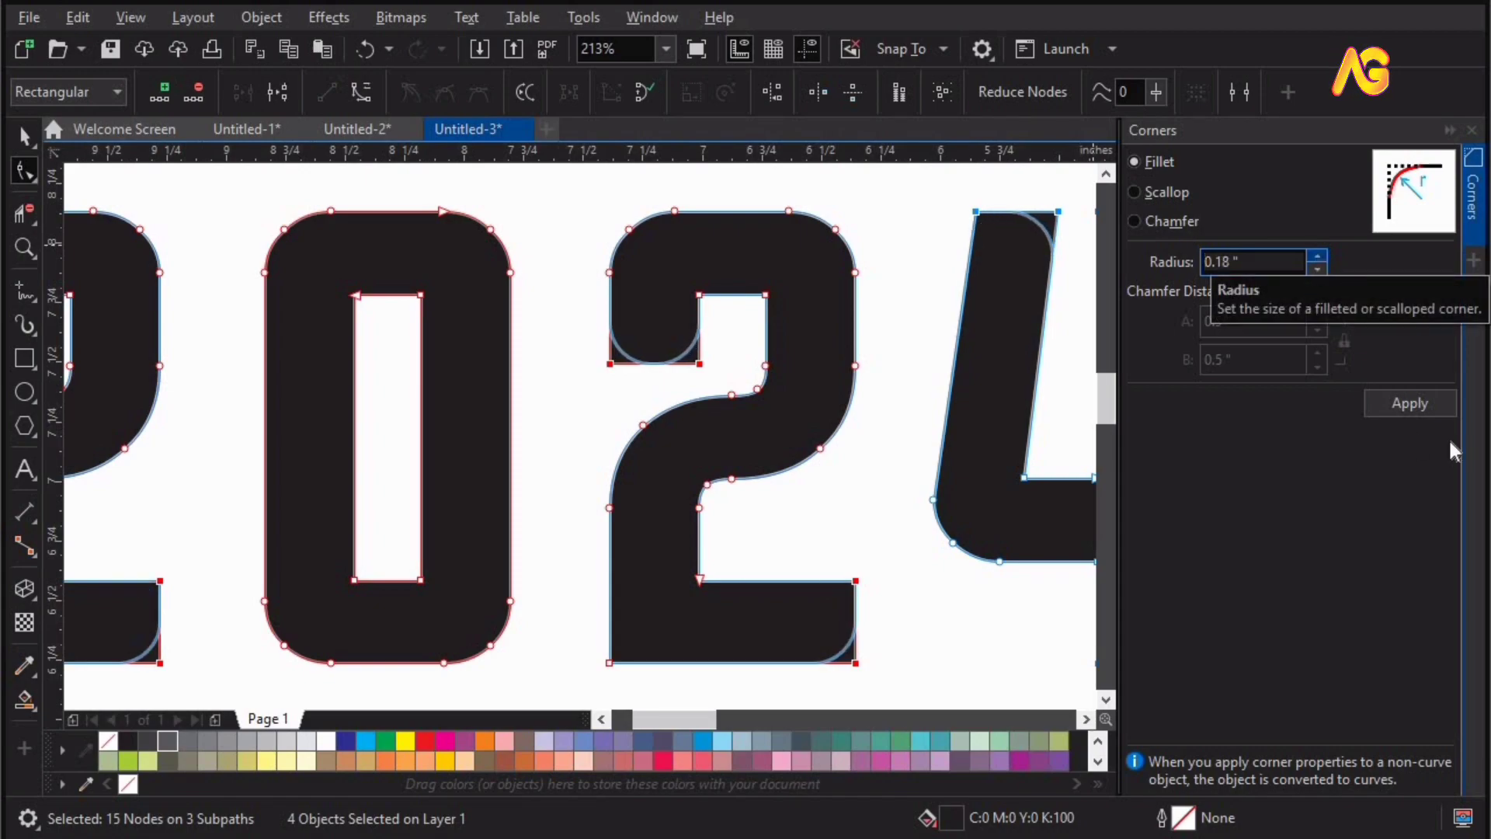
Step: Try the fillet on the selected corners of both 2s and the 4, close the corner settings, and undo the fillet
left_click(1419, 406)
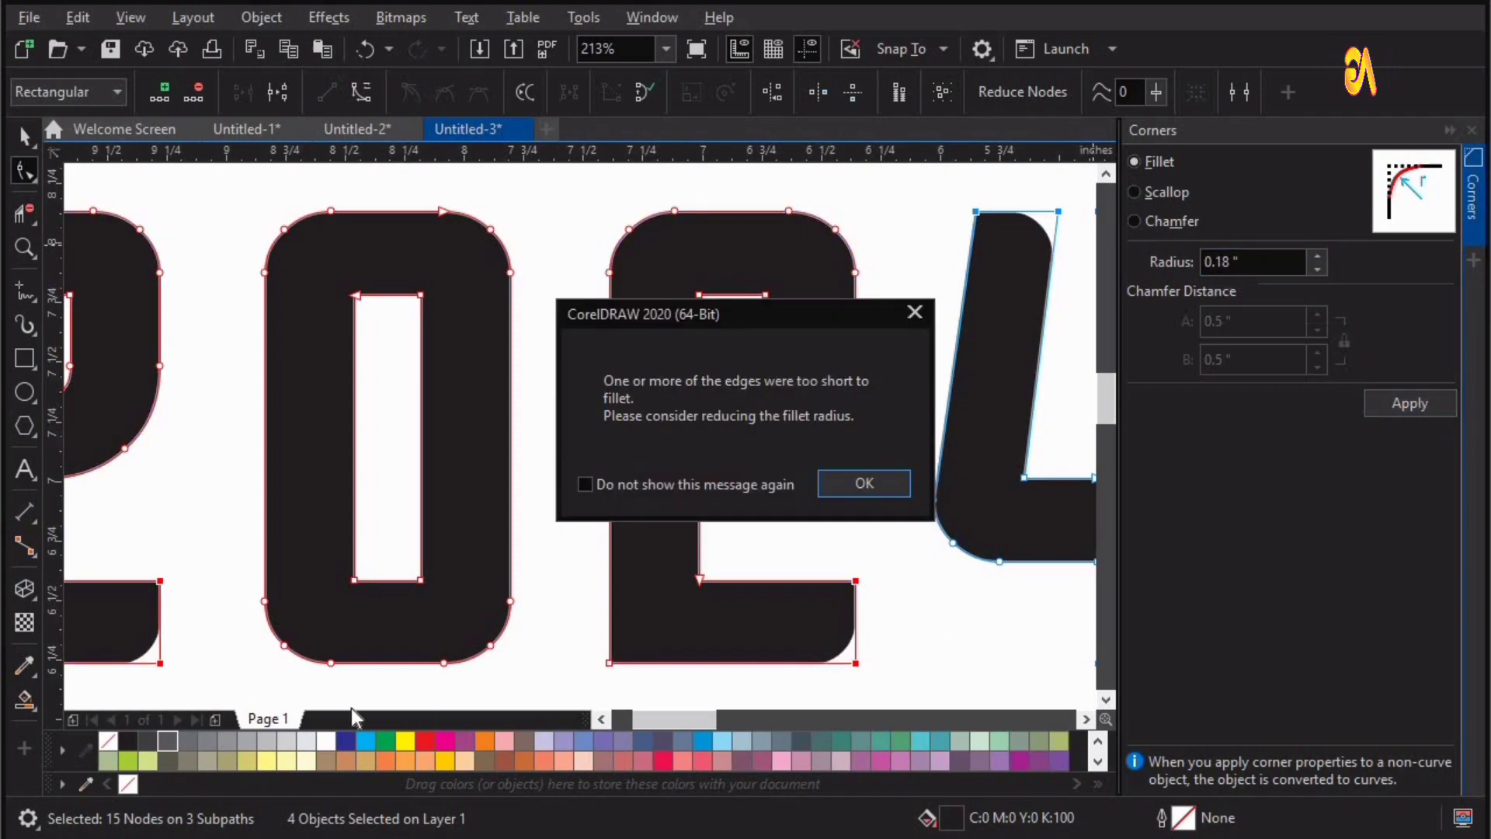
left_click(865, 485)
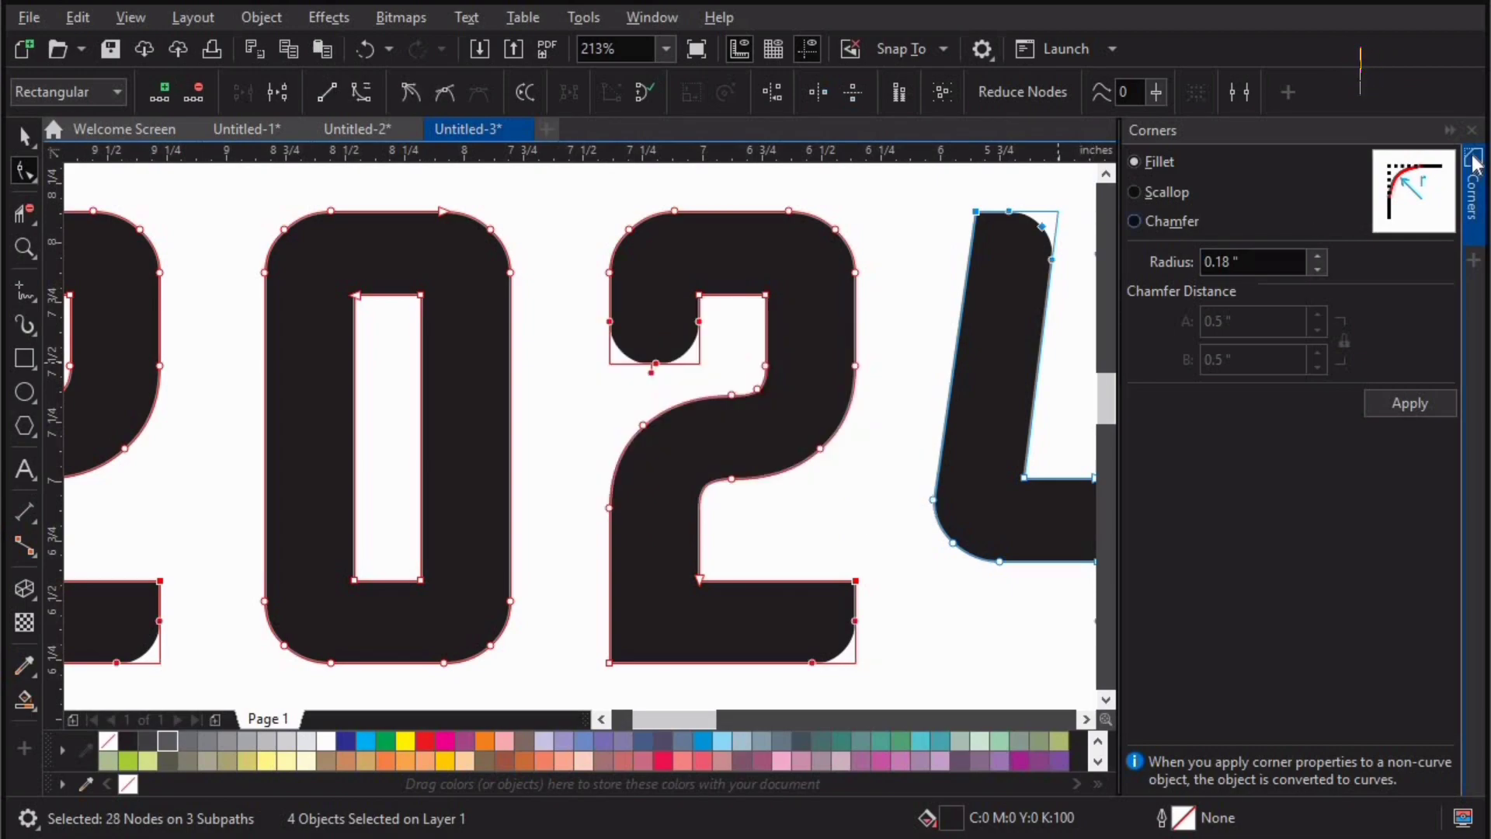
left_click(1473, 131)
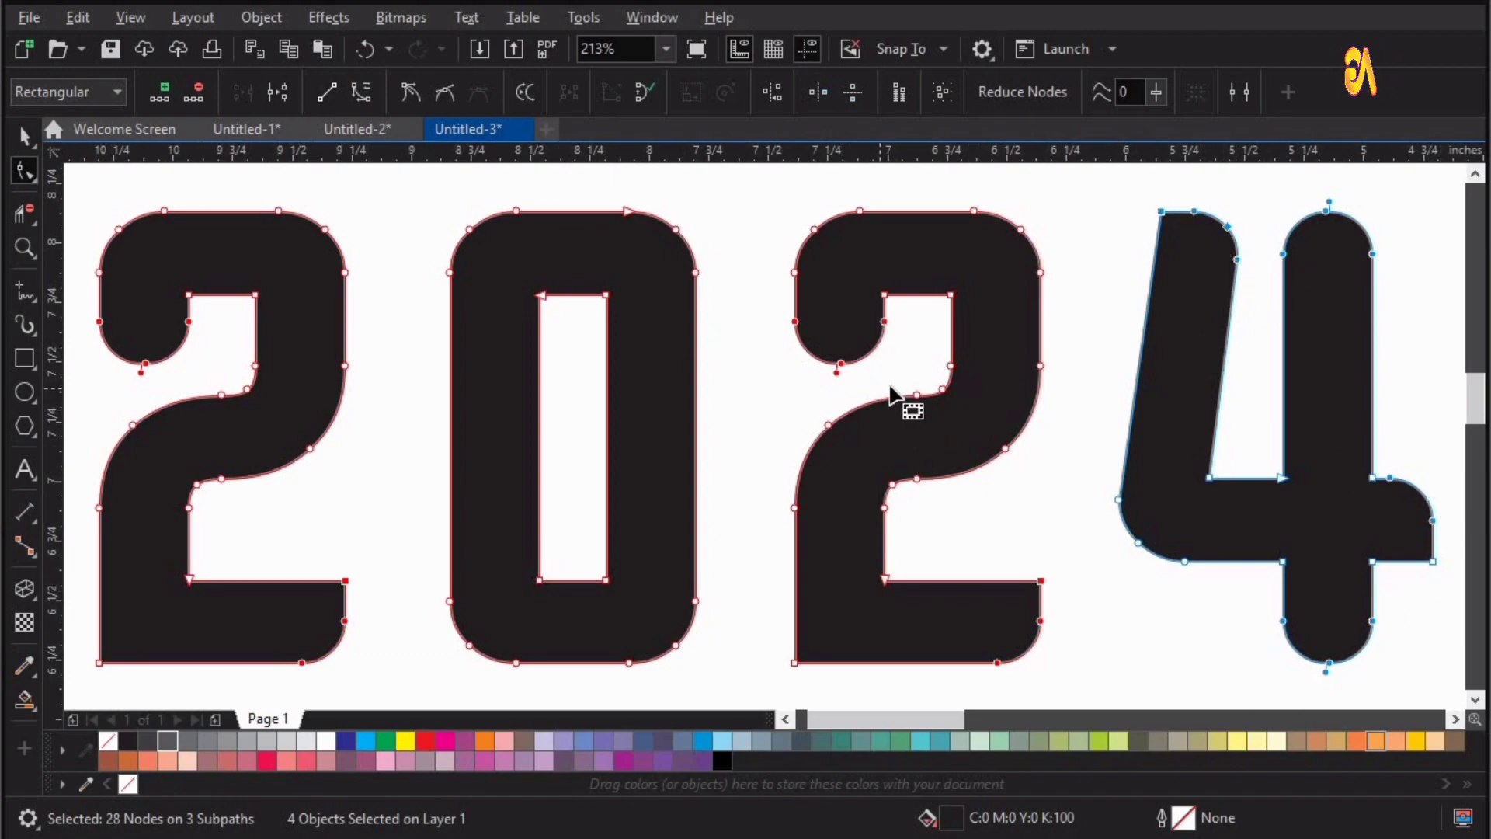
key("ctrl+z")
Step: Apply a 0.18 inch fillet to the foot ends of both 2s and to the top, bottom and crossbar ends of the 4
left_click_drag(1012, 533, 1085, 666)
left_click_drag(1401, 424, 1465, 592)
left_click_drag(1010, 192, 1299, 269)
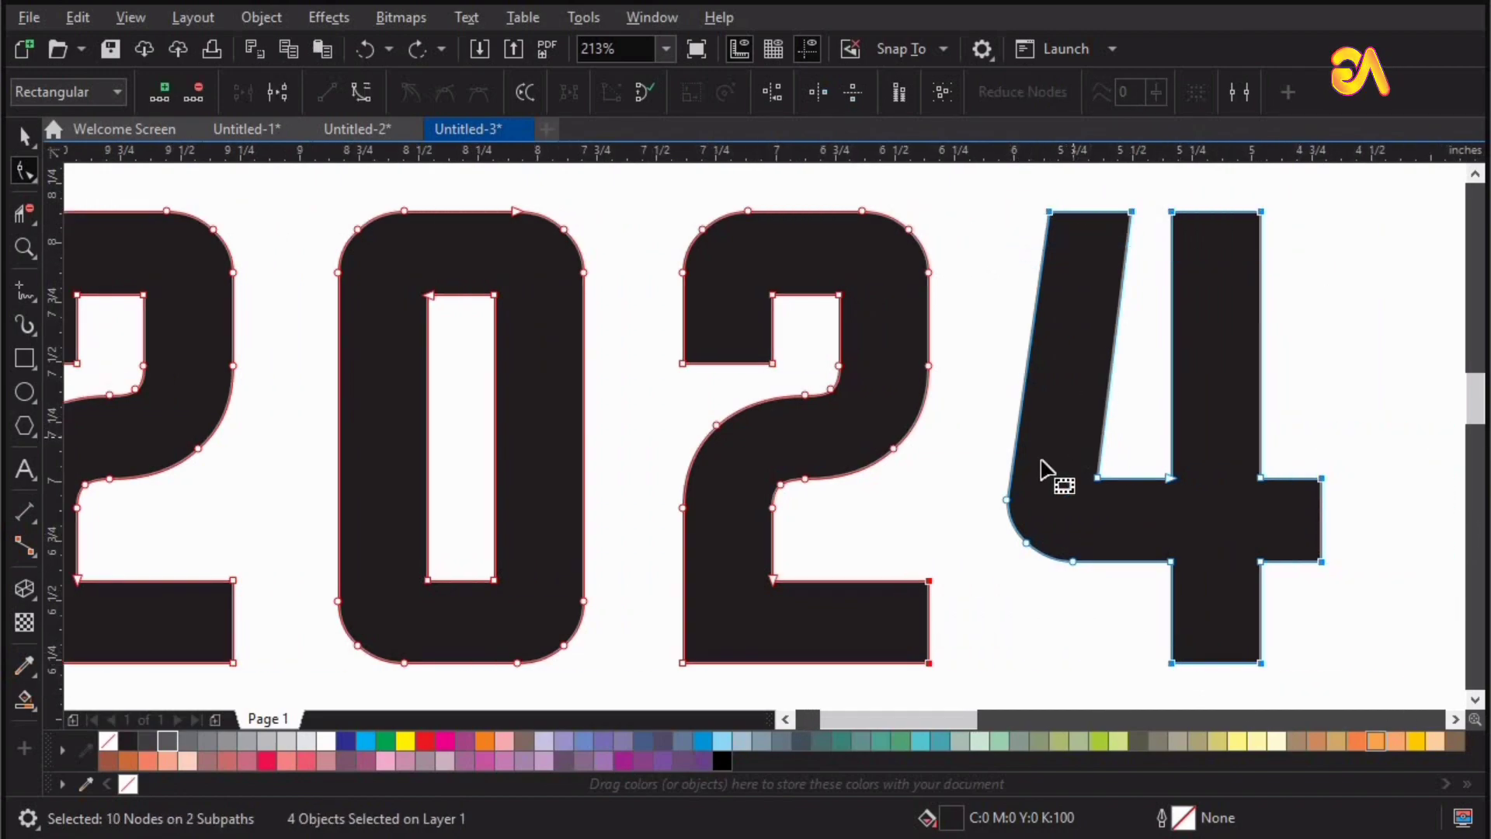
scroll(988, 553, "left", 1)
left_click_drag(307, 548, 382, 675)
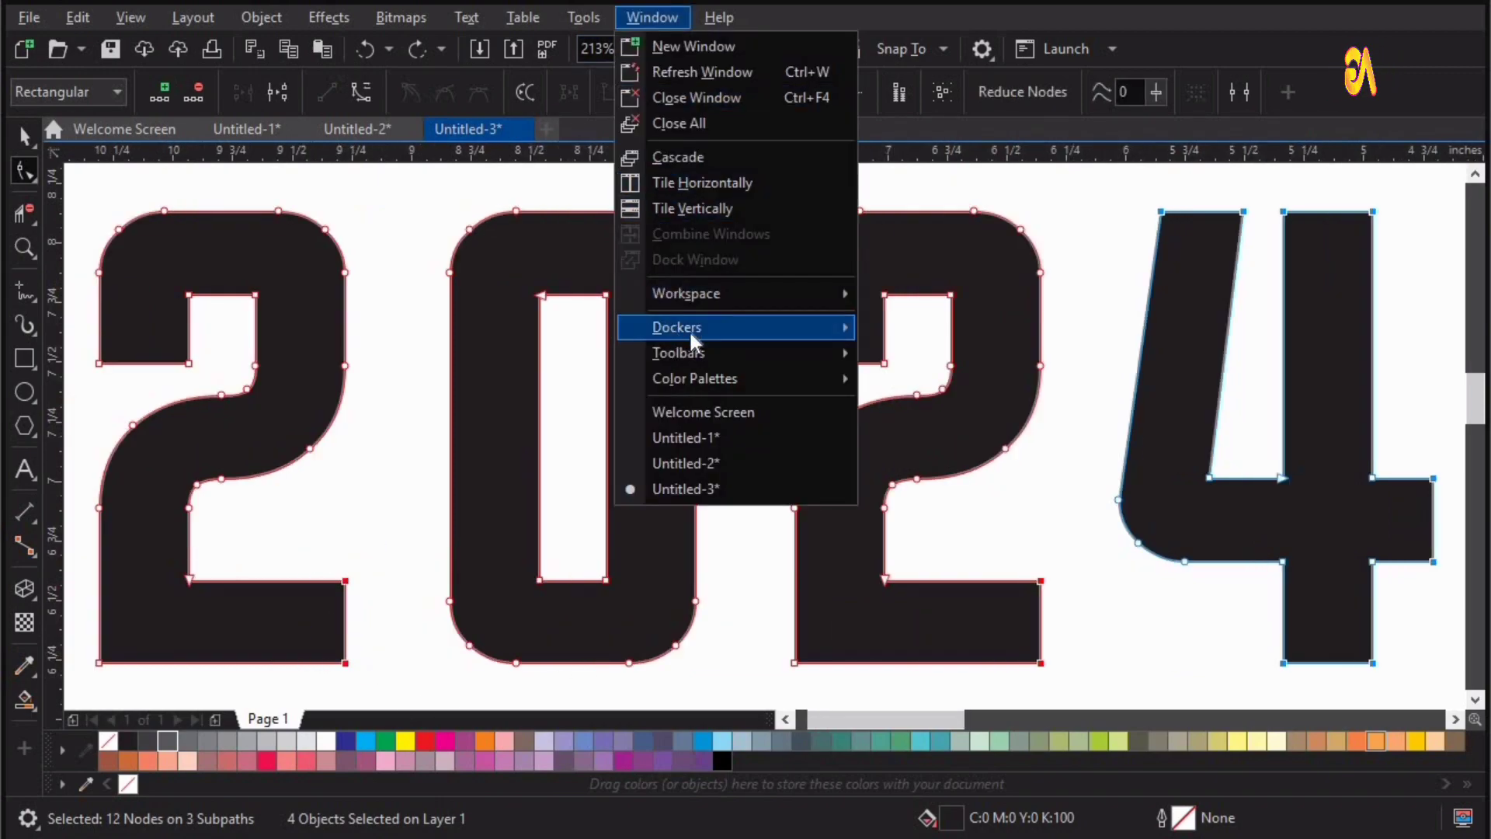
mouse_move(688, 330)
left_click(988, 397)
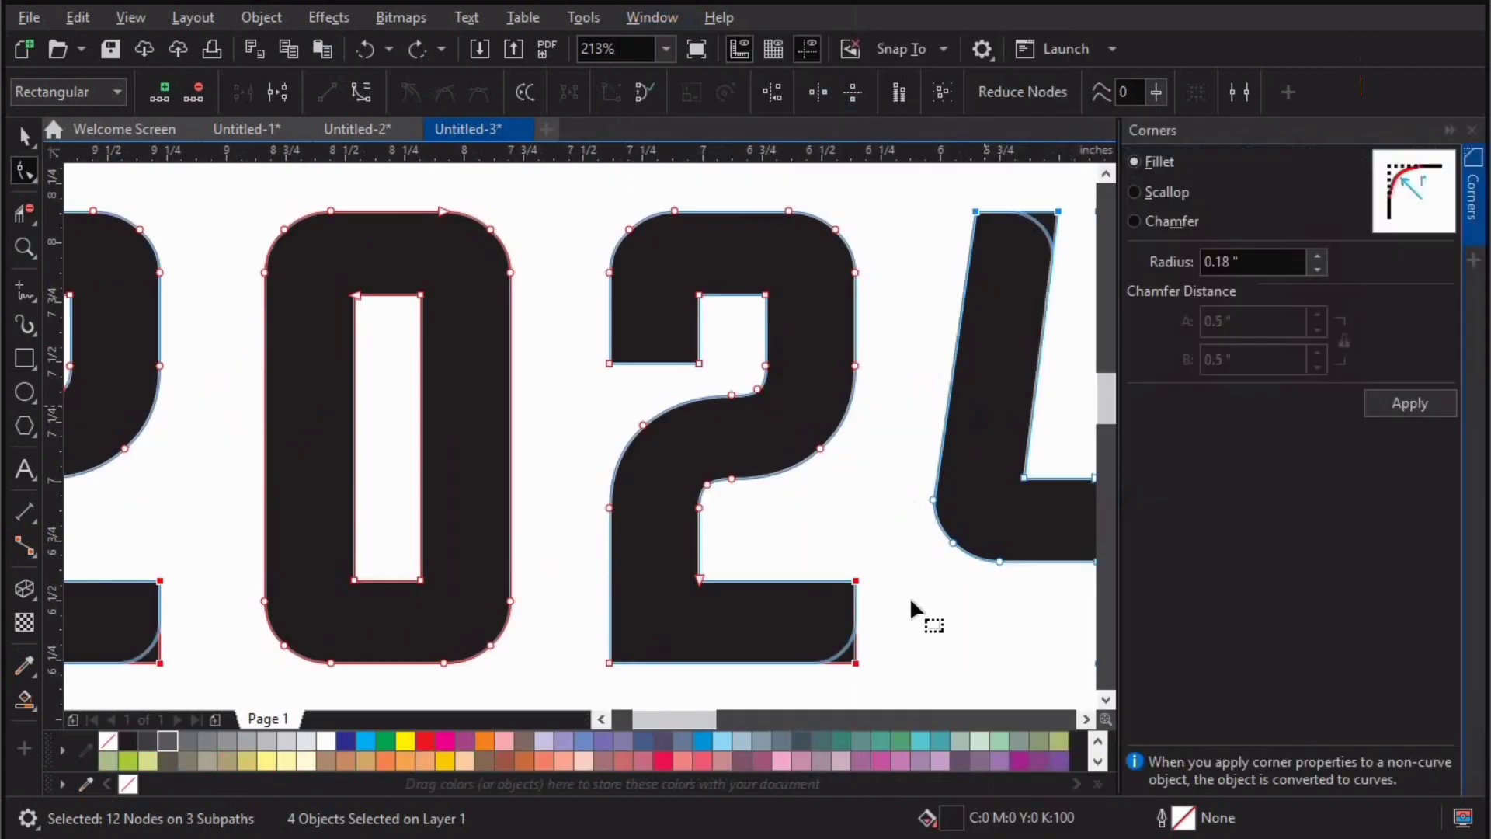
left_click(1421, 397)
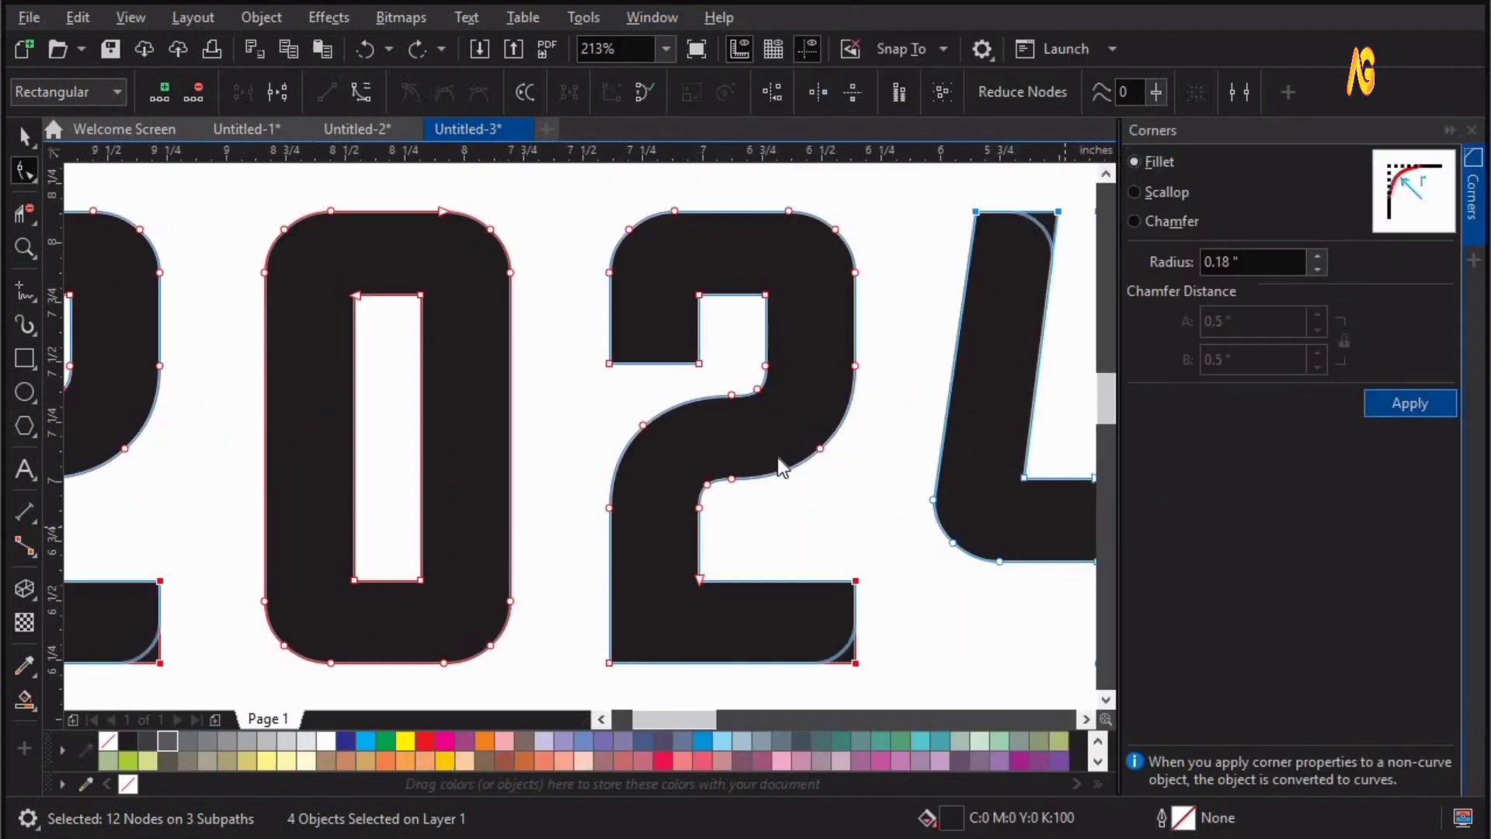
left_click(871, 486)
scroll(581, 438, "down", 1)
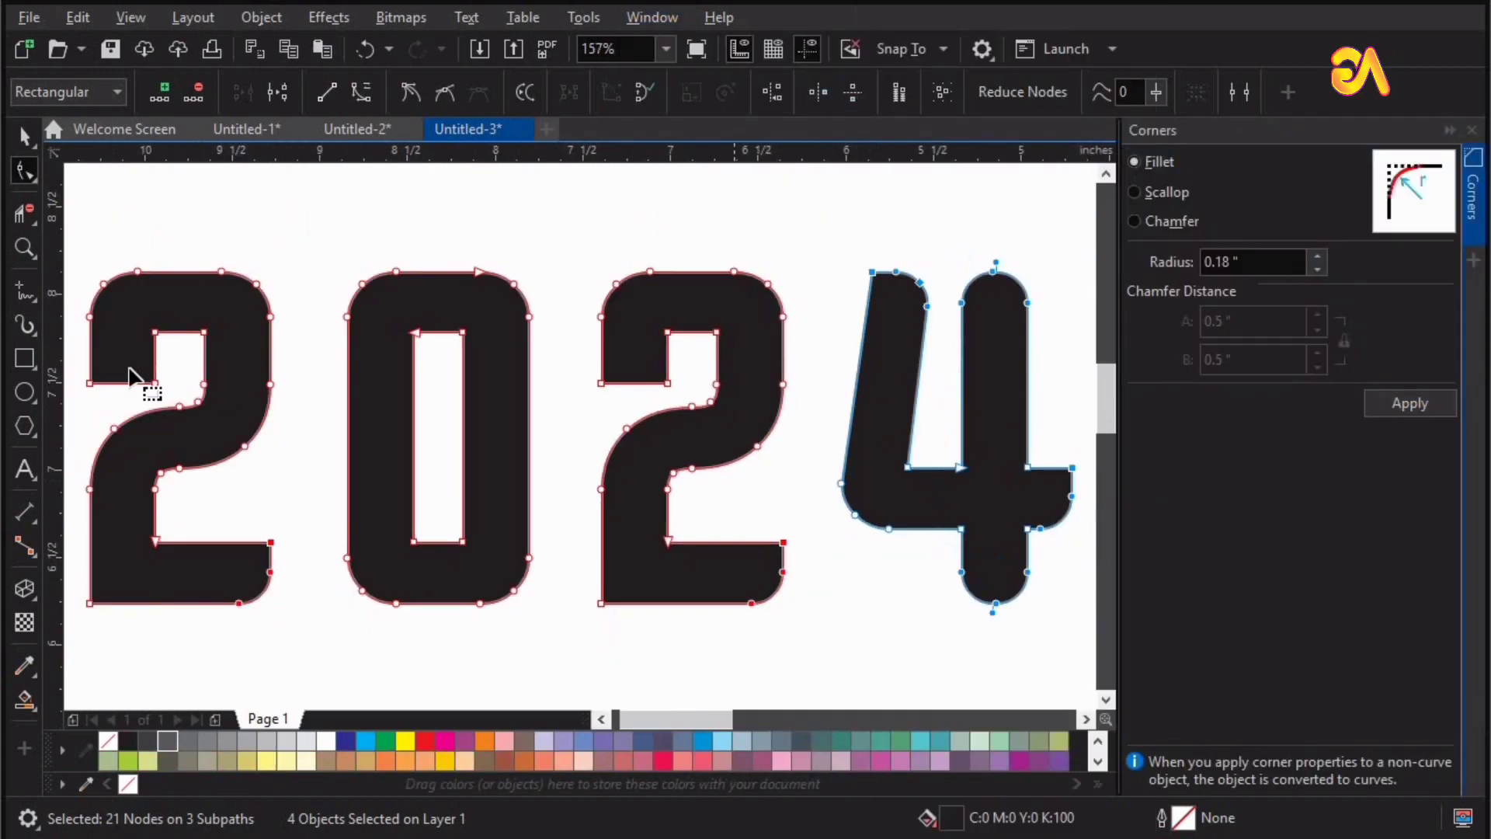
Step: Apply a 0.19 inch fillet to the corner nodes at the upper hook ends of both 2s
left_click_drag(76, 355, 165, 396)
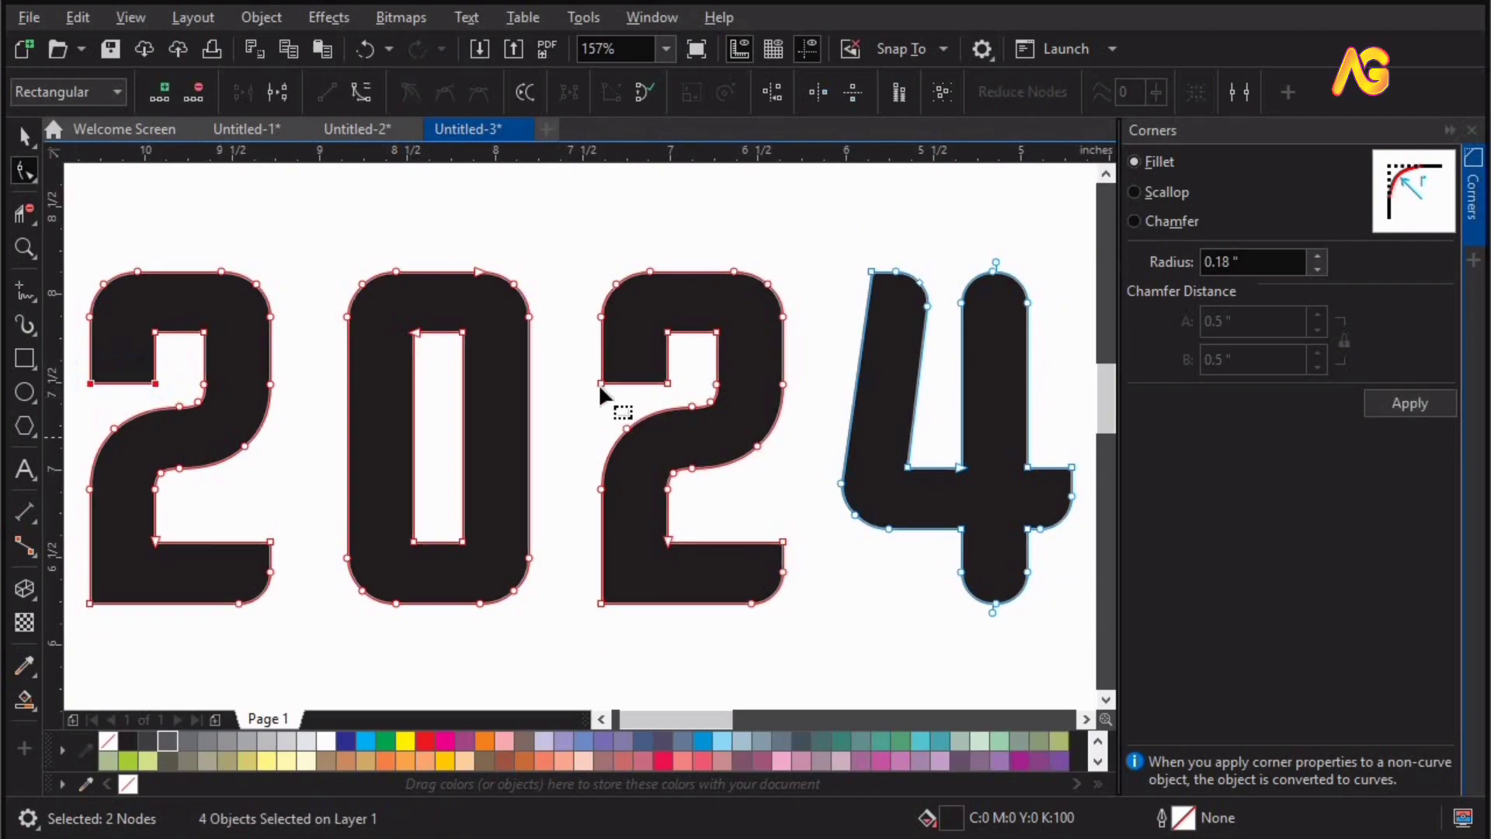
left_click_drag(559, 363, 689, 419)
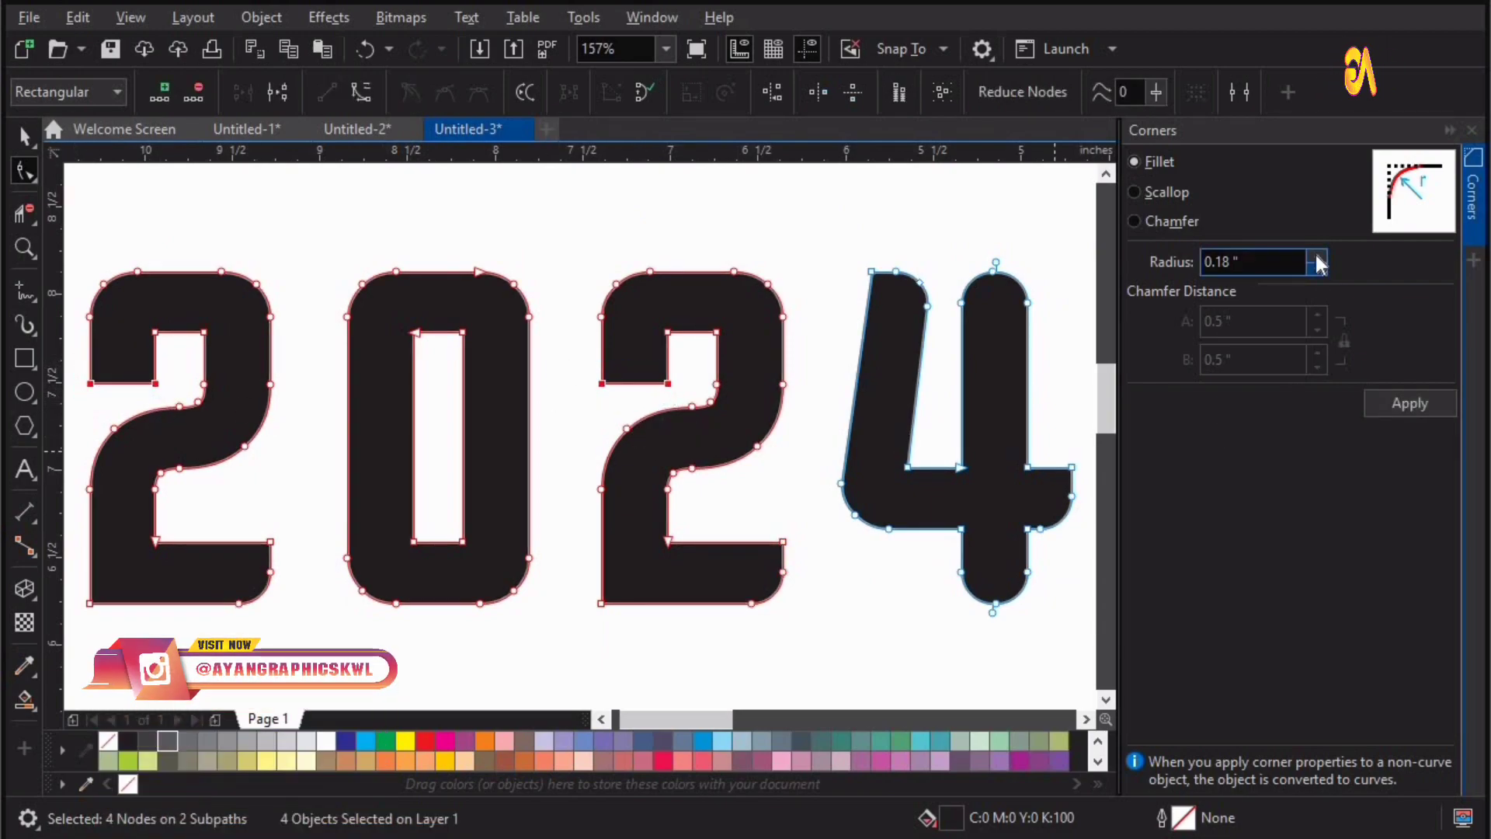
left_click(1321, 264)
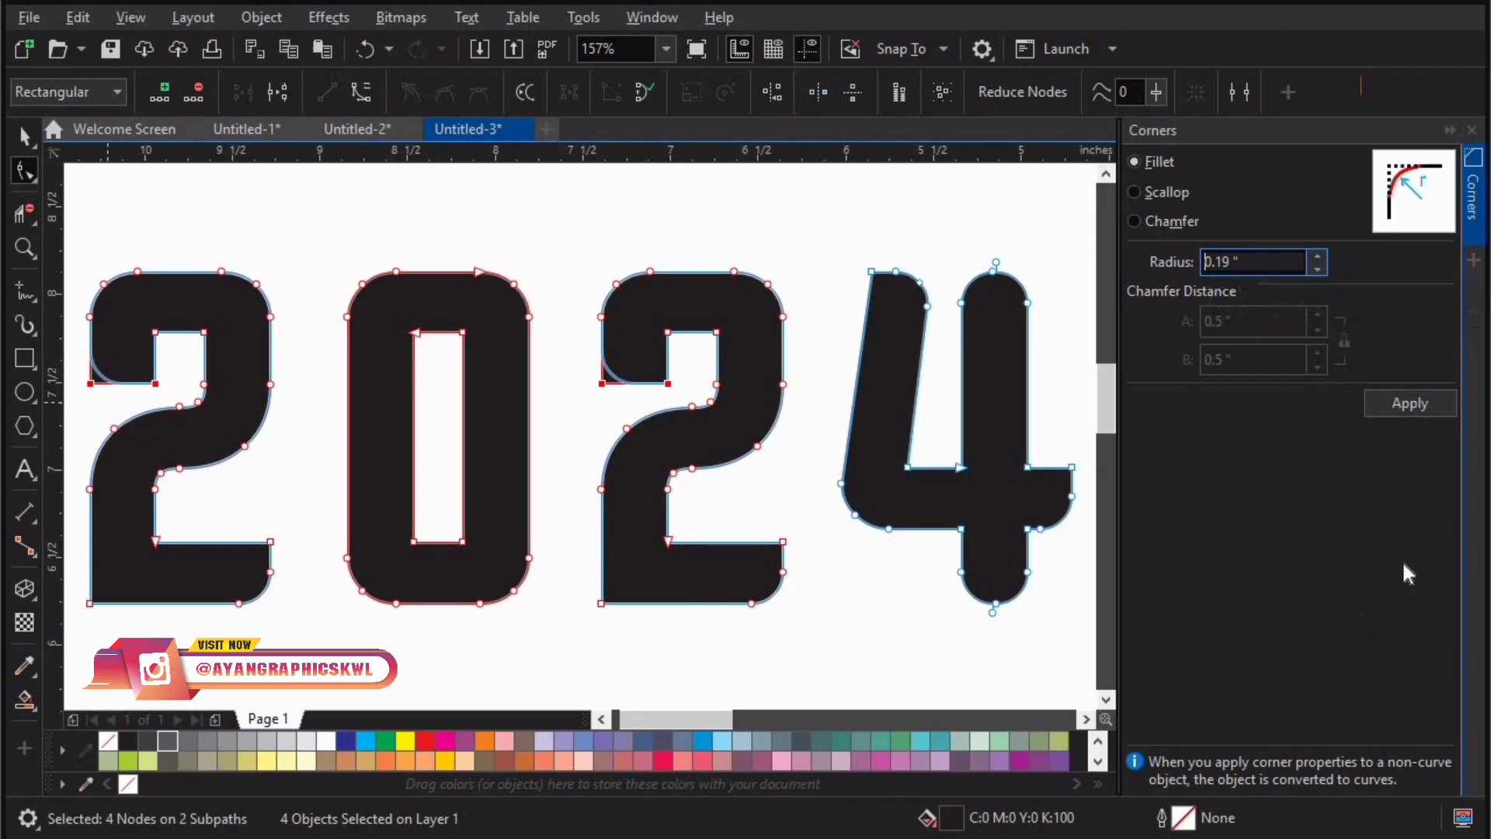
left_click(1391, 407)
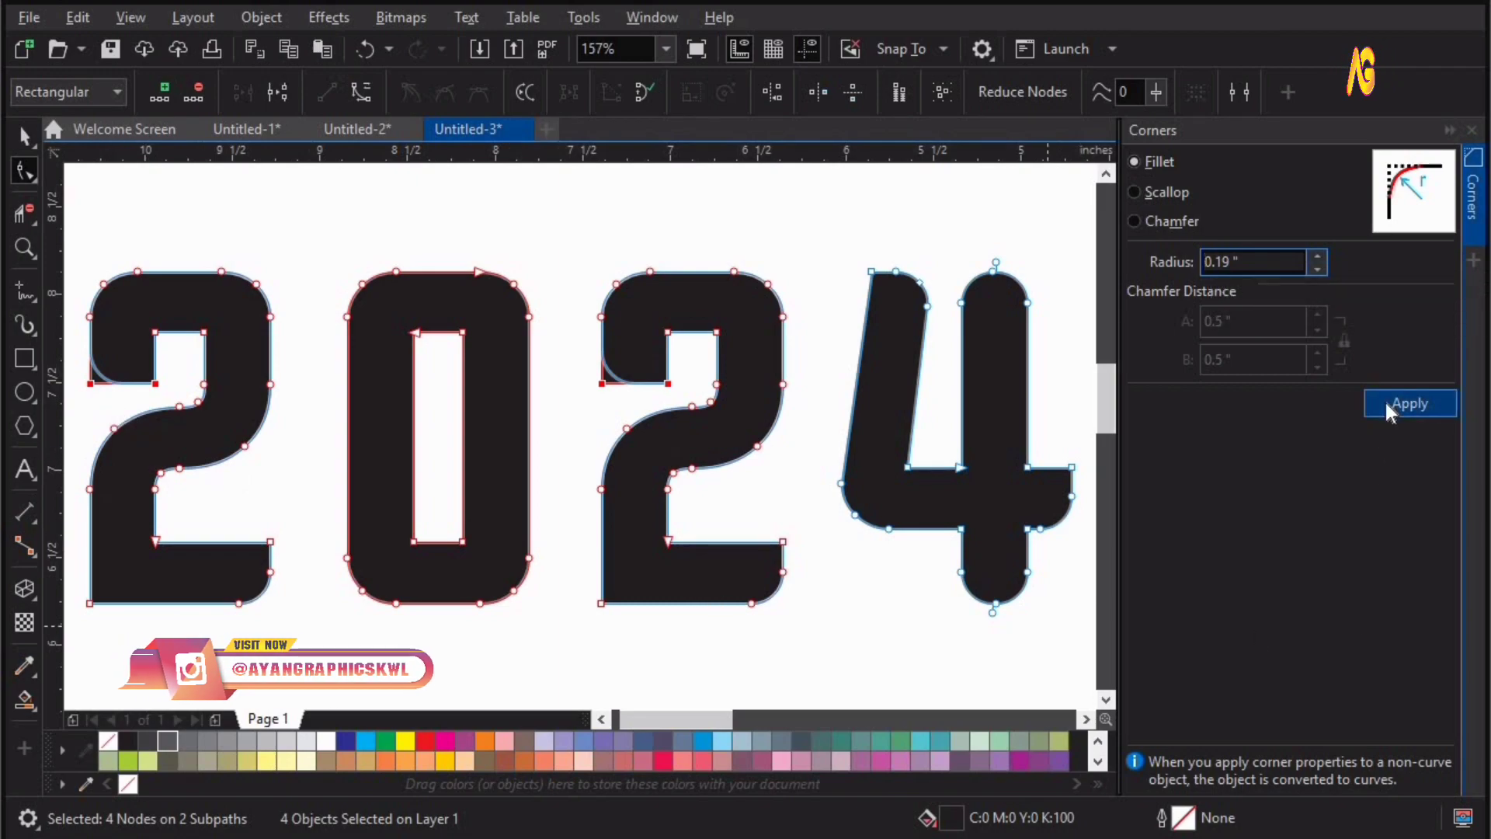
left_click(862, 483)
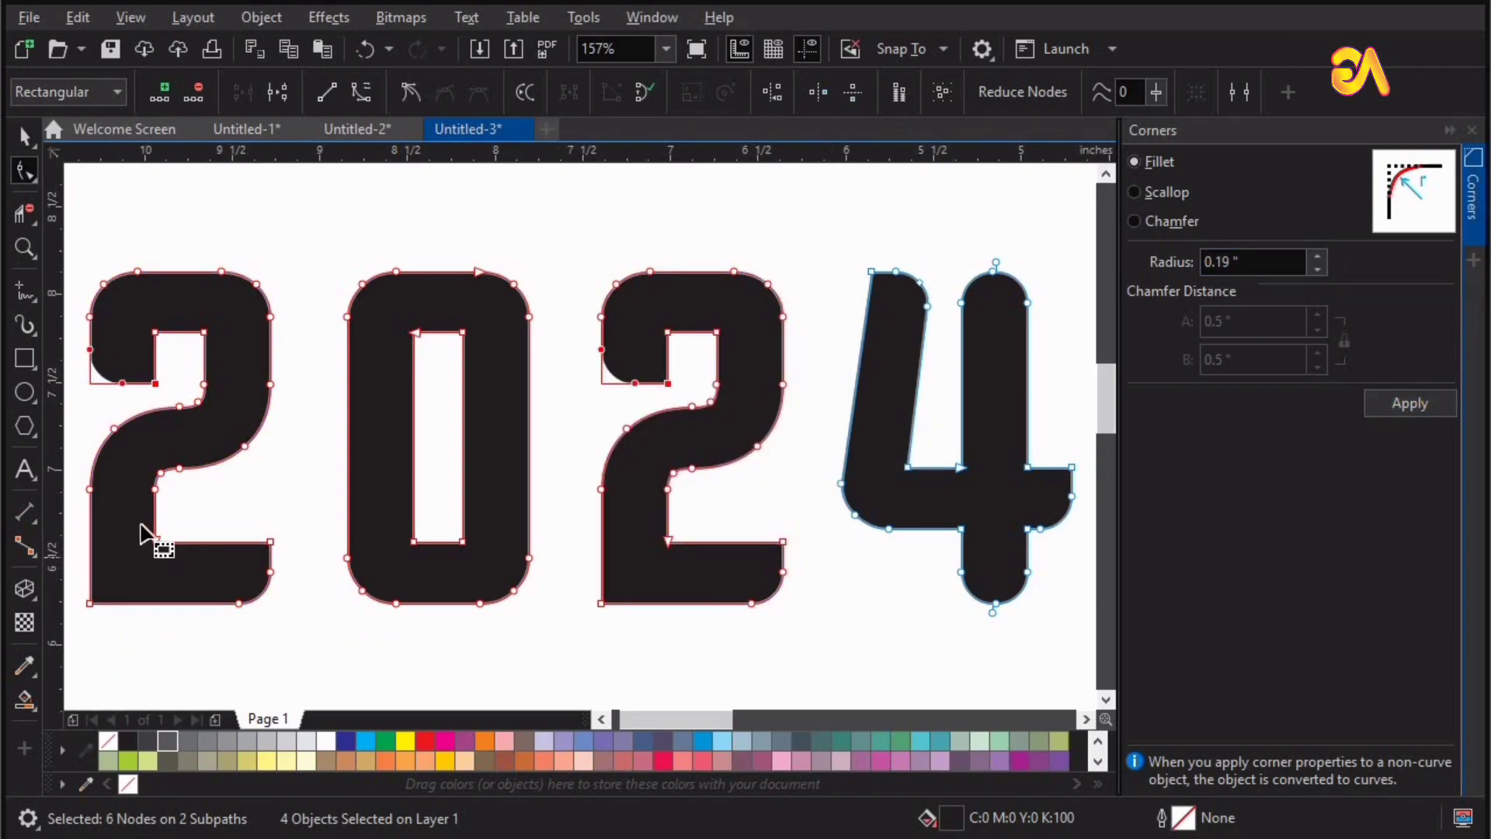
Step: Apply a 0.08 inch fillet to the inner corner node above the foot of the second 2, and close the corner settings
left_click_drag(644, 523, 686, 564)
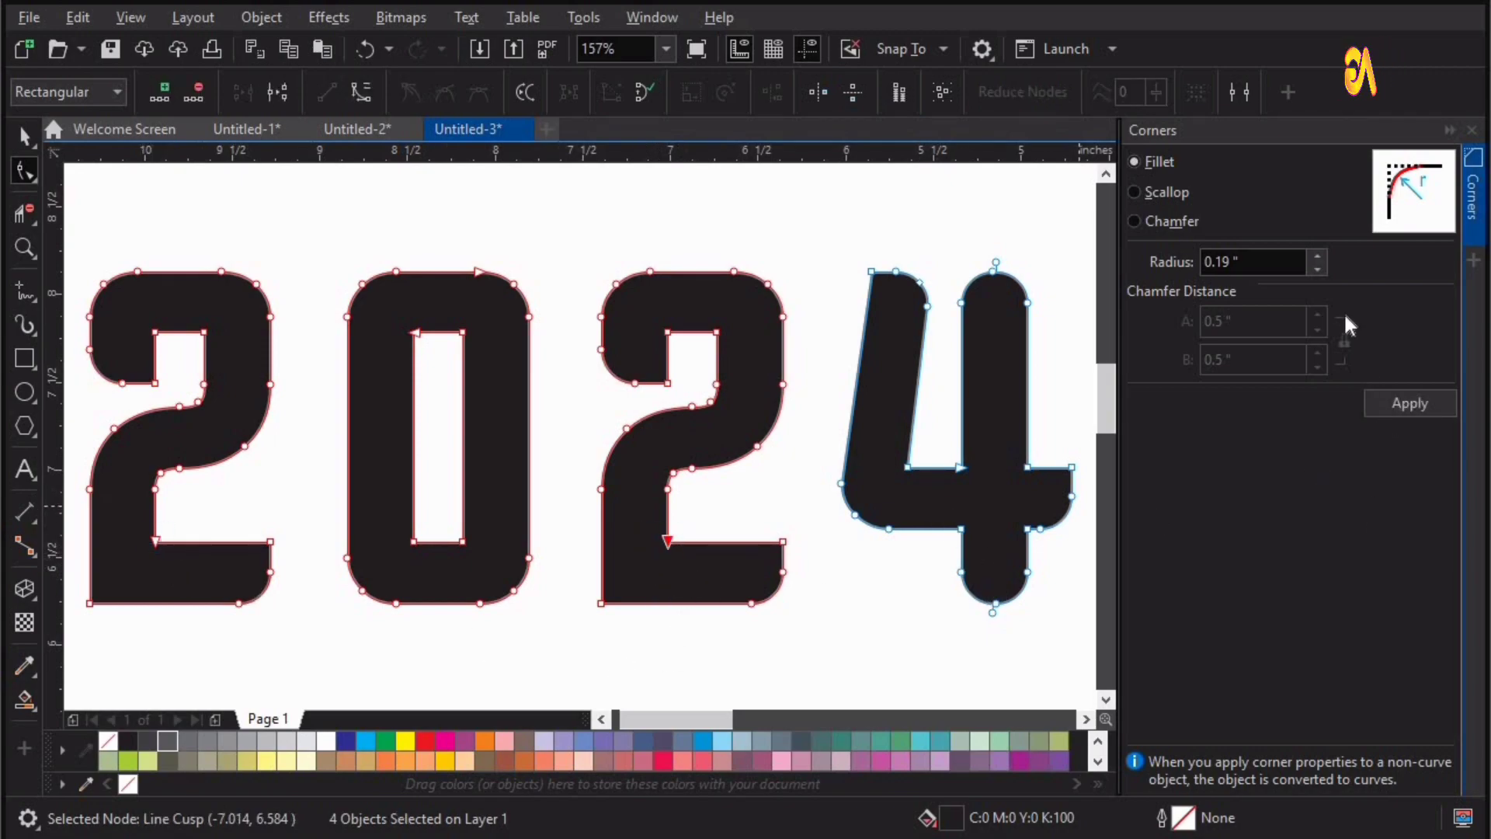
left_click(1320, 257)
left_click(1319, 269)
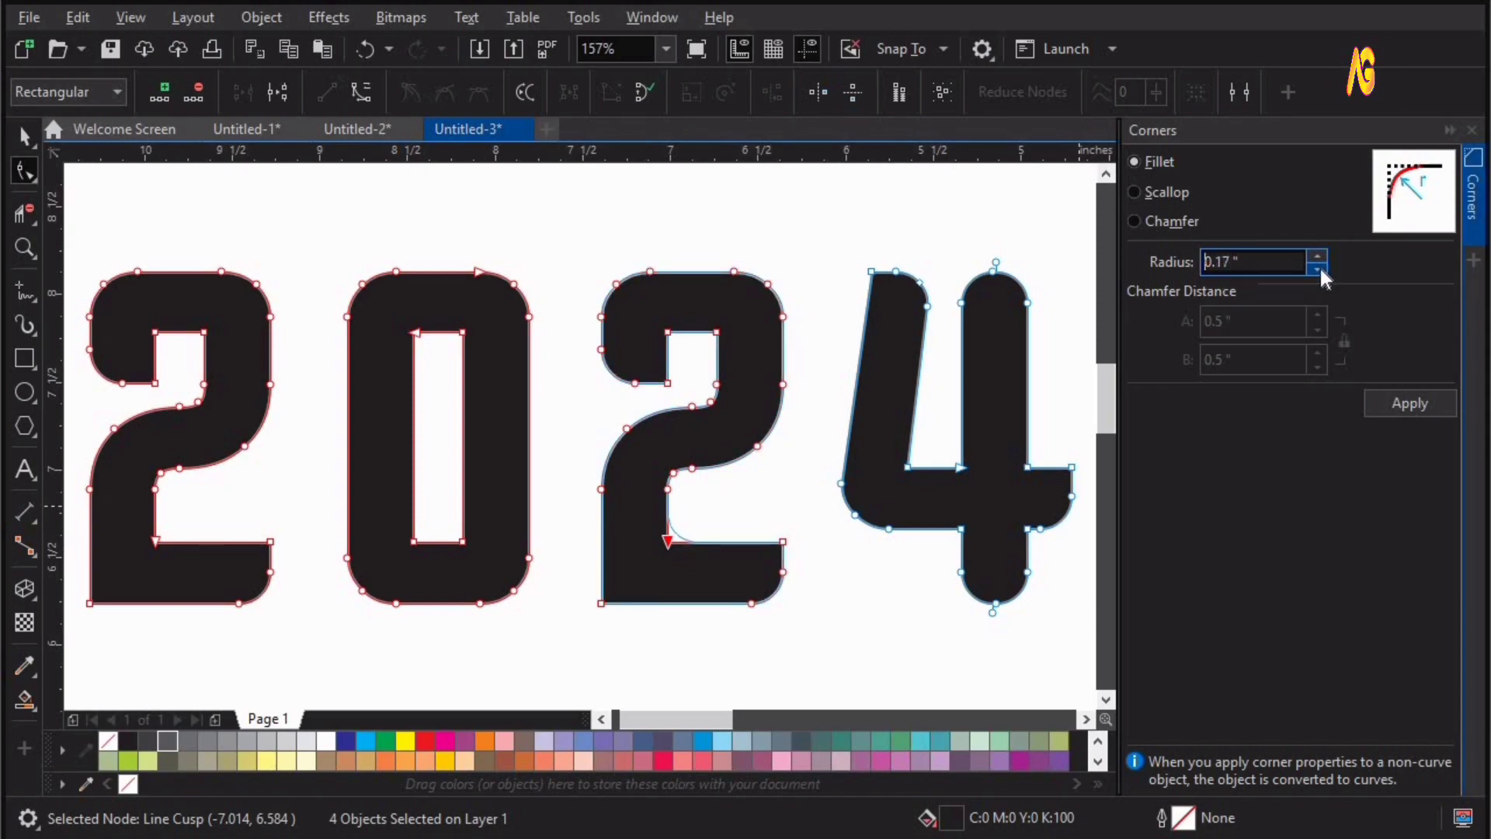
left_click(1319, 269)
left_click(1319, 269)
left_click(1319, 269)
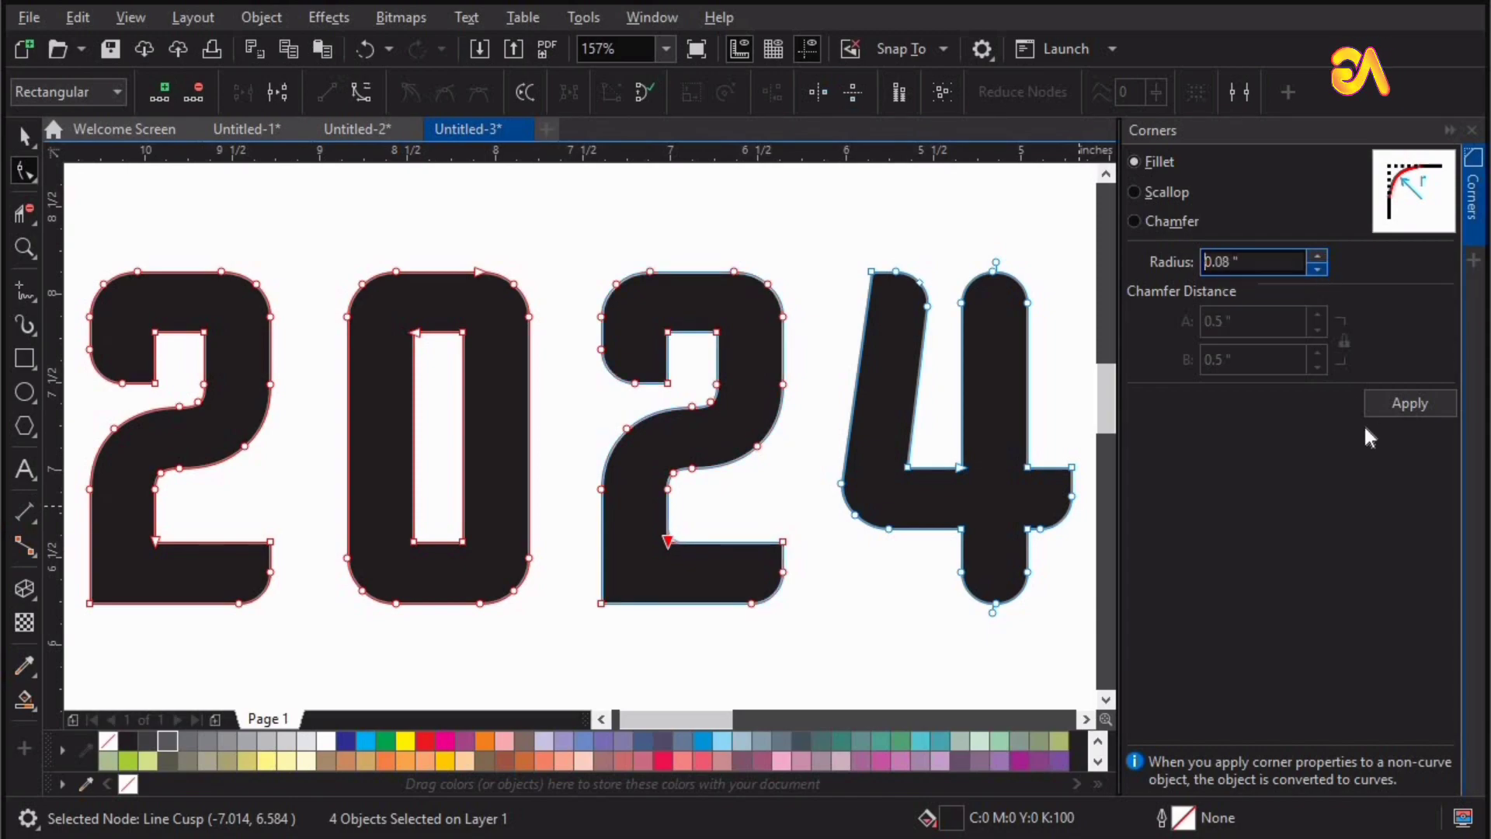
left_click(1401, 398)
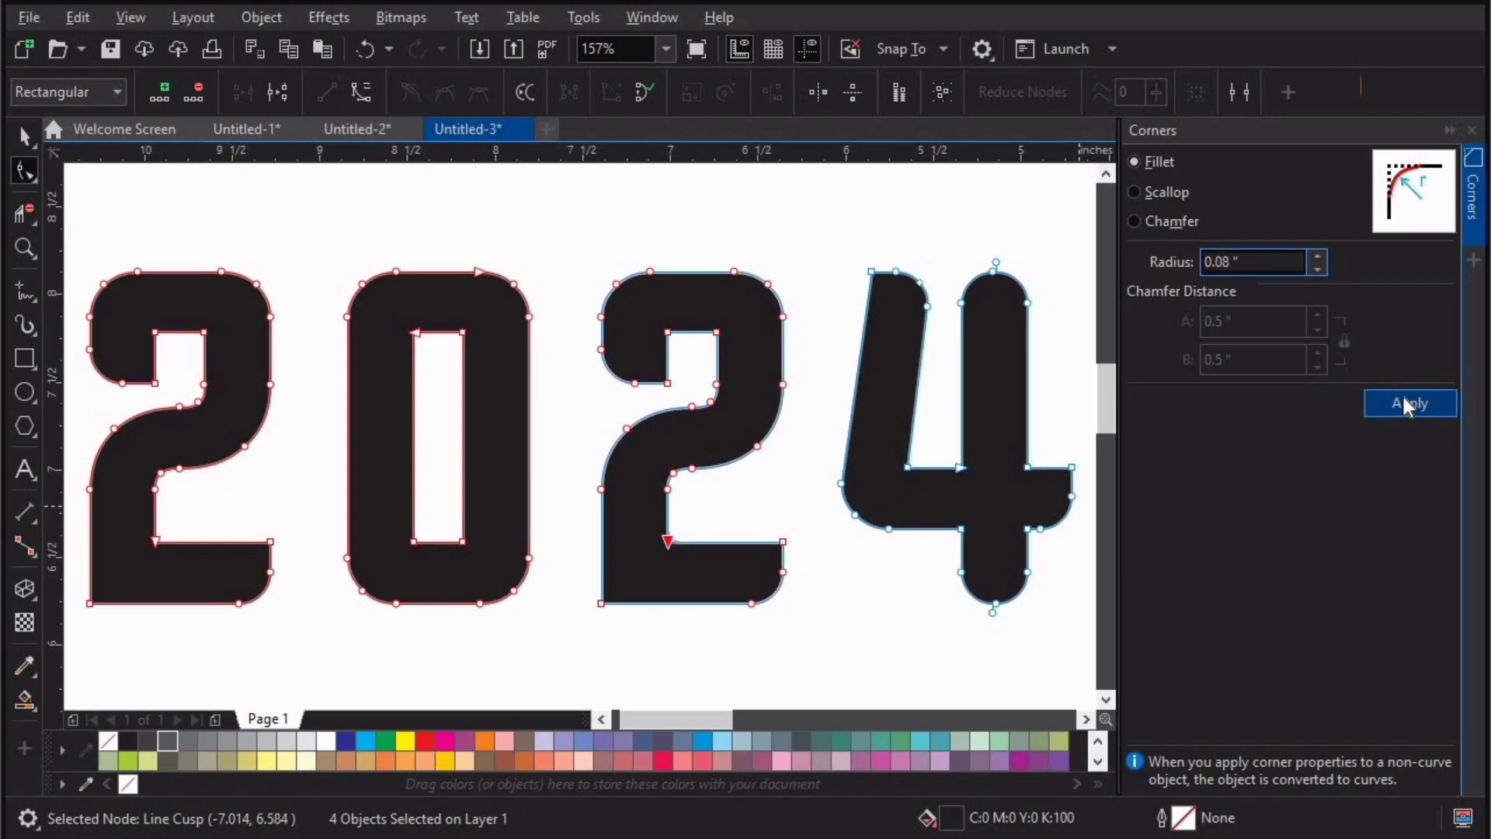
left_click(1470, 132)
key("space")
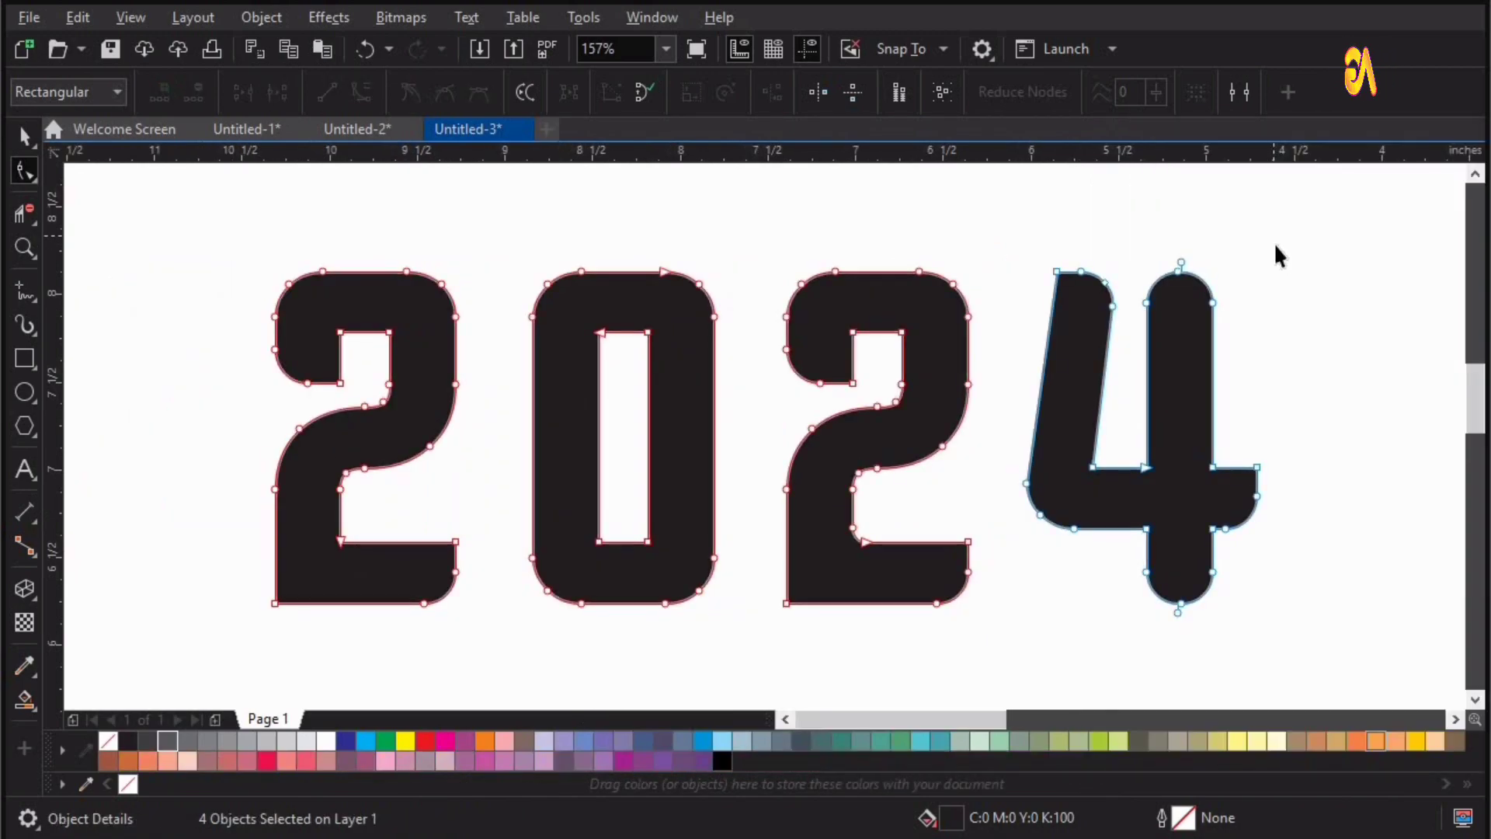
Step: Move both 2s down so they sit lower than the 0 and the 4
left_click(1274, 242)
scroll(1274, 242, "up", 2)
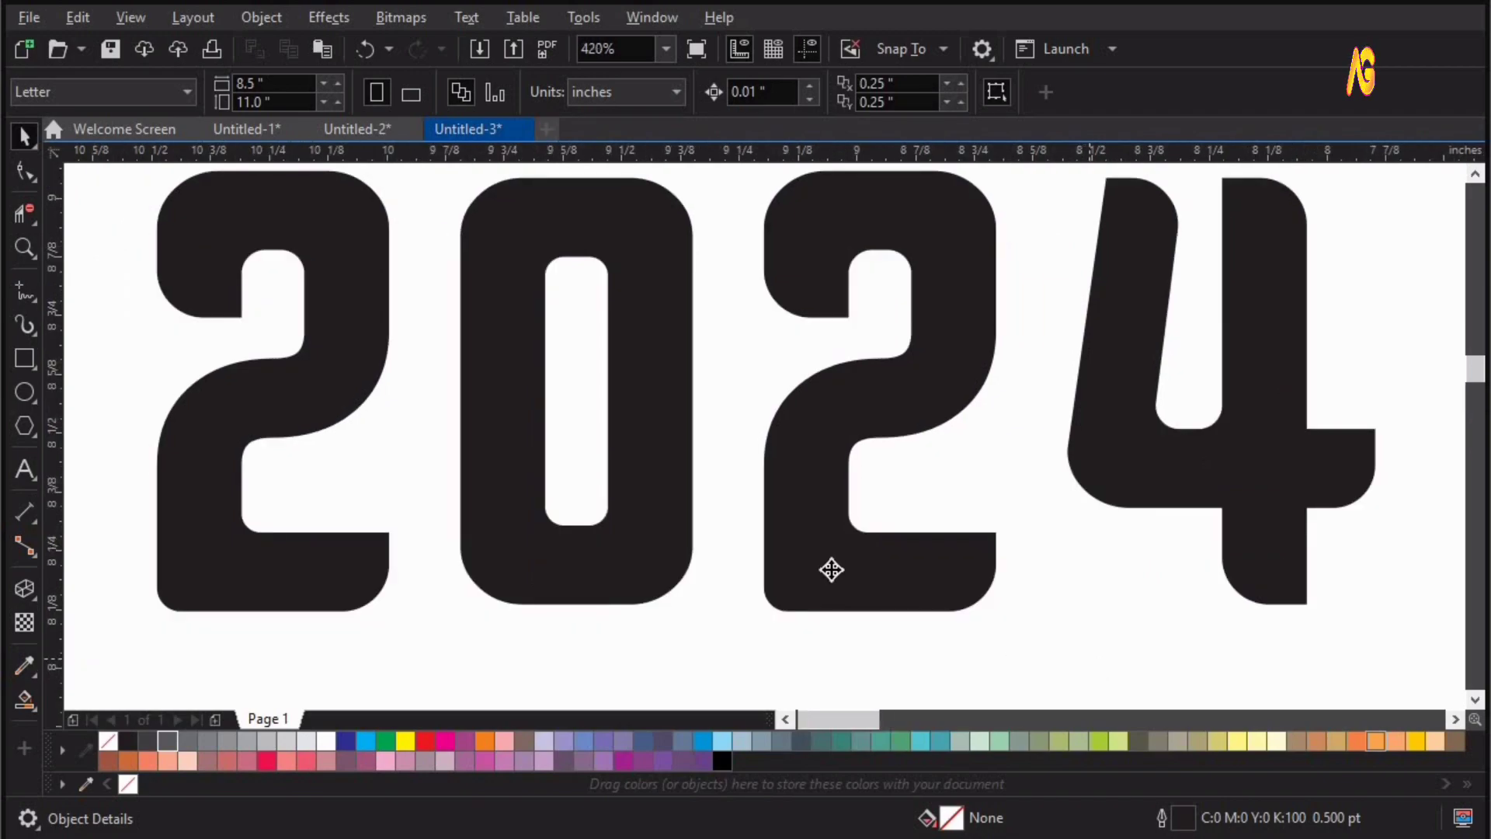
left_click(831, 569)
left_click(220, 592, "shift")
left_click_drag(233, 603, 226, 655)
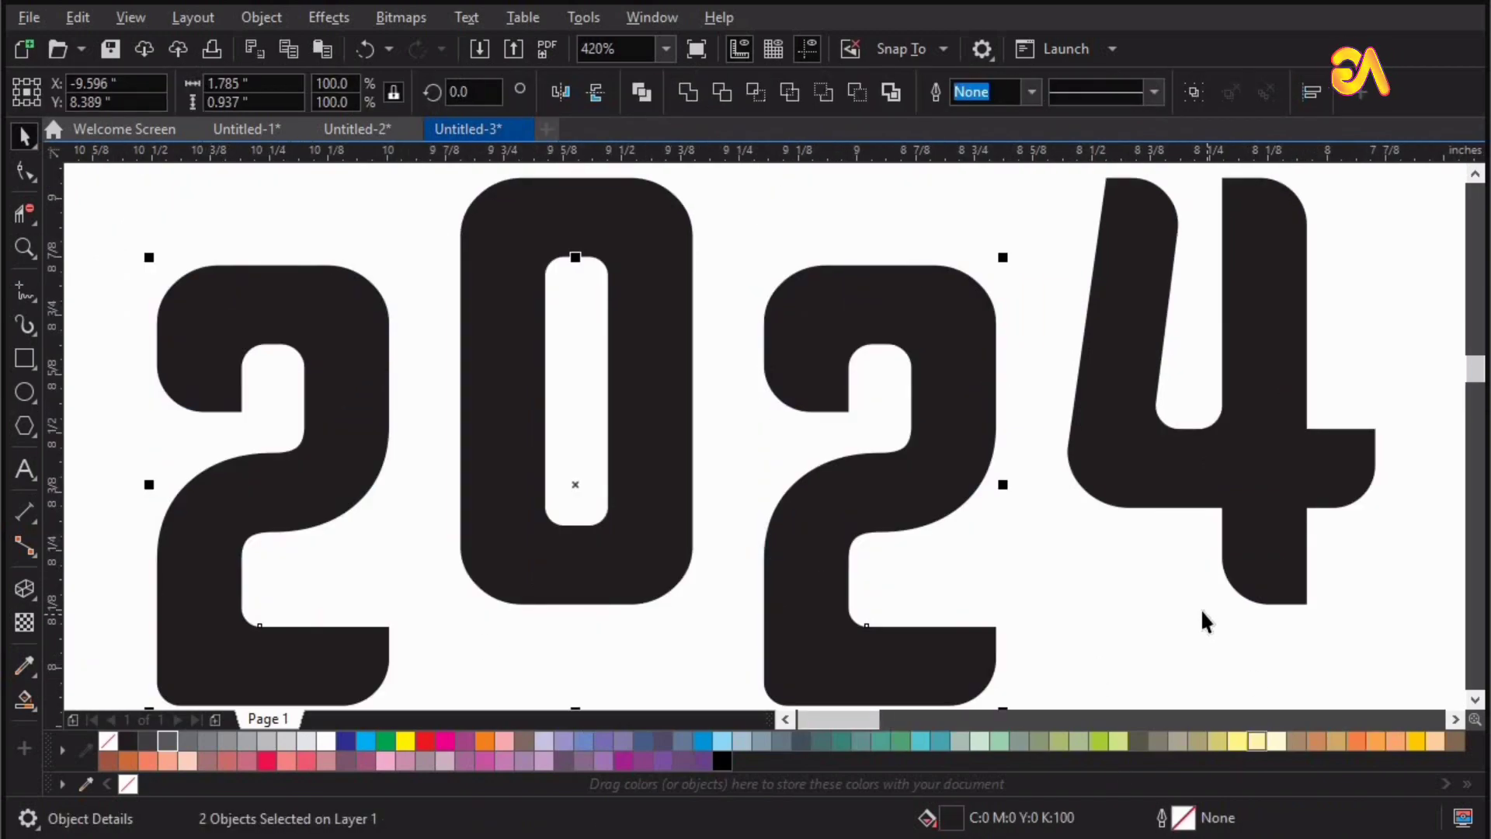
left_click(1201, 609)
Step: Give all four digits a 1.5 pt outline coloured 30% black
key("F4")
scroll(1202, 612, "down", 1)
left_click_drag(571, 332, 1325, 665)
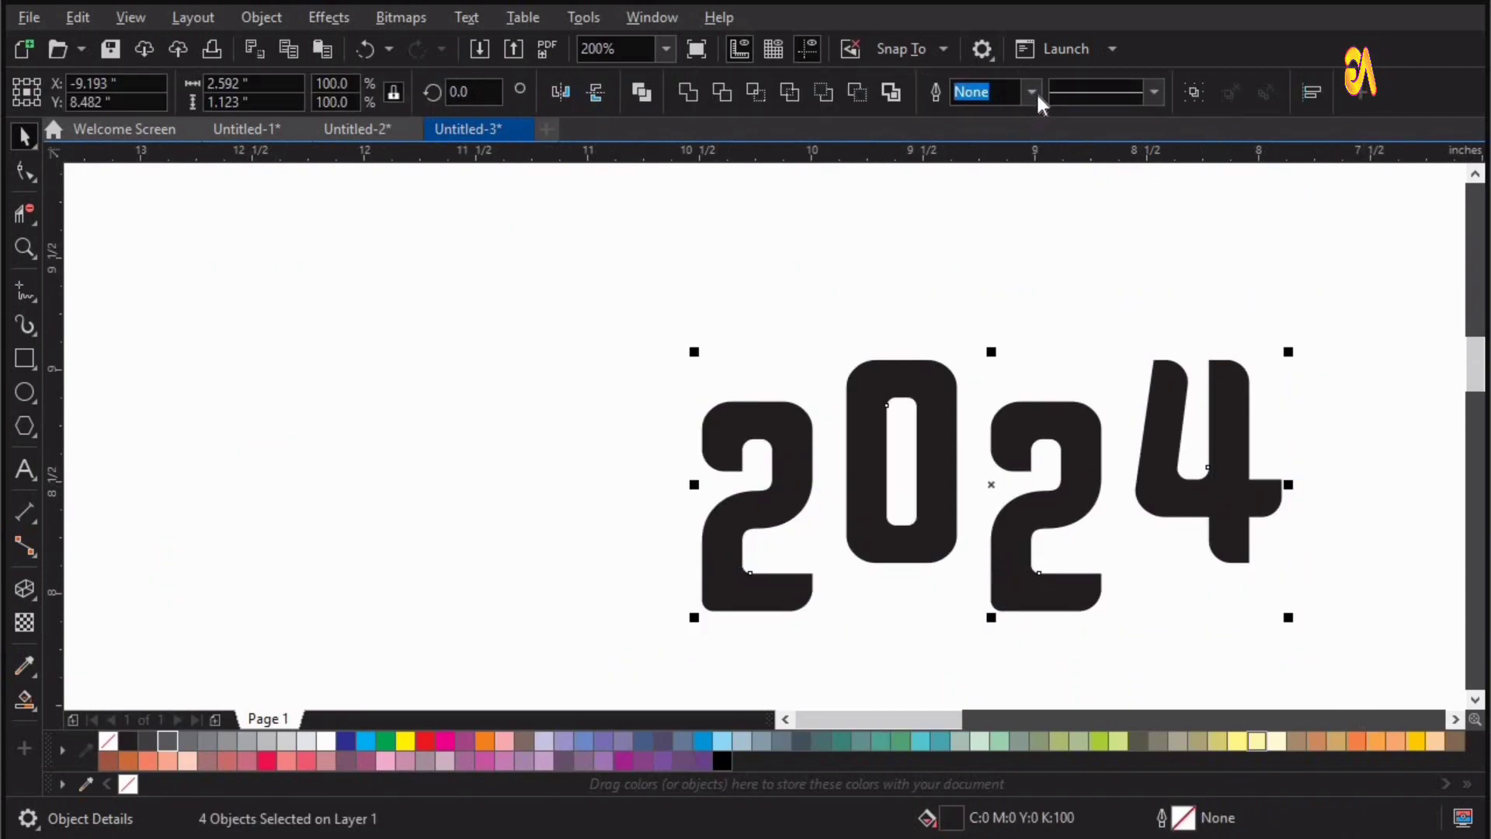
left_click(1033, 91)
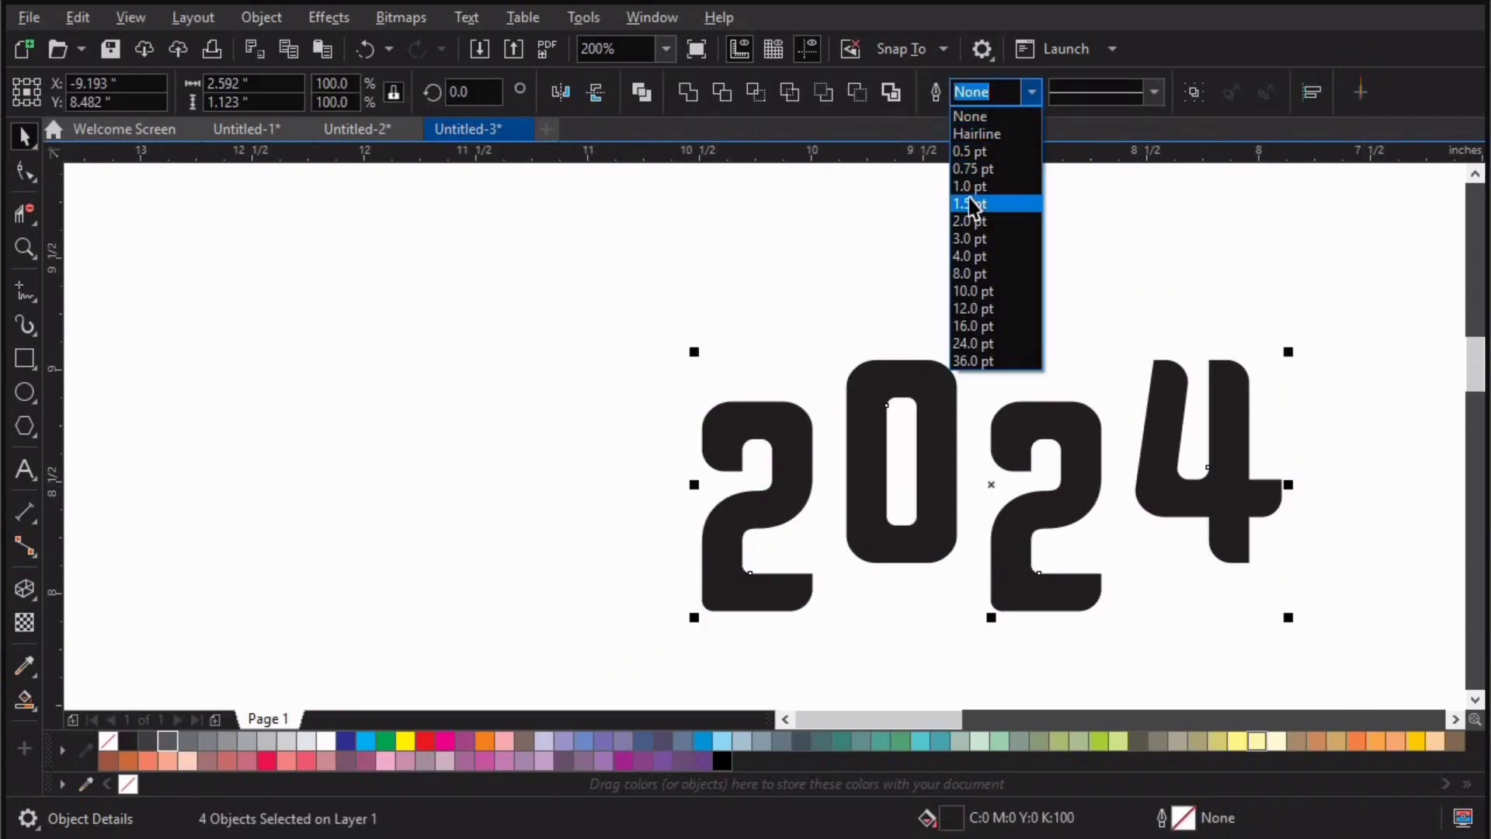
left_click(975, 213)
left_click_drag(559, 267, 1373, 740)
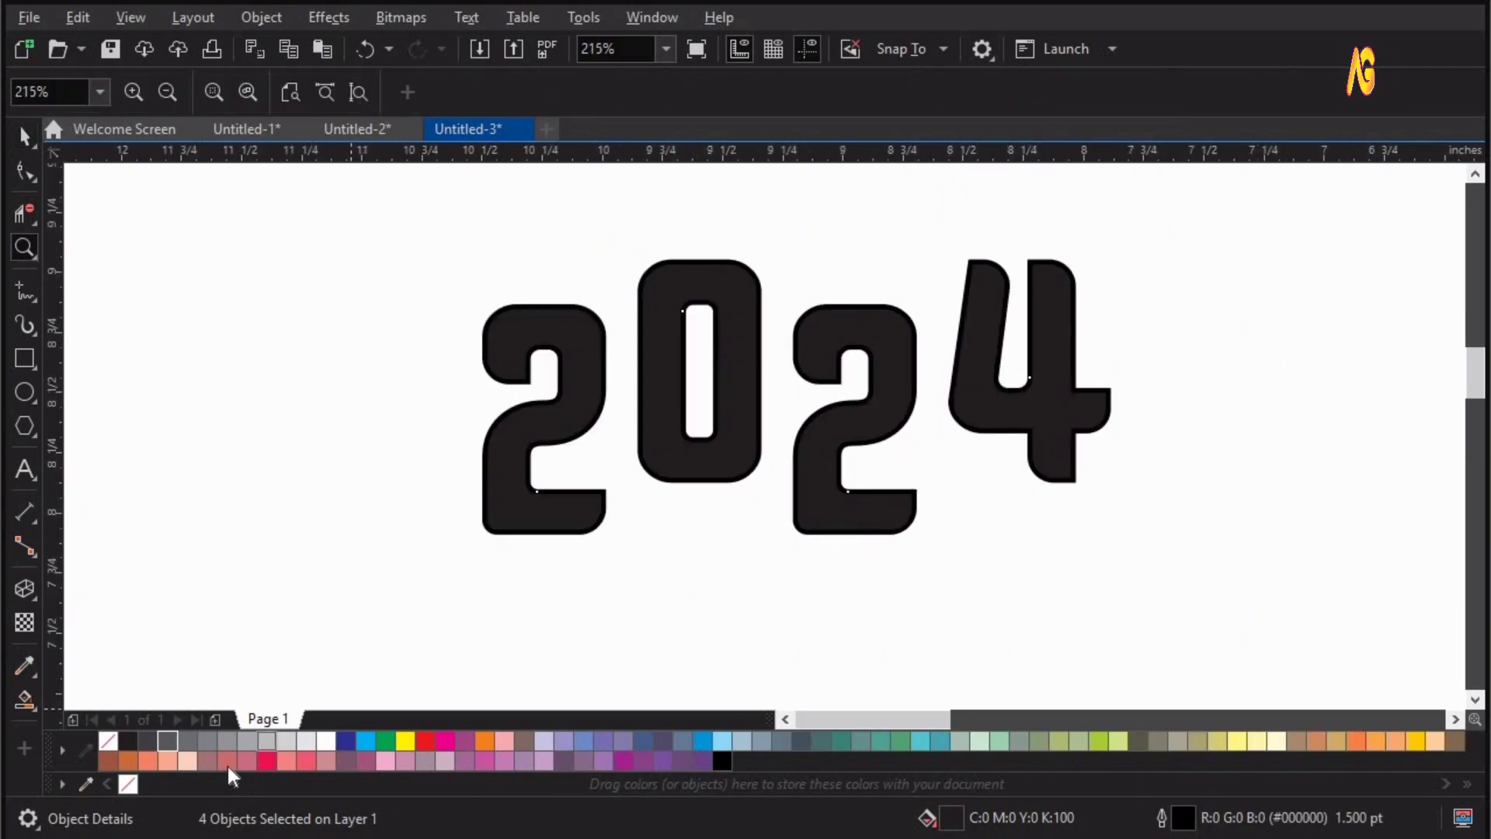
right_click(264, 740)
Step: Convert the outlines of all four digits into separate objects
key("z")
left_click_drag(412, 199, 1285, 593)
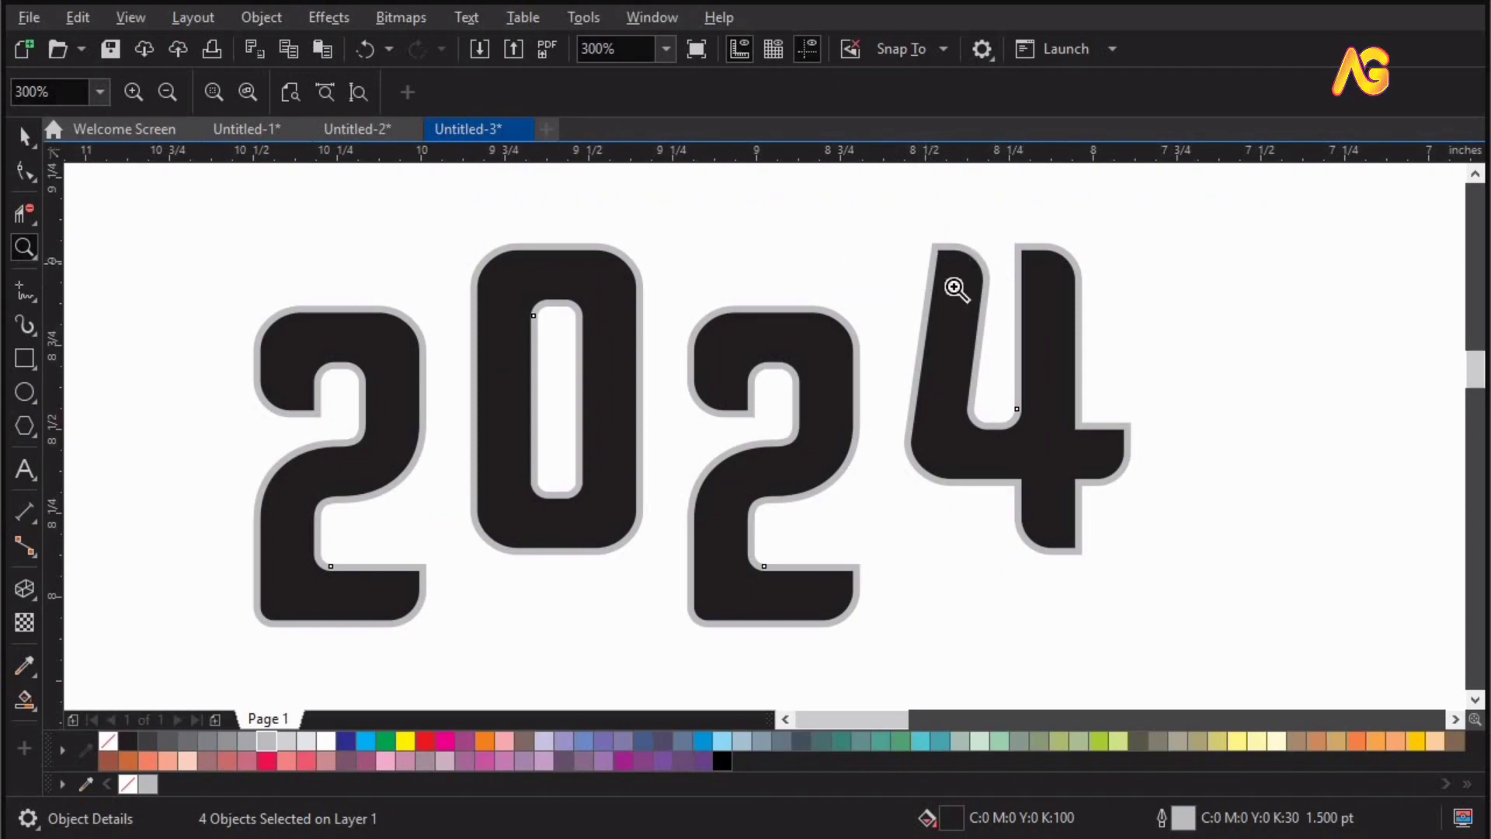
left_click(830, 569)
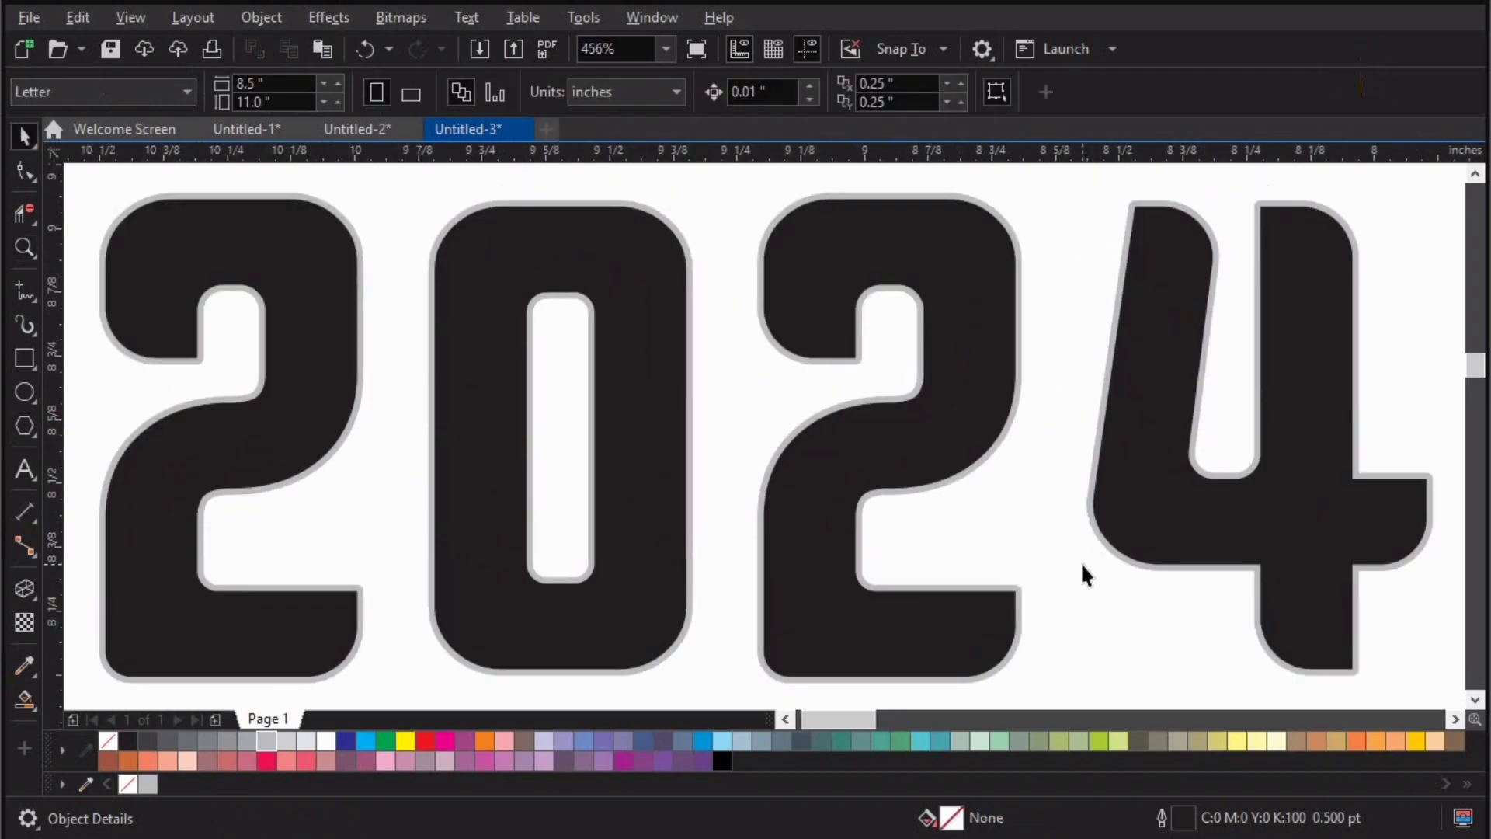
key("ctrl+a")
left_click(286, 20)
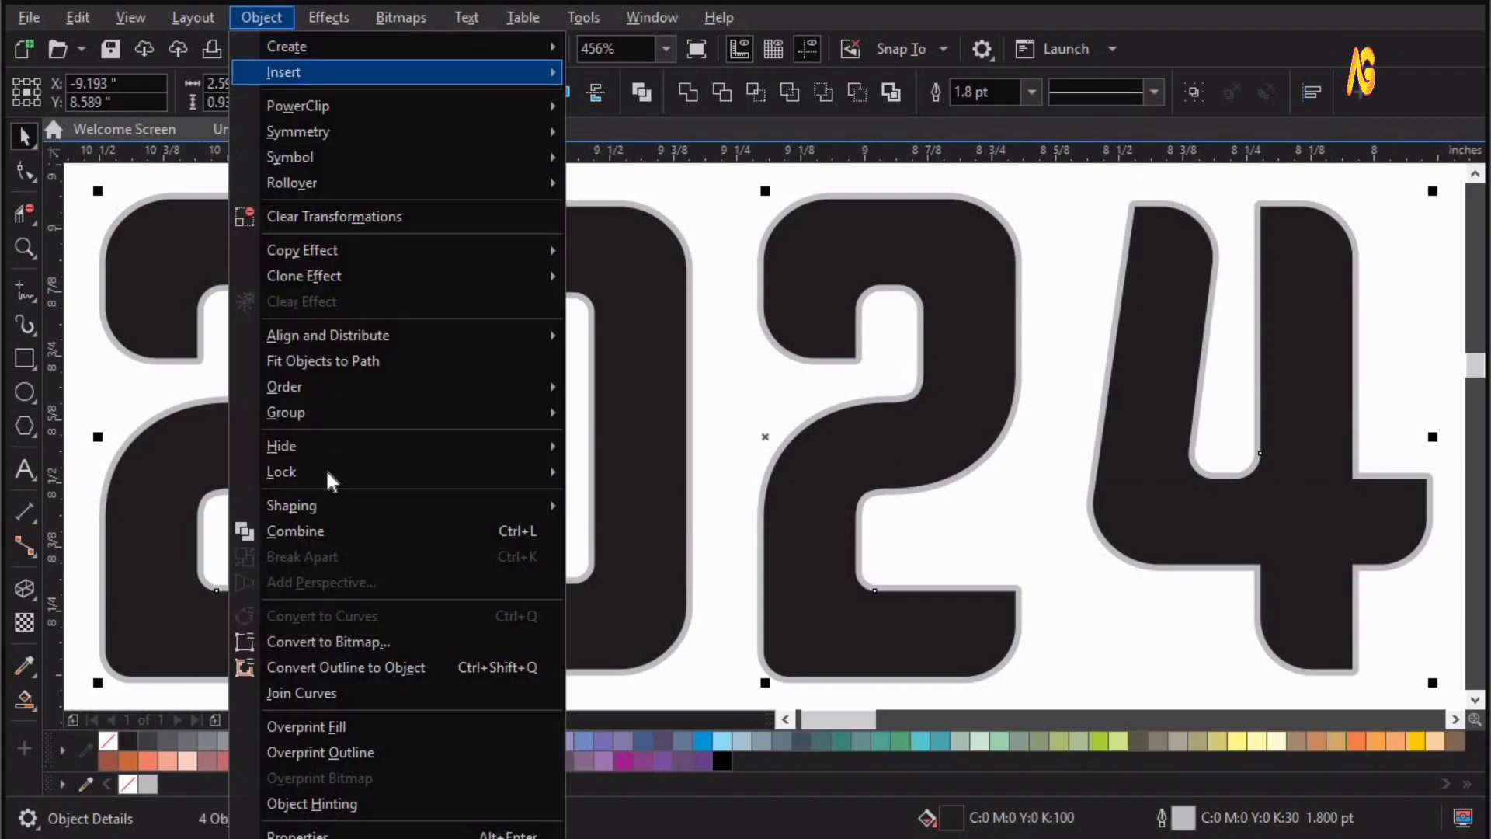
left_click(361, 668)
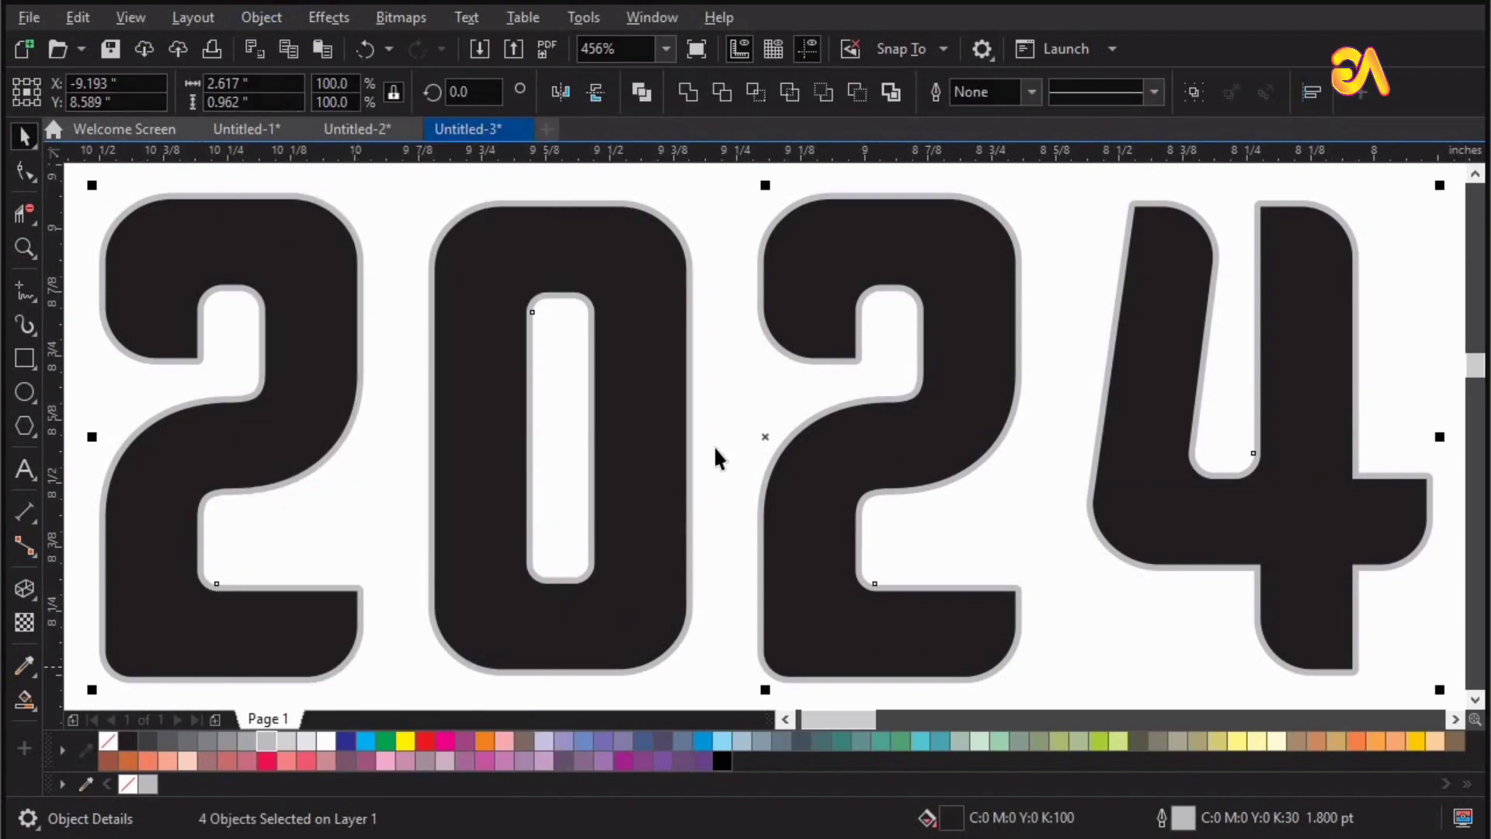
Step: Select the four black digit shapes and move them down and to the left, off their grey outlines
left_click(661, 367)
scroll(541, 443, "down", 3)
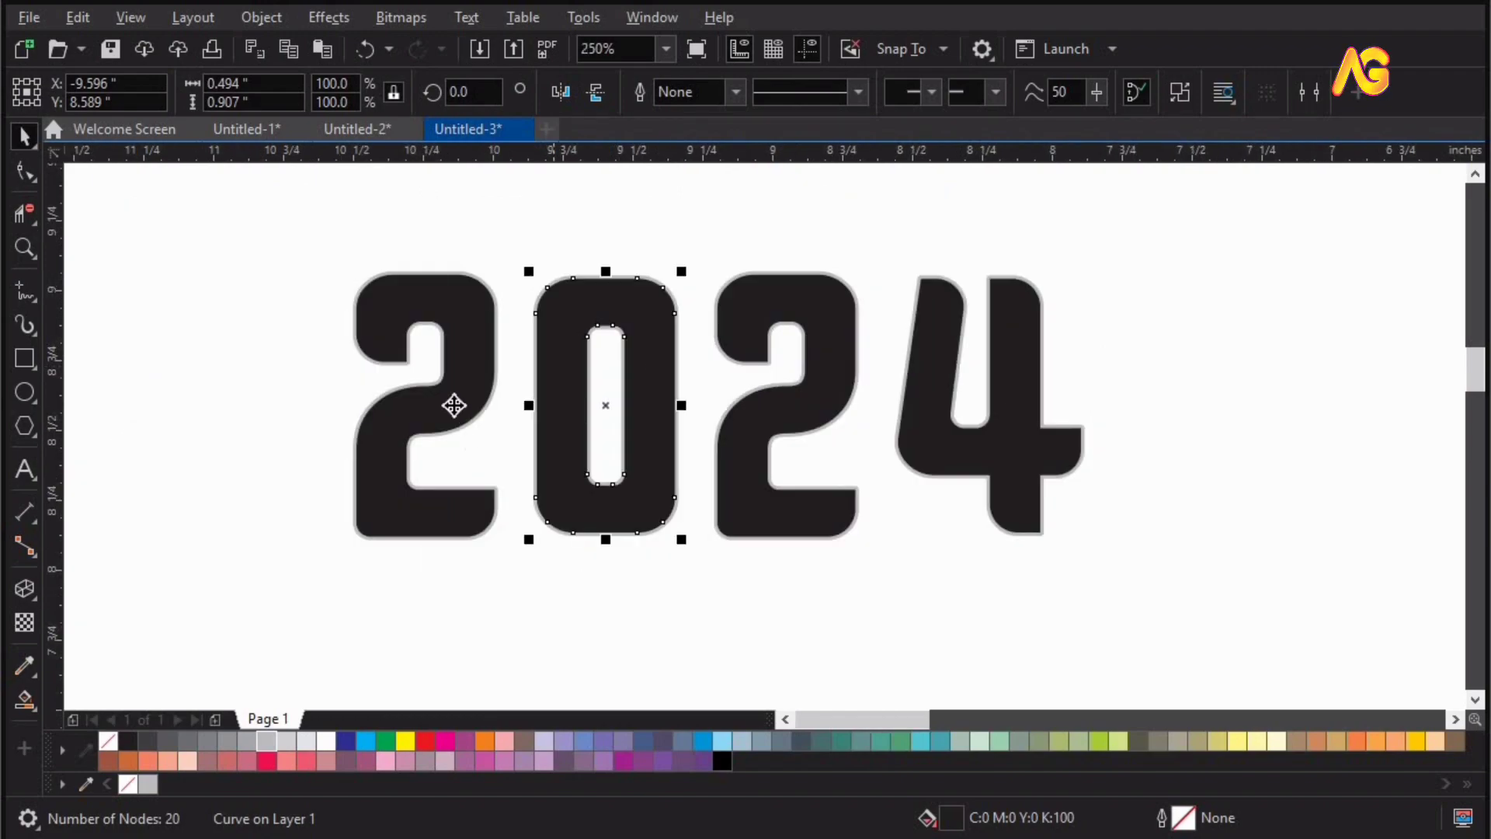
left_click(453, 403, "shift")
left_click(828, 396, "shift")
left_click(969, 446, "shift")
left_click_drag(927, 443, 435, 661)
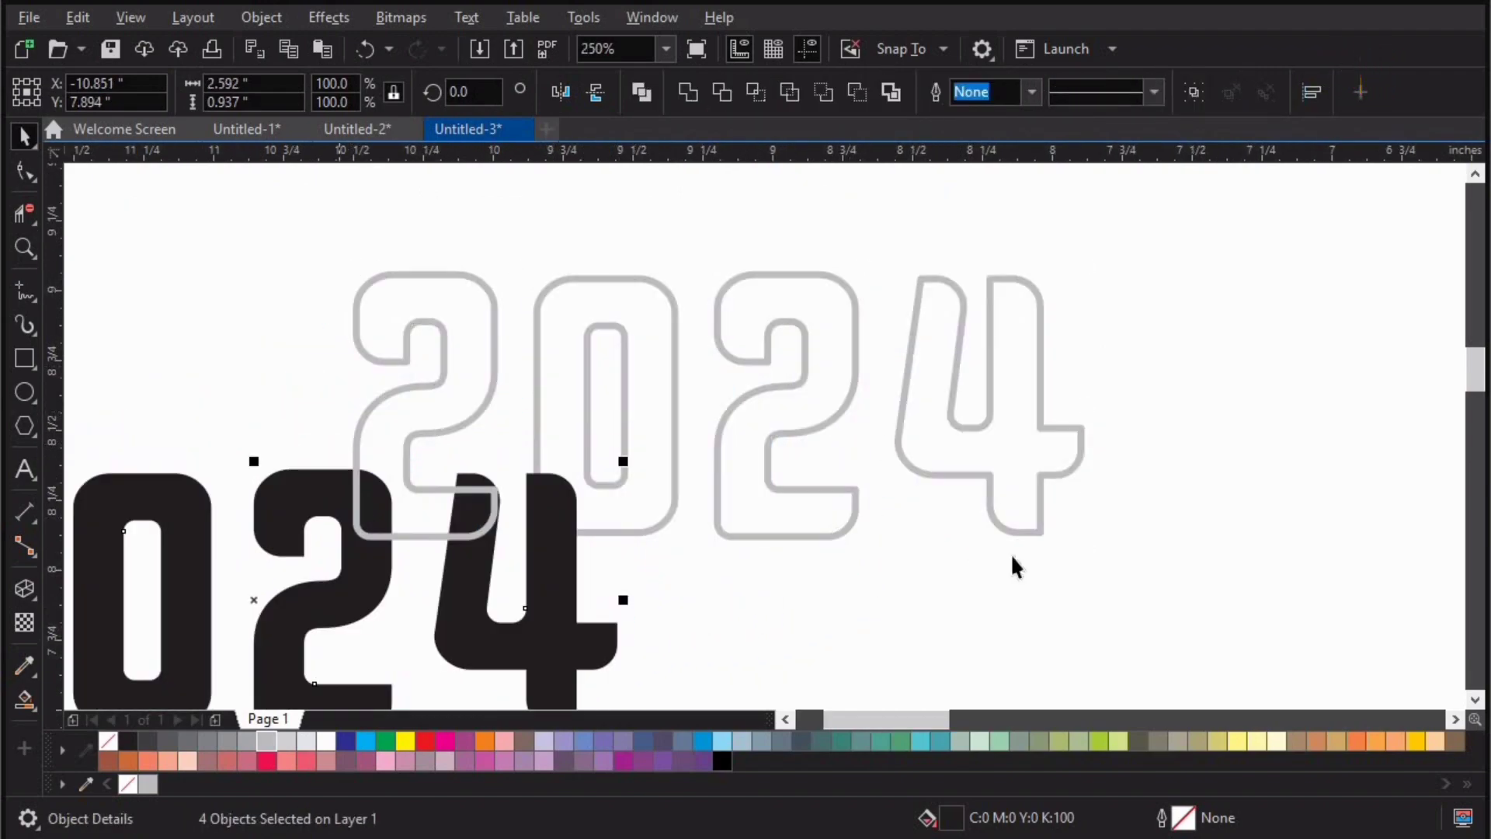
Step: Move the four grey outlines to the right of the black digits and weld them into one curve
left_click_drag(331, 239, 1101, 567)
left_click_drag(789, 437, 1110, 402)
left_click(689, 94)
Step: Extrude the welded outline with the parallel back type, offsetting the vanishing point by -0.032 and -0.038 inches
key("z")
left_click_drag(602, 190, 1484, 579)
key("space")
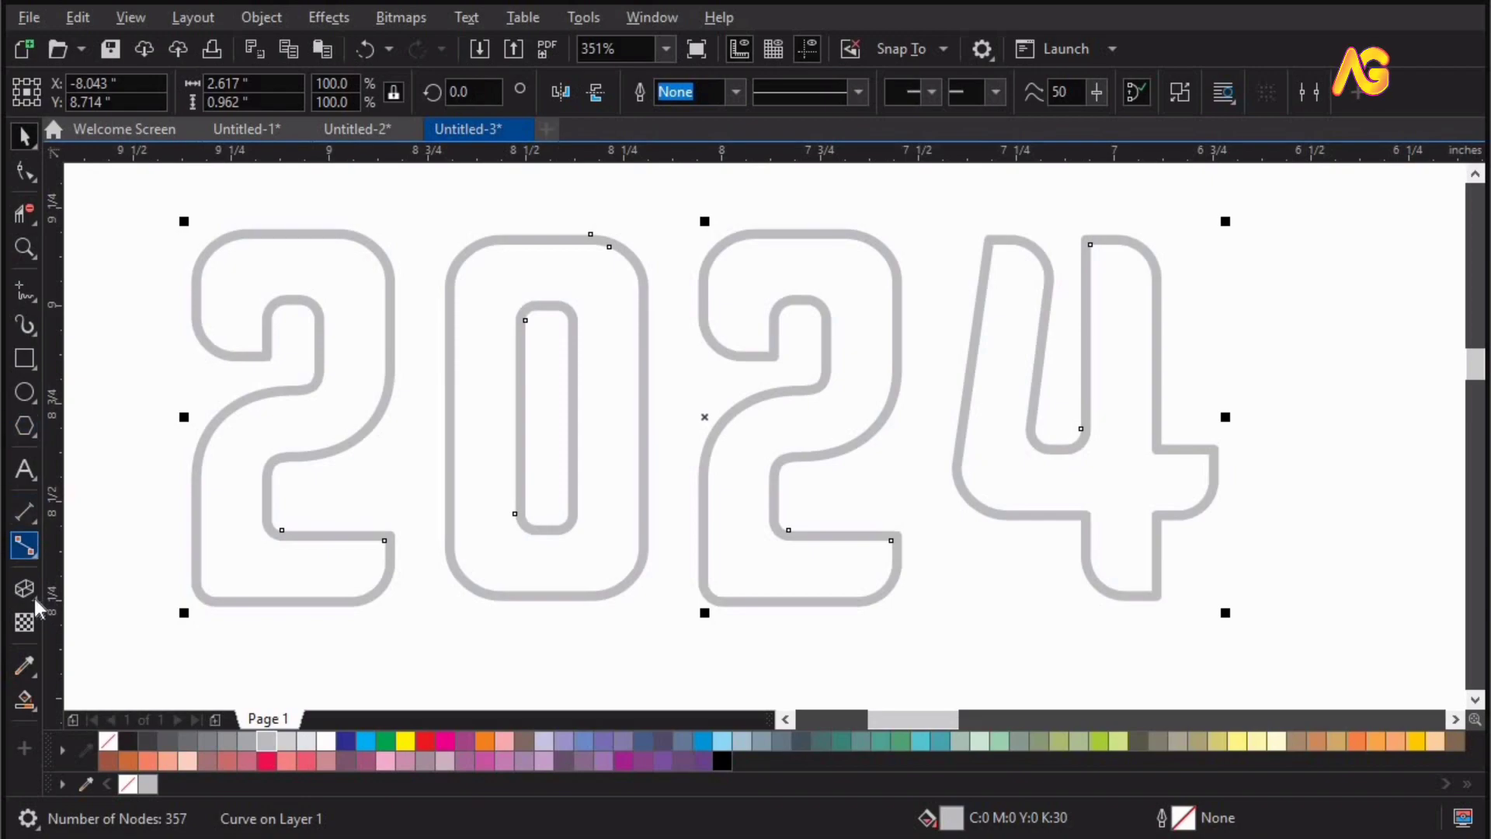
left_click(34, 598)
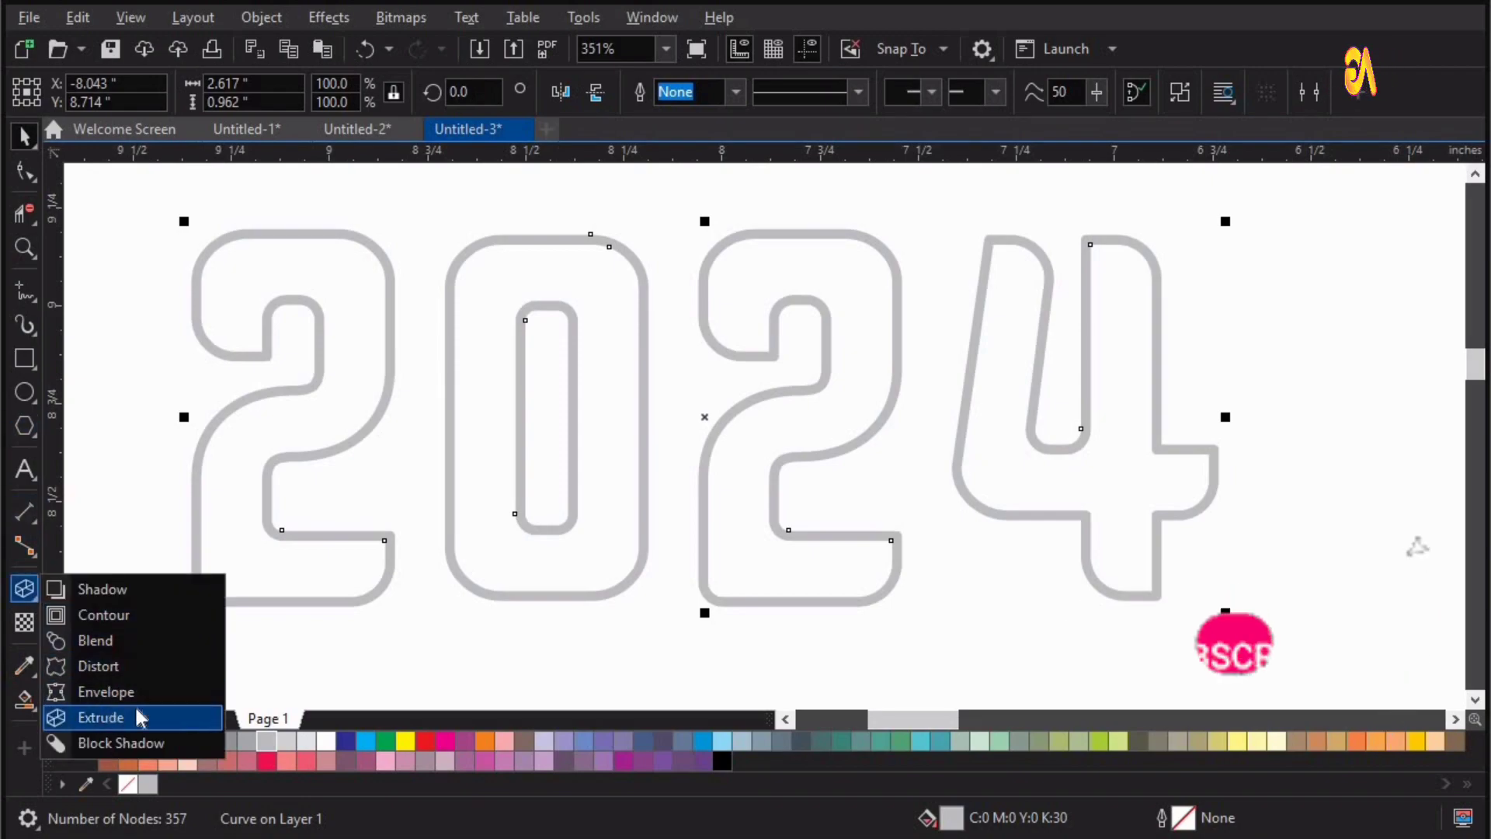
left_click(132, 713)
left_click_drag(646, 437, 581, 479)
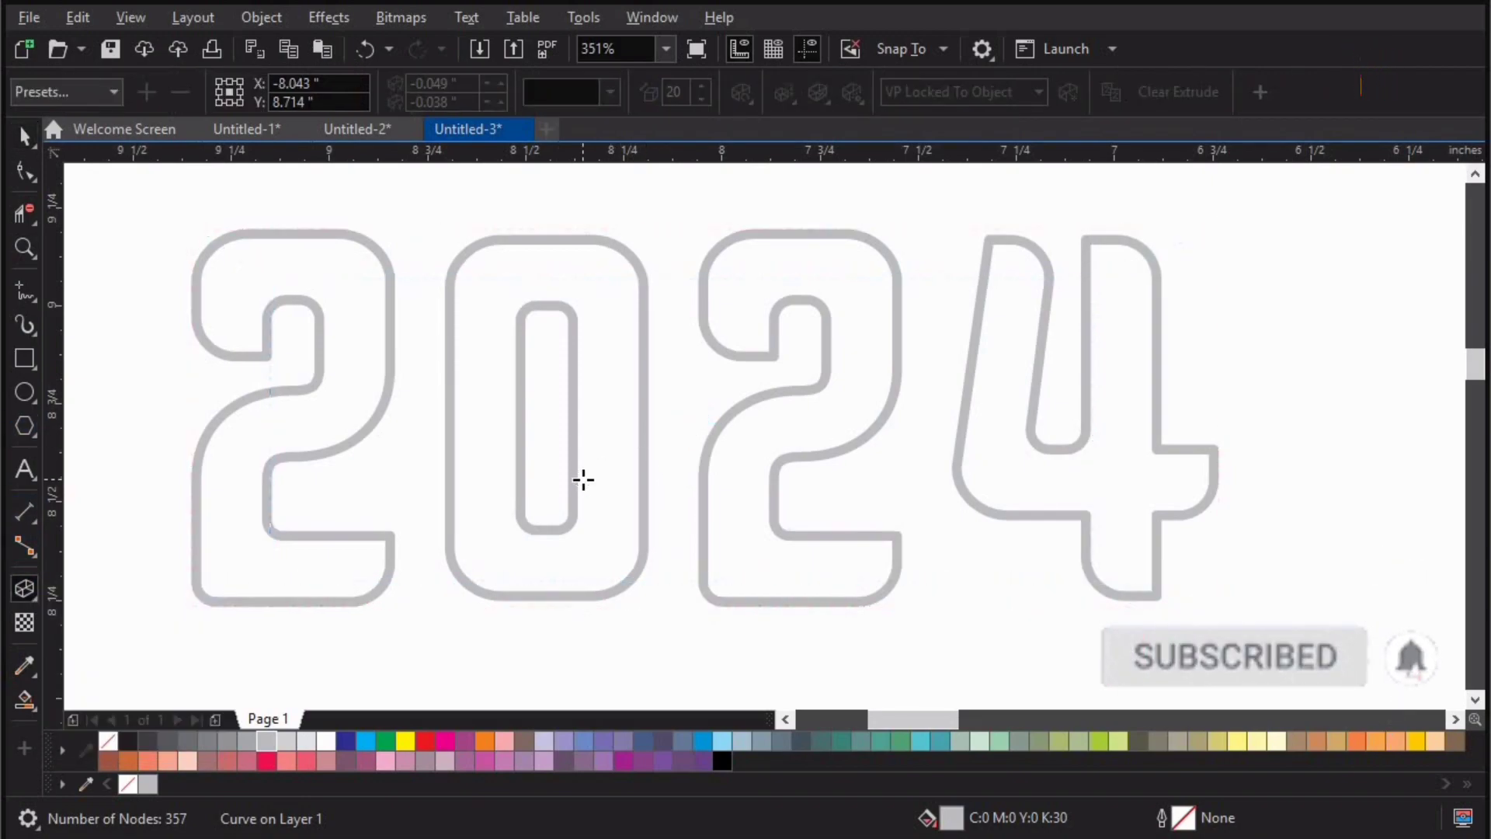
left_click(565, 93)
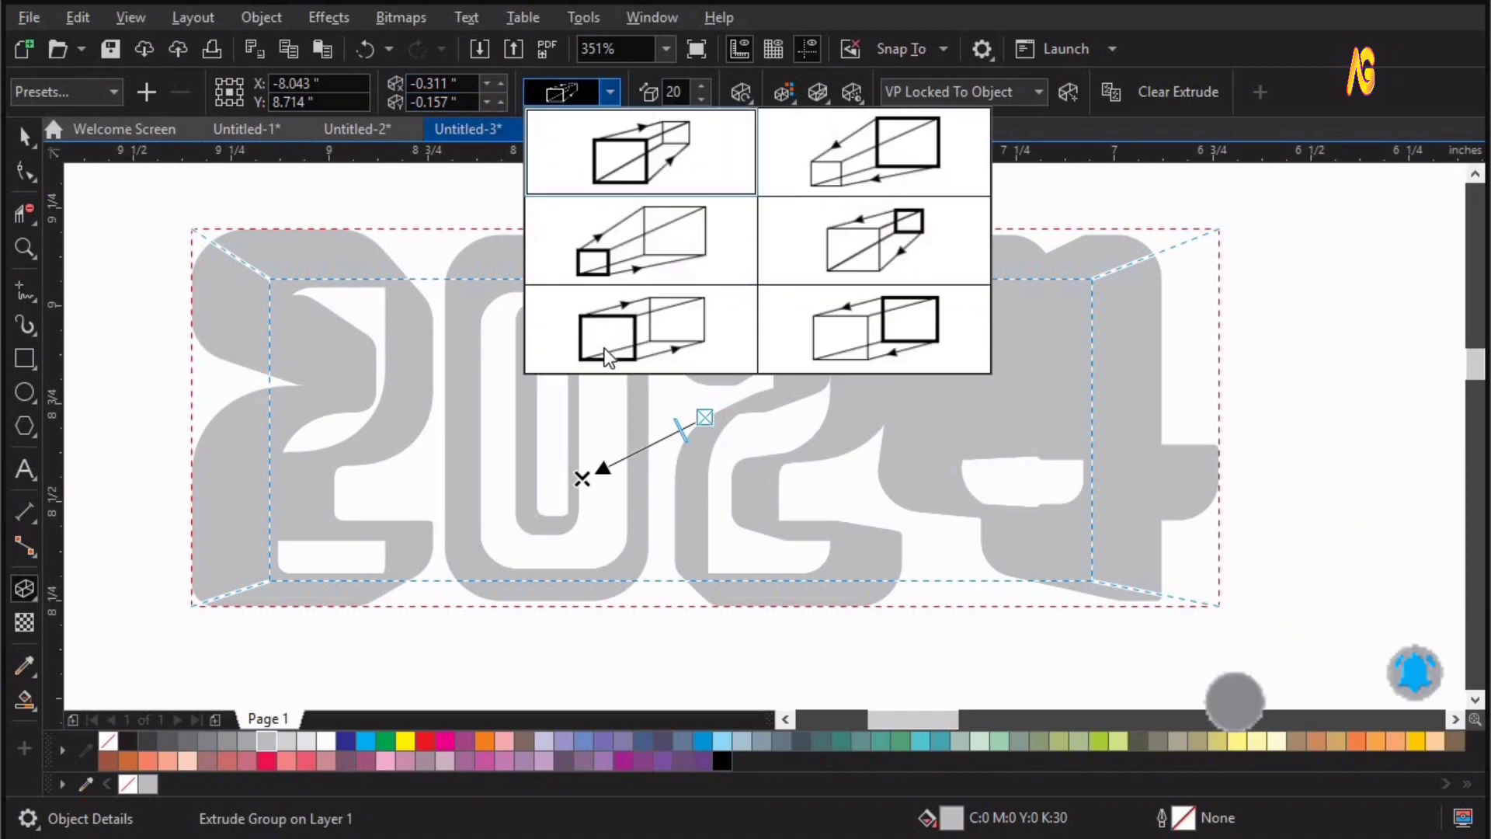
left_click(607, 354)
left_click_drag(583, 477, 693, 431)
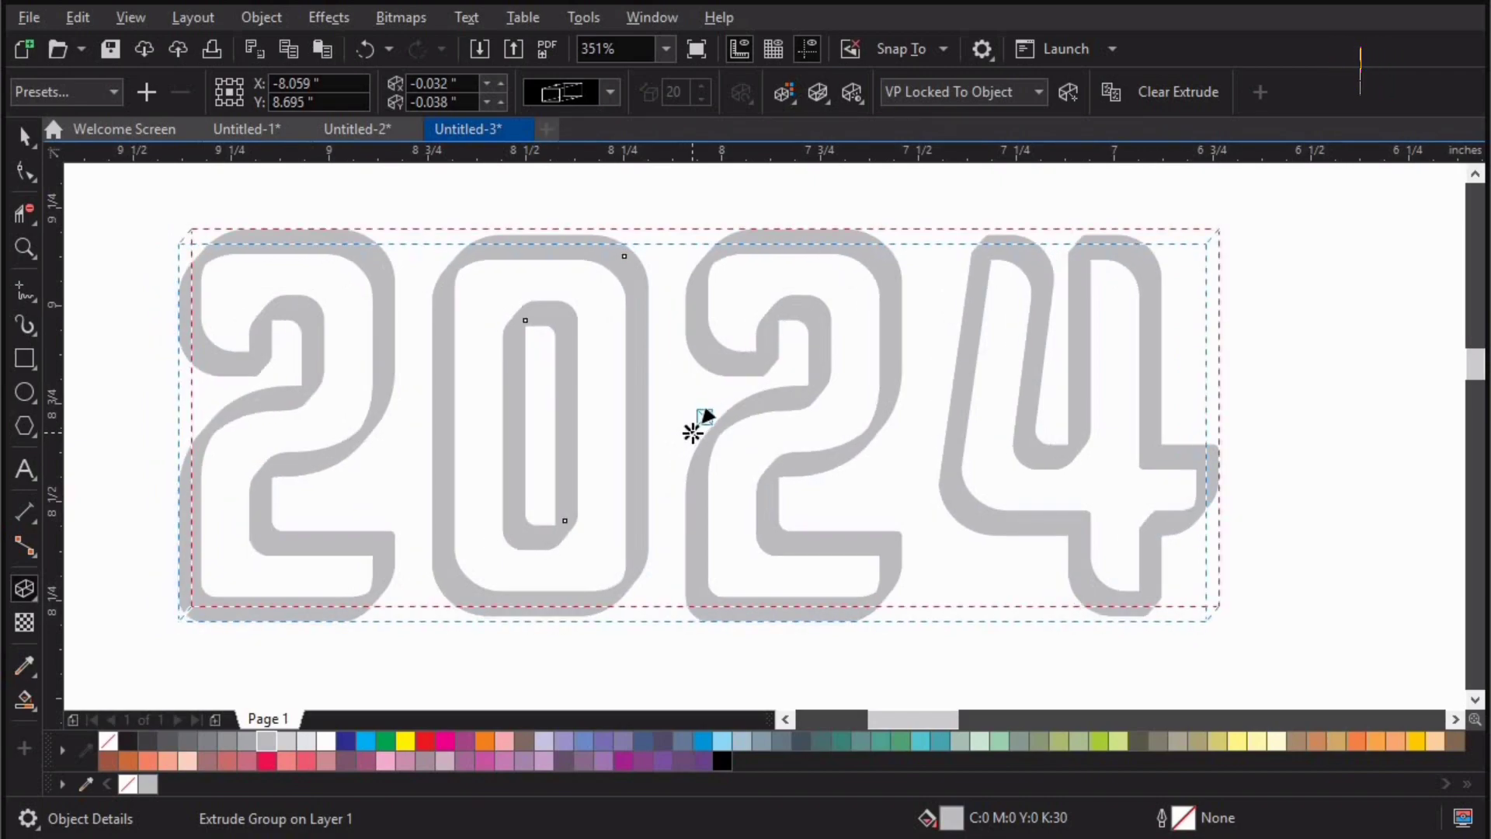
Step: Break the extrude group apart, try moving the front outline off the extrusion, and undo that move
key("space")
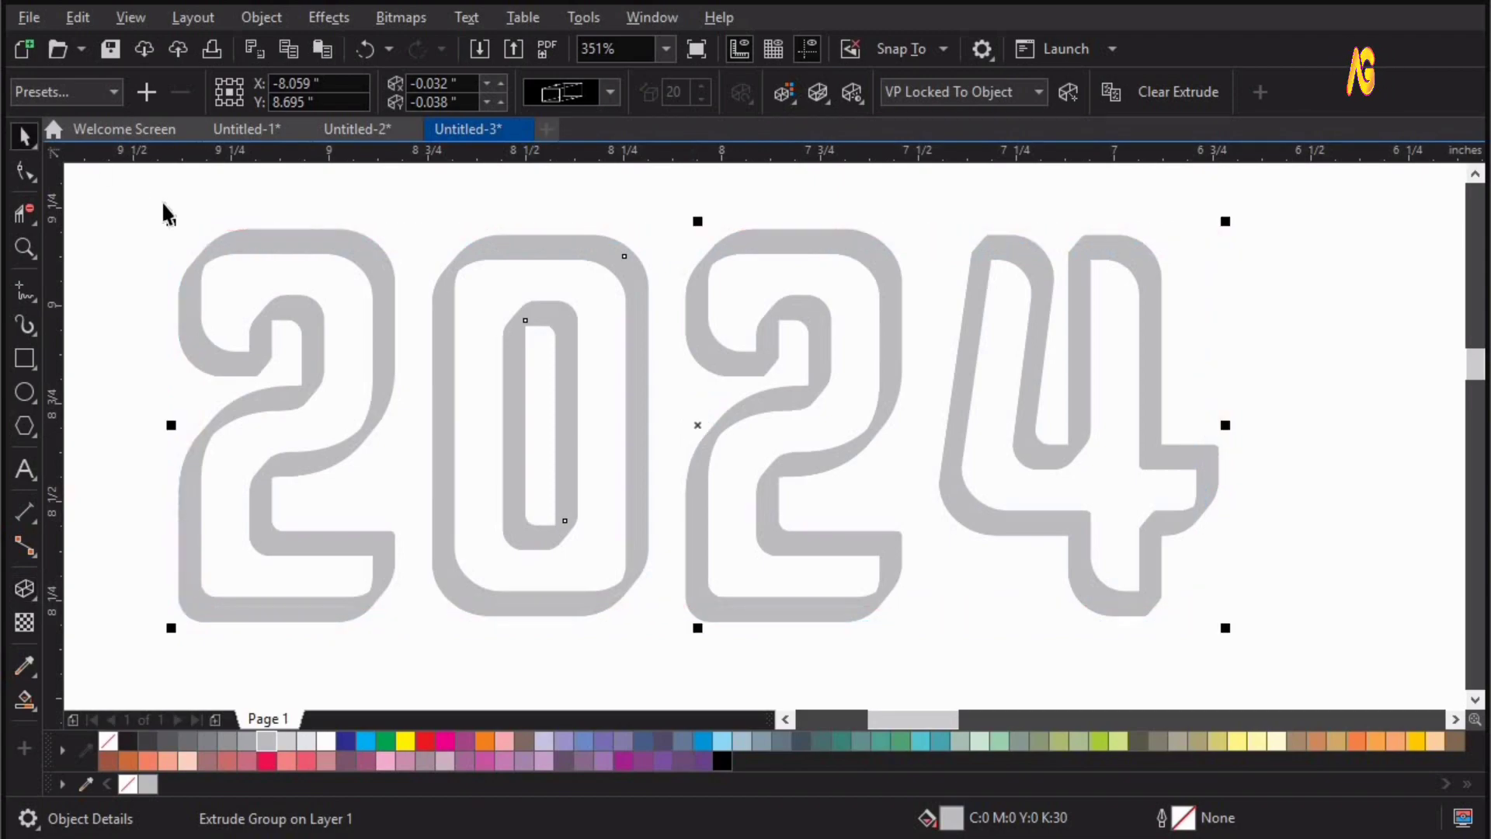
left_click_drag(130, 178, 1355, 654)
left_click_drag(1426, 703, 1427, 706)
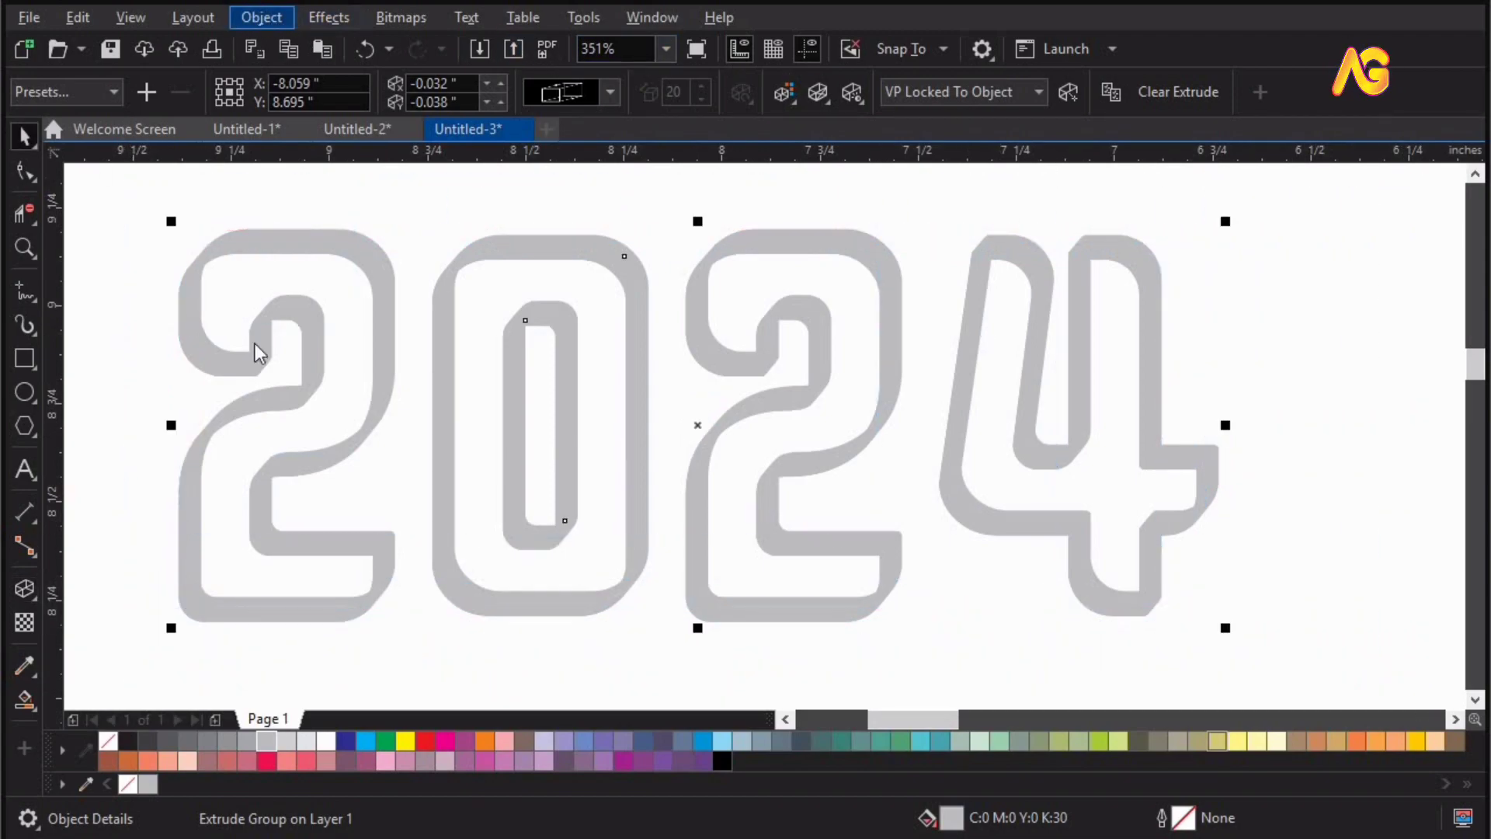
left_click(330, 556)
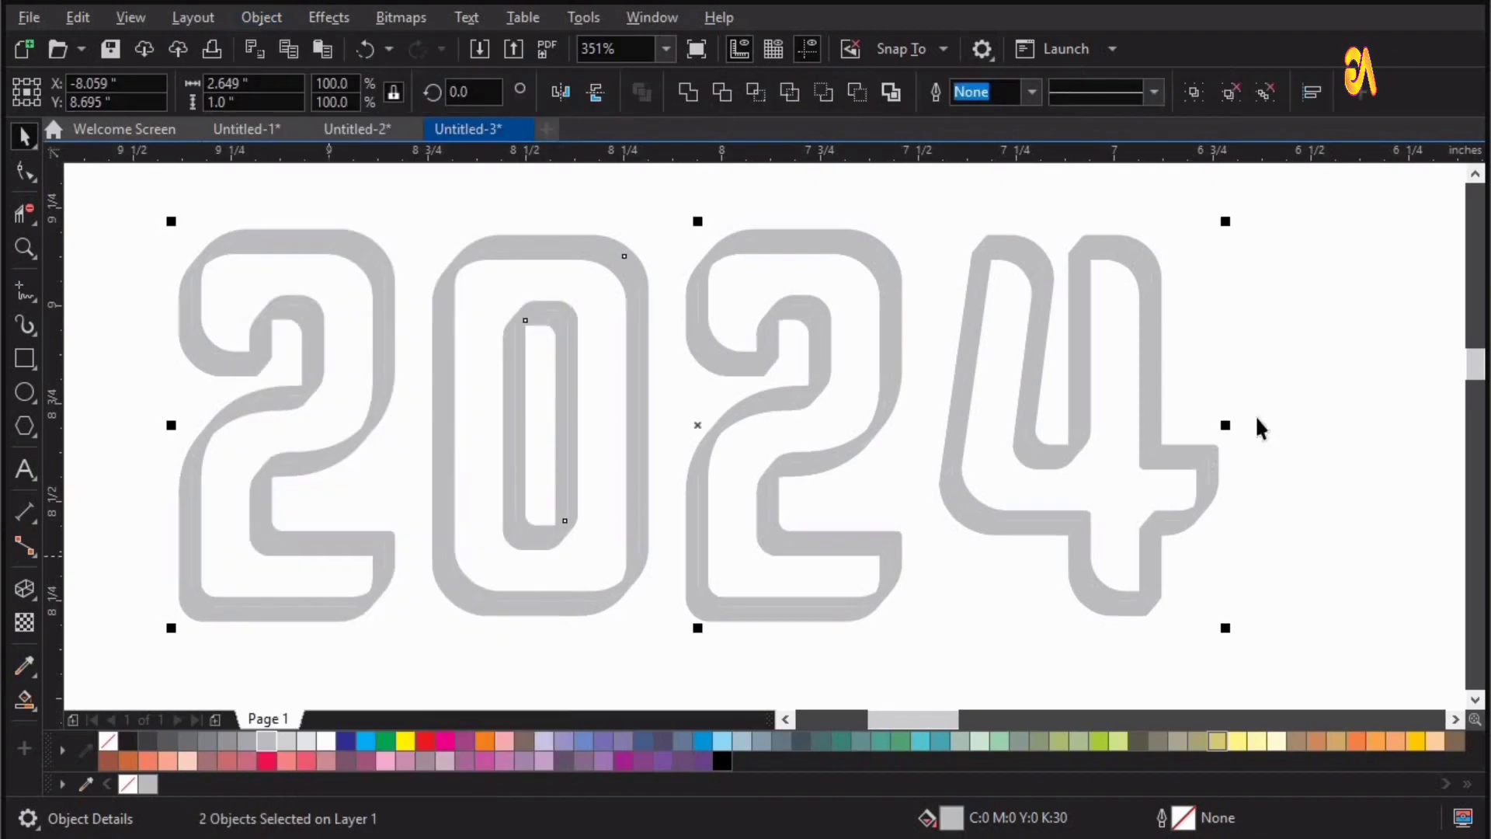
key("Escape")
left_click_drag(1126, 236, 1211, 204)
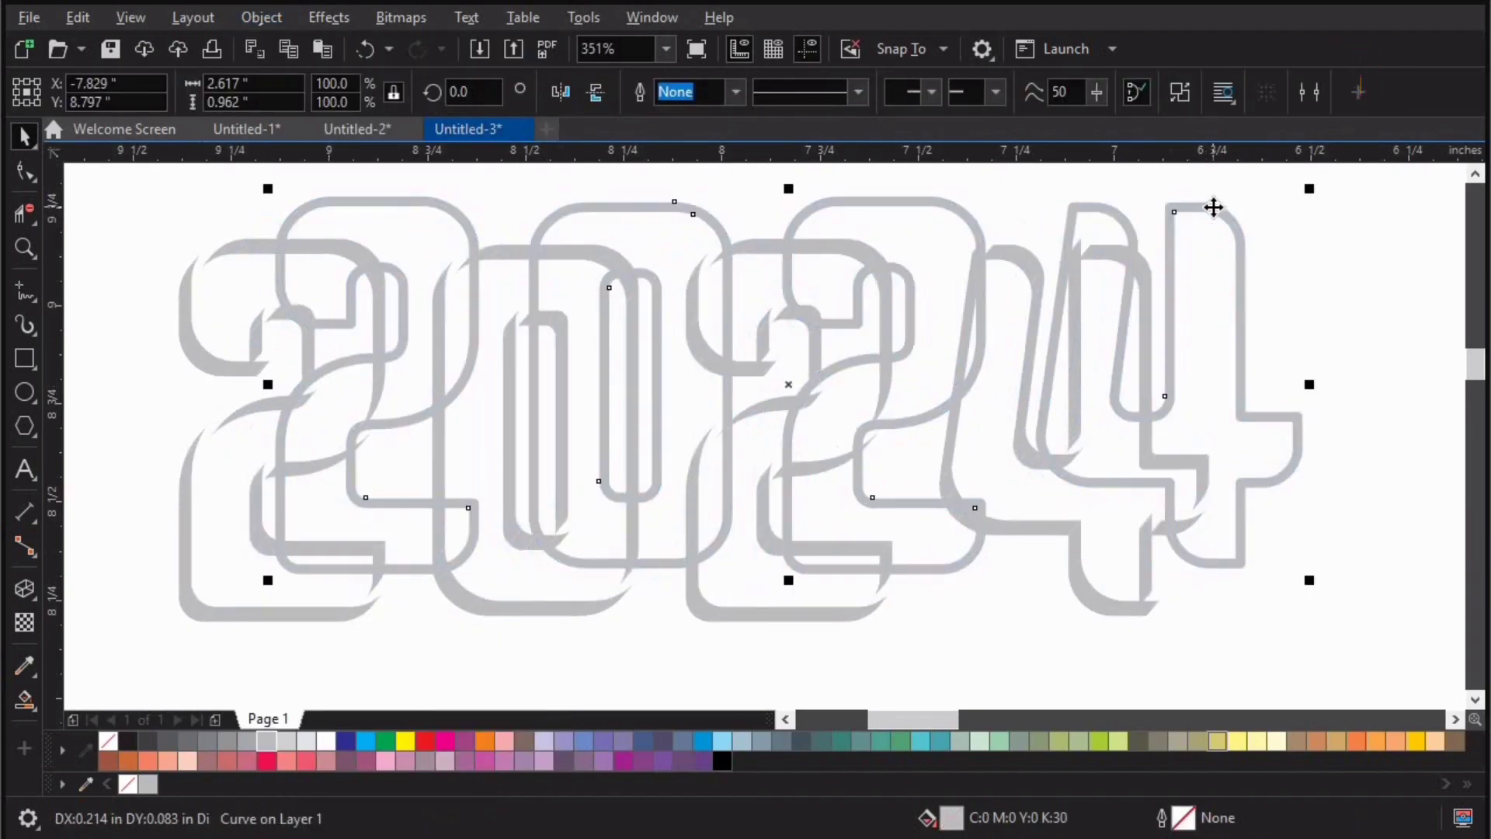
key("ctrl+z")
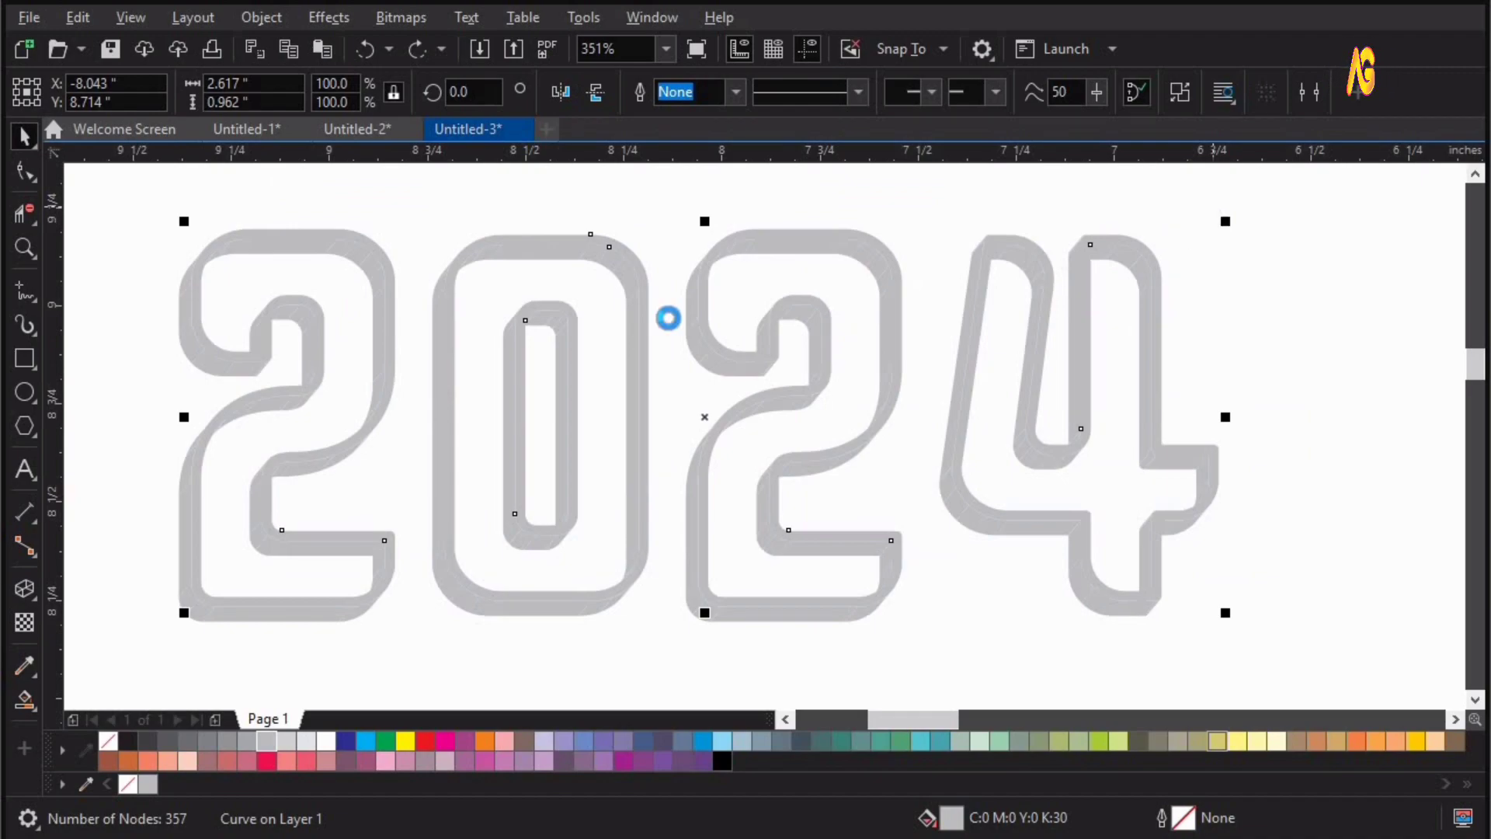
Step: Take the front outline away, ungroup the whole extrusion, and combine its pieces into one curve
key("Delete")
left_click_drag(1220, 711, 1316, 630)
left_click(904, 92)
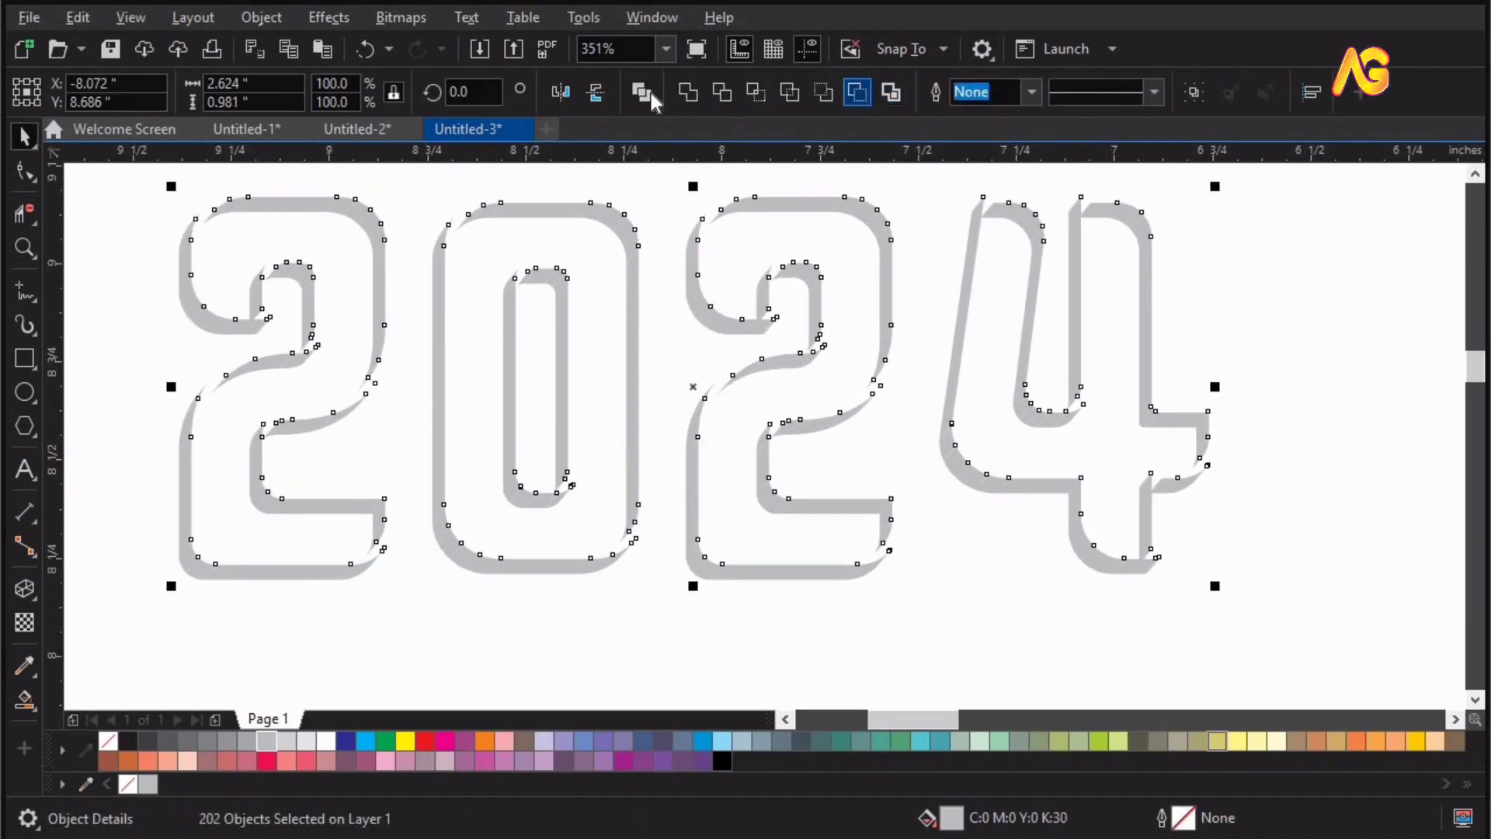
key("ctrl+l")
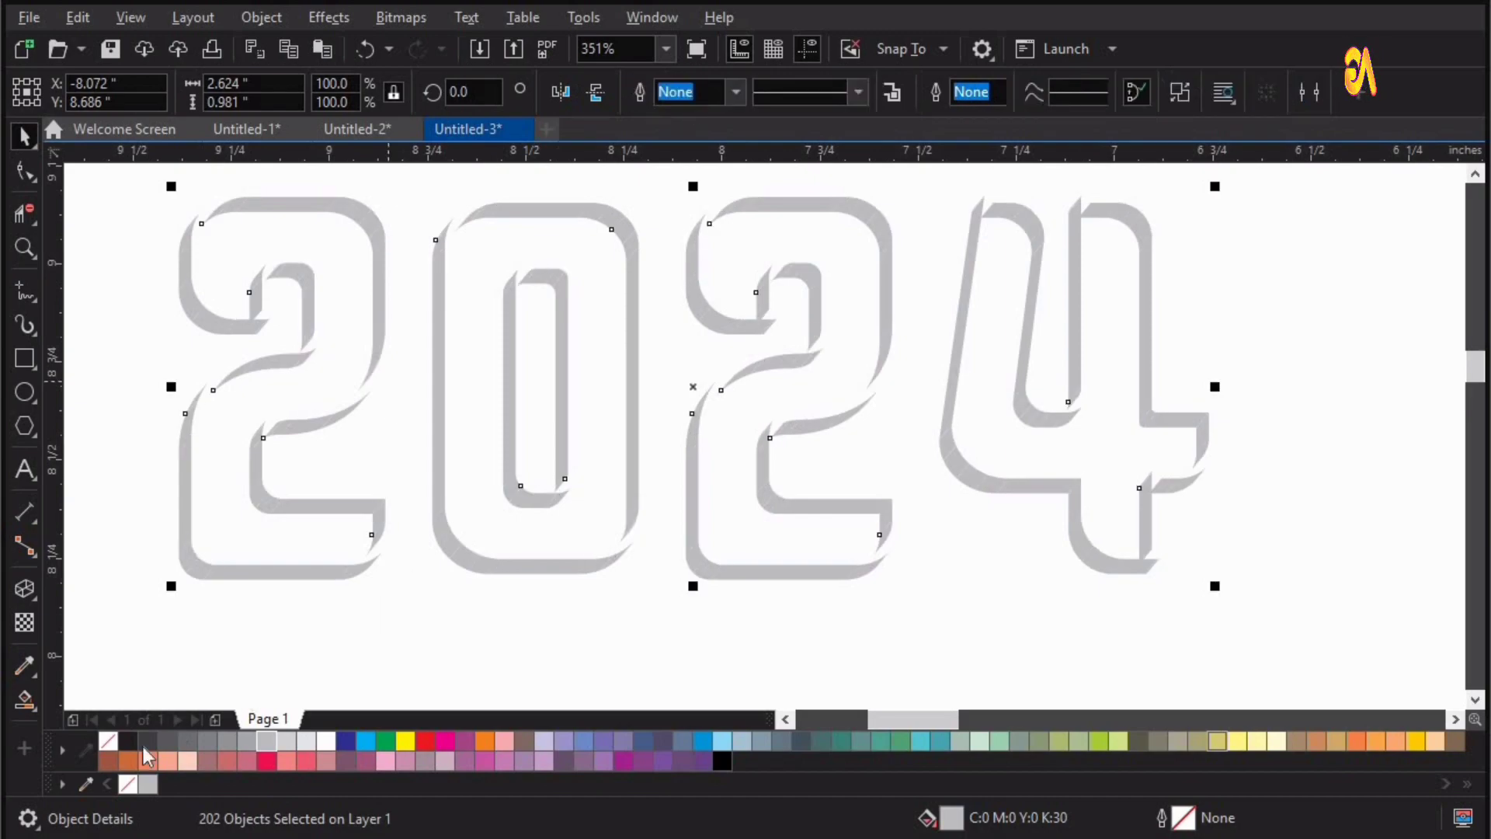
Step: Fill the combined extrusion with dark grey and recolour the restored front outline to 20% black
left_click(128, 741)
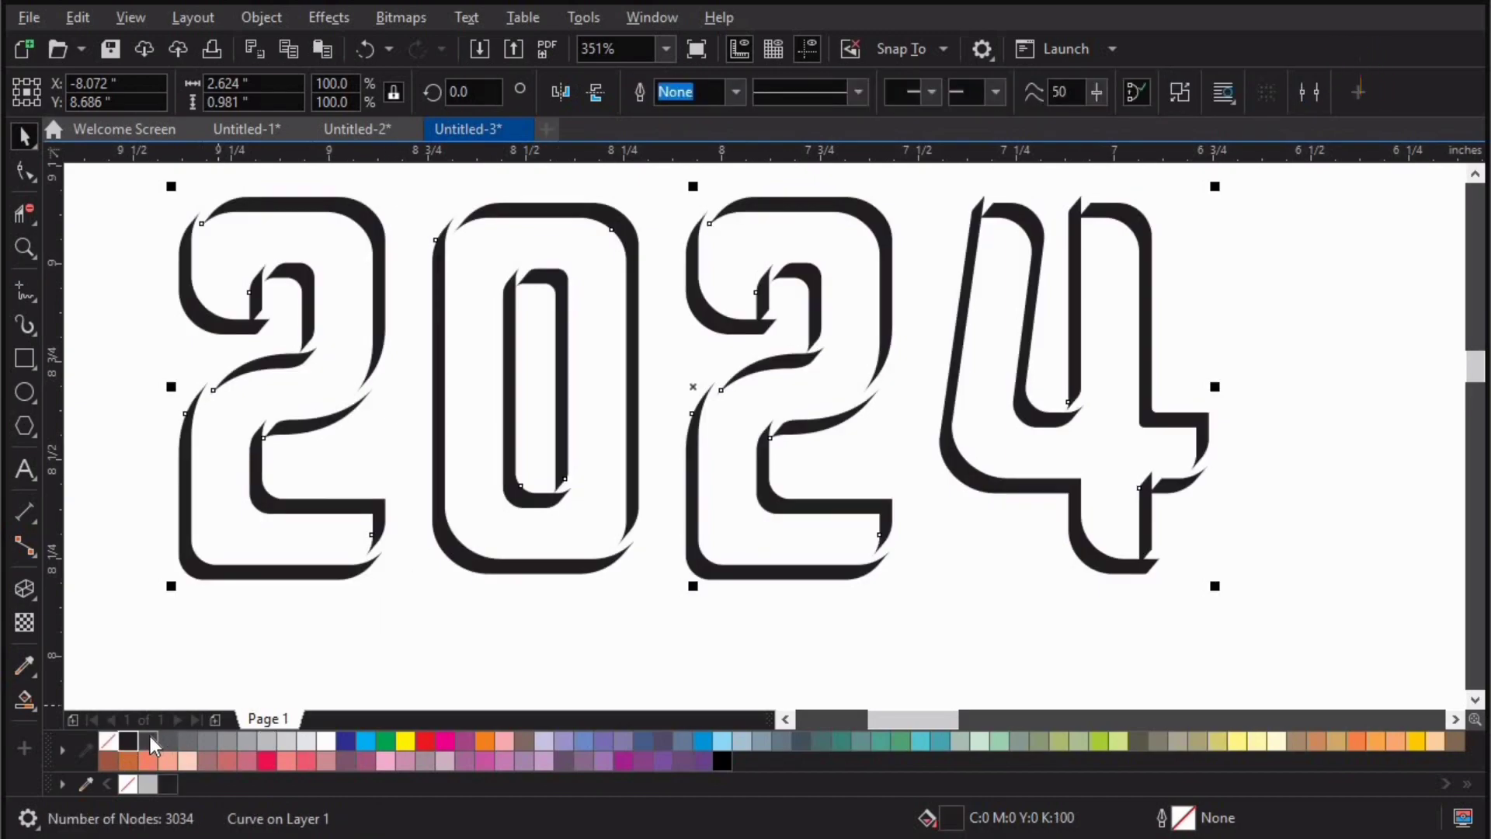
left_click(383, 628)
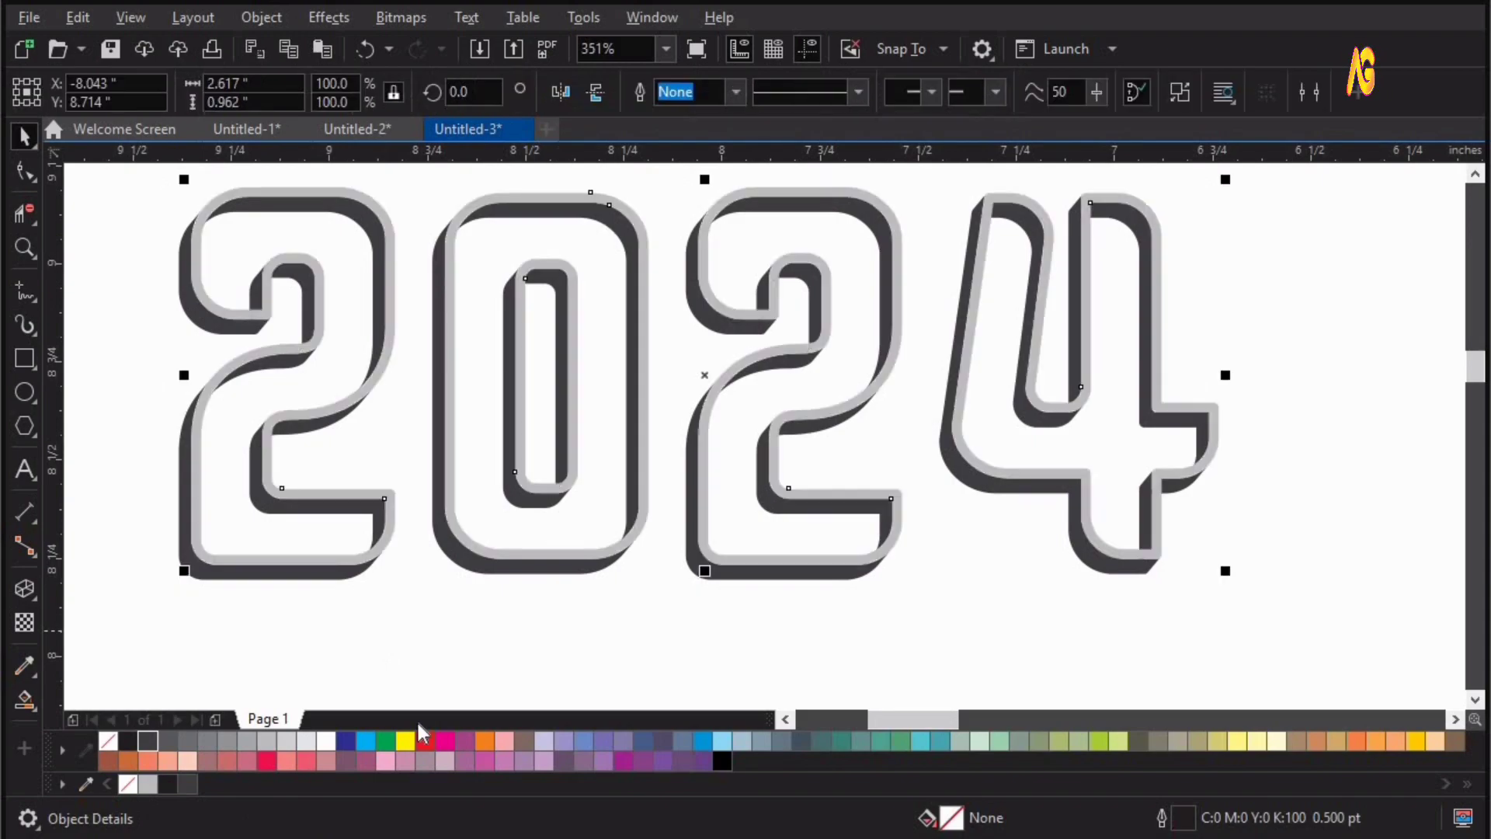
left_click(283, 744)
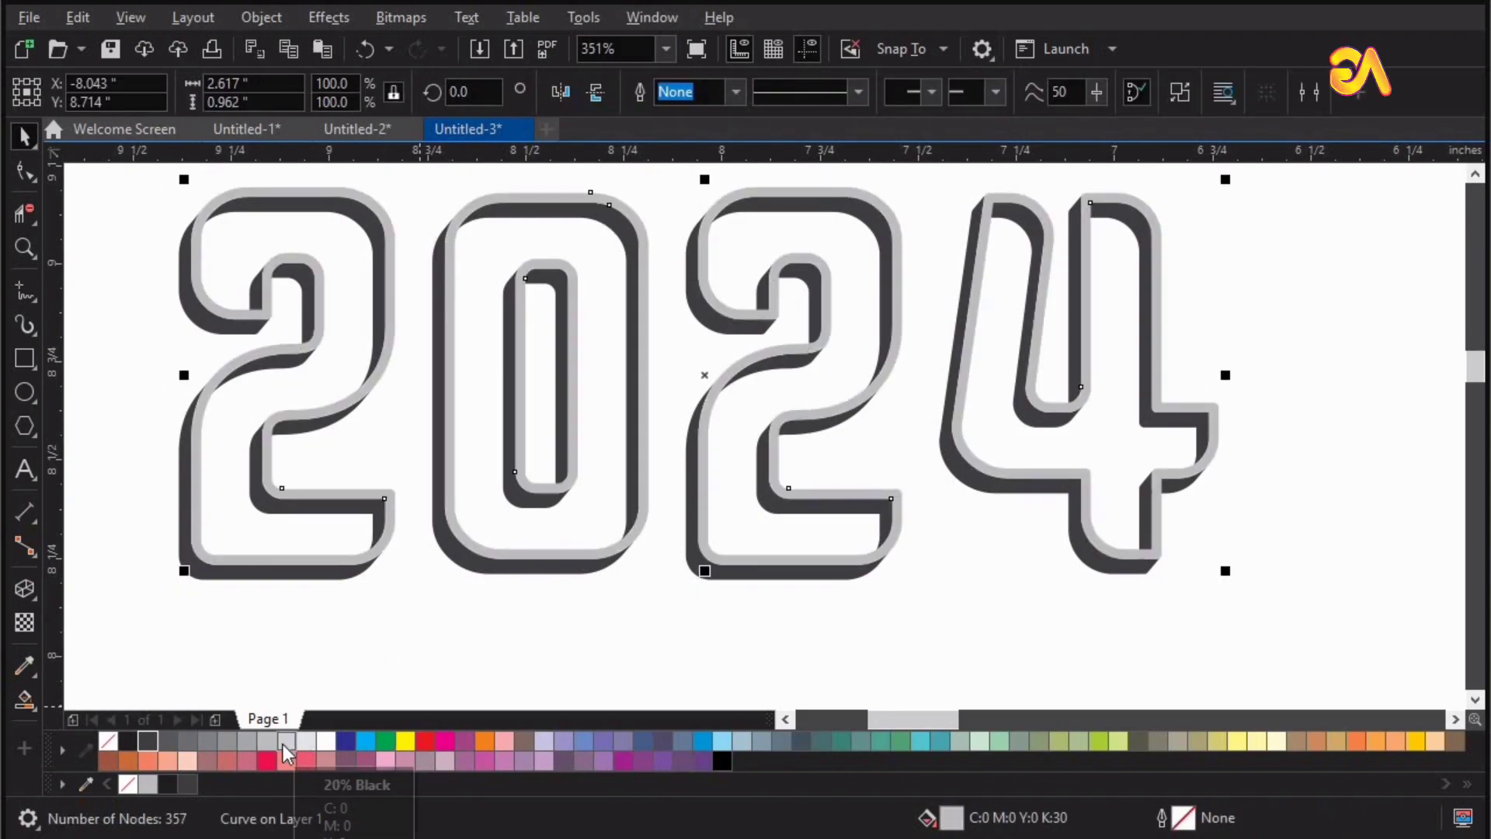
left_click(472, 645)
Step: Import the image 865716 and place it over the black 4 at about 1.234 by 0.771 inches
key("F4")
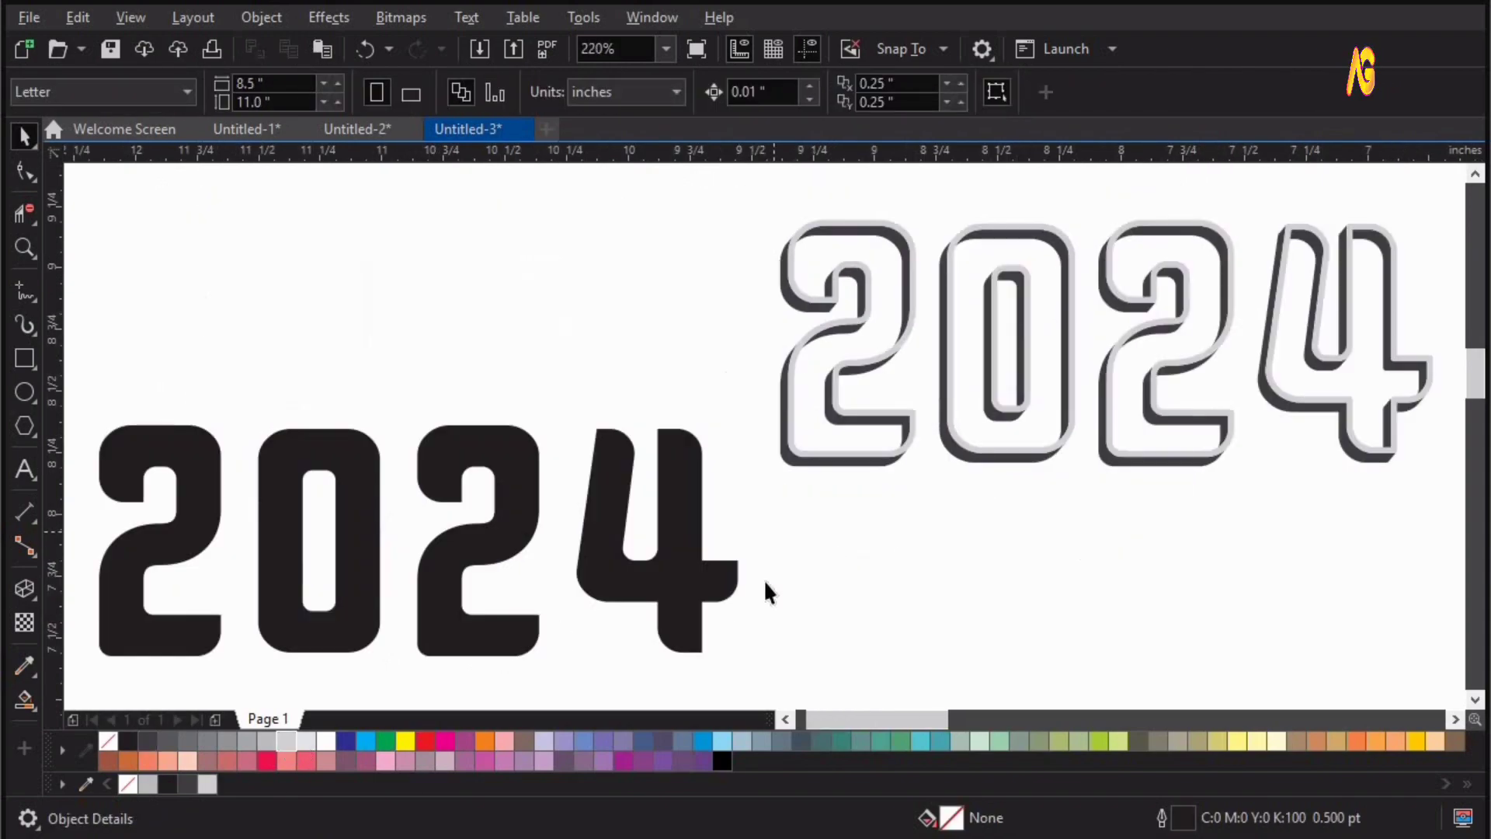
left_click(705, 590)
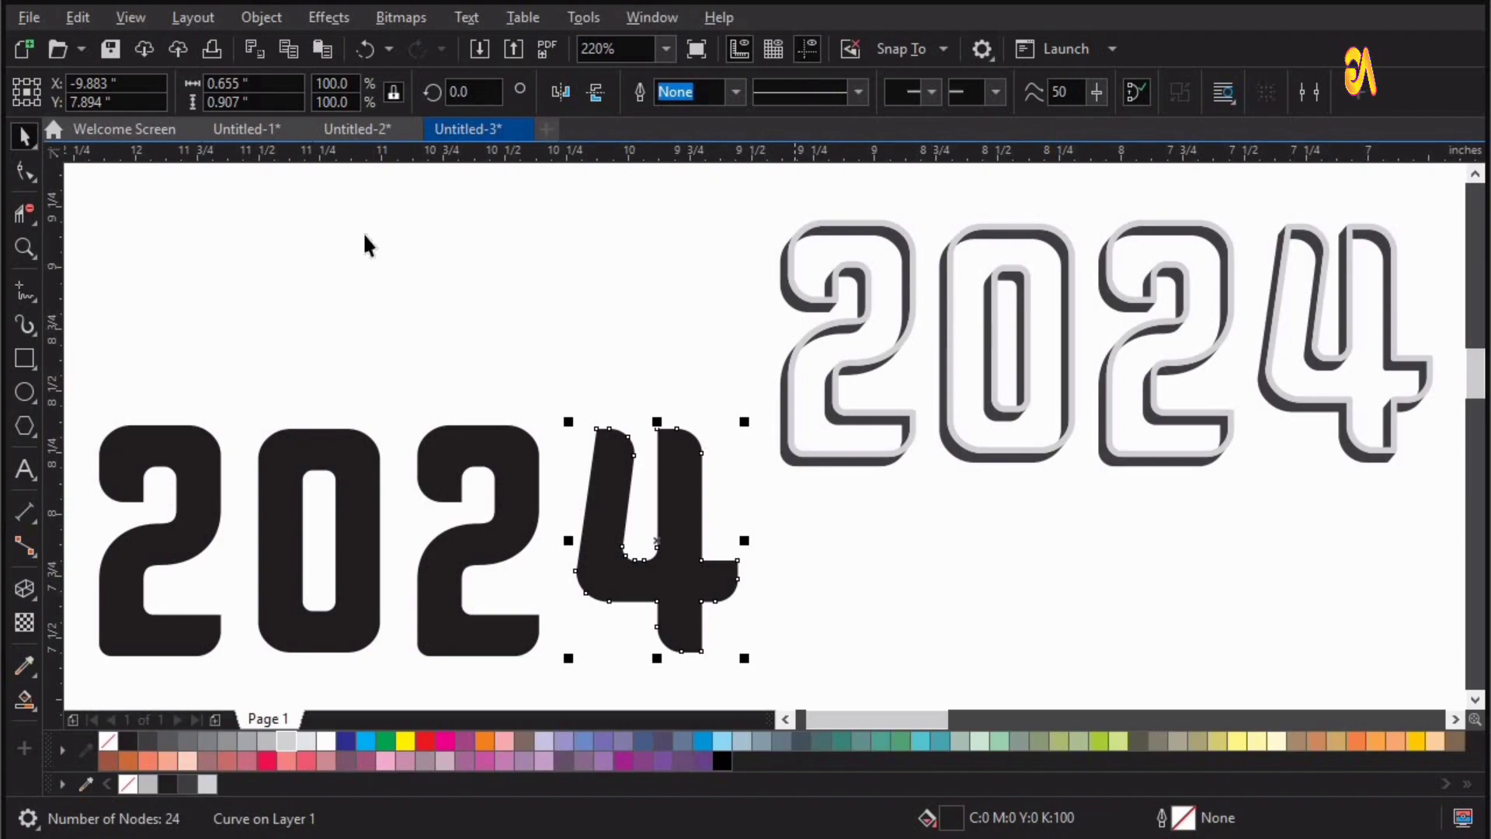
left_click(29, 17)
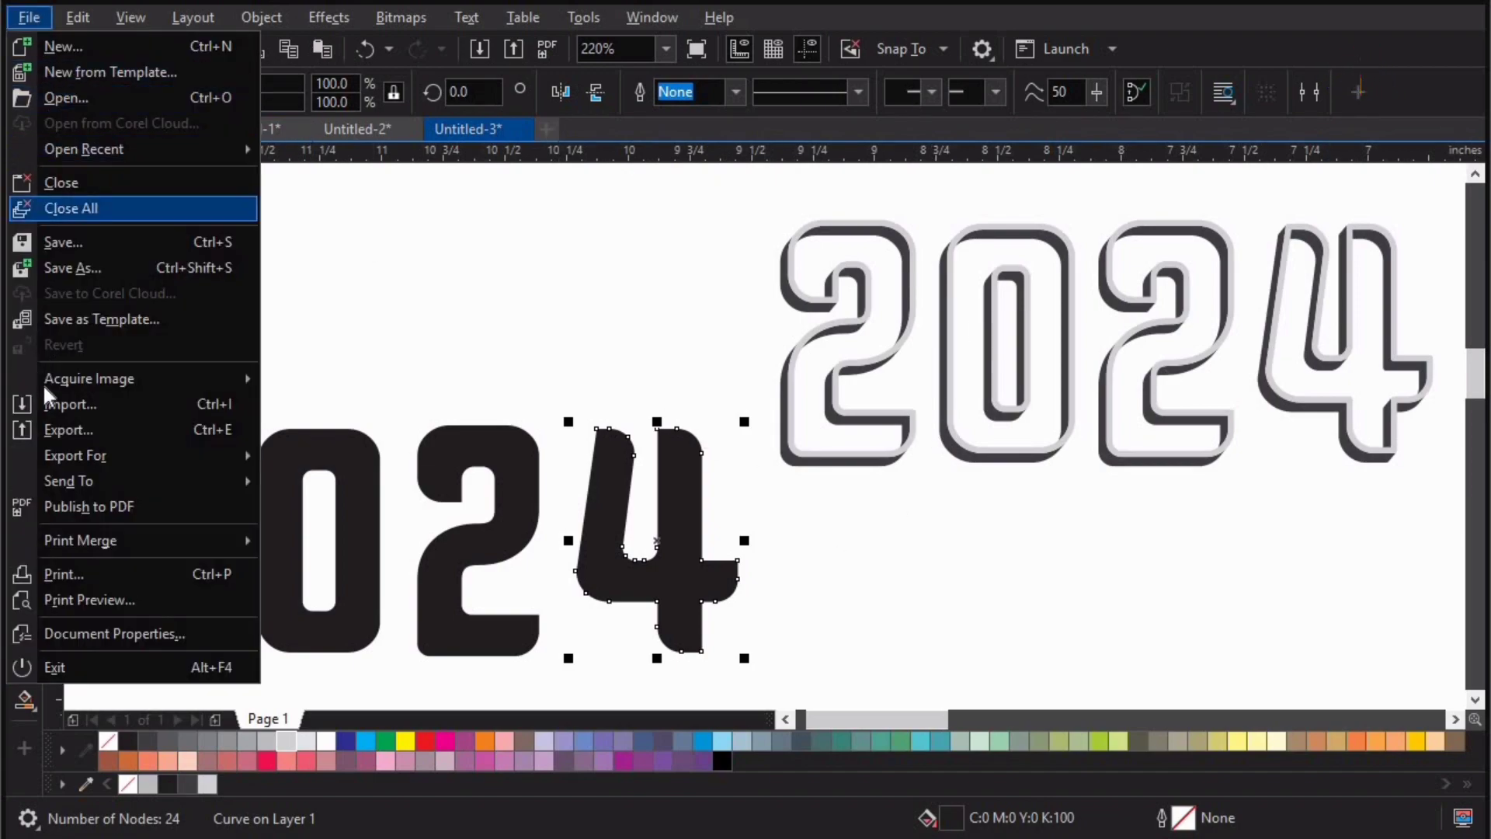
left_click(59, 404)
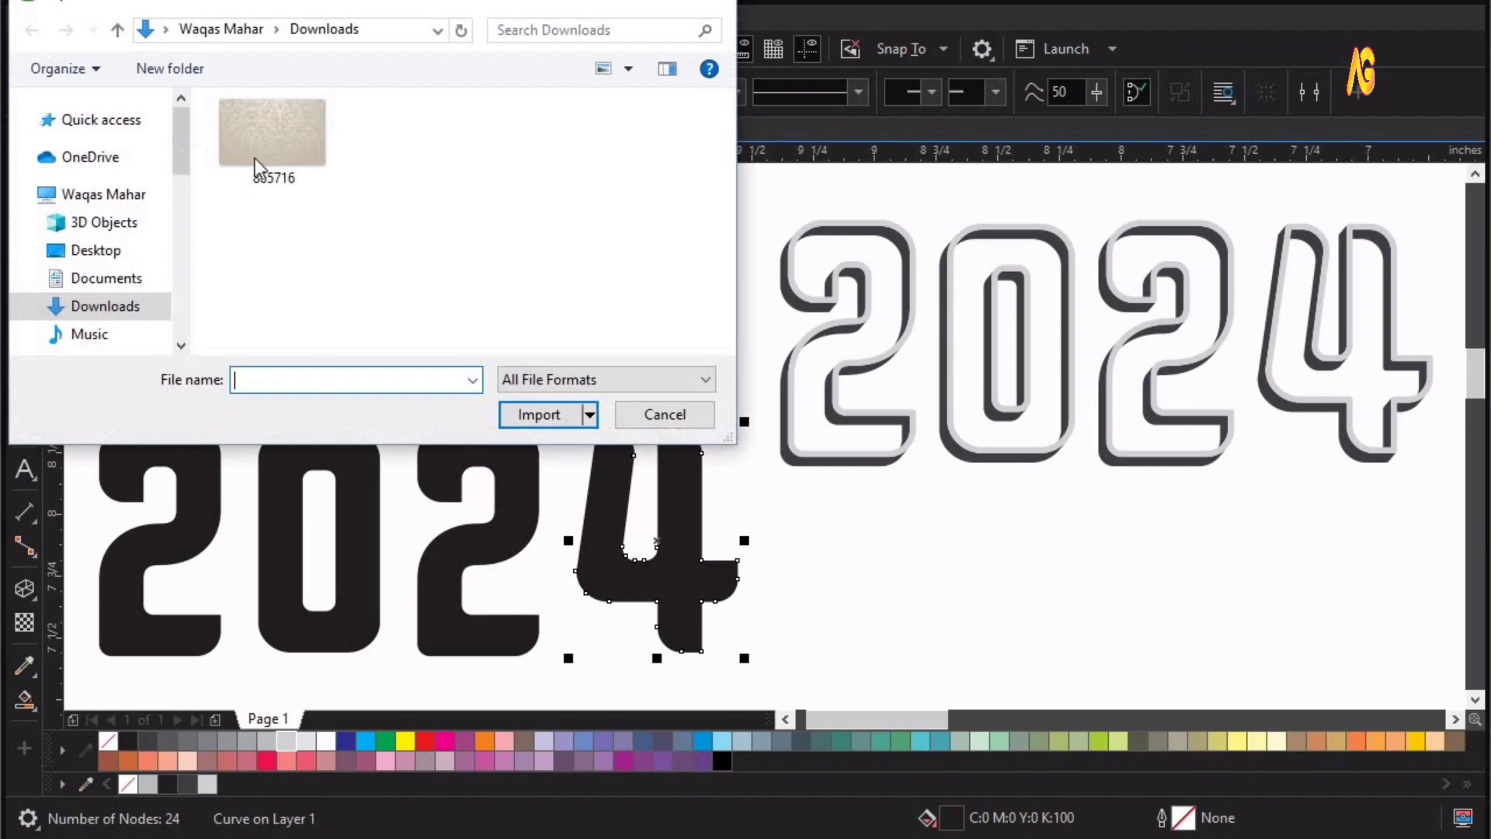
left_click(274, 142)
left_click(528, 412)
left_click_drag(337, 205, 640, 443)
left_click_drag(556, 352, 794, 612)
key("F2")
left_click_drag(294, 296, 1182, 767)
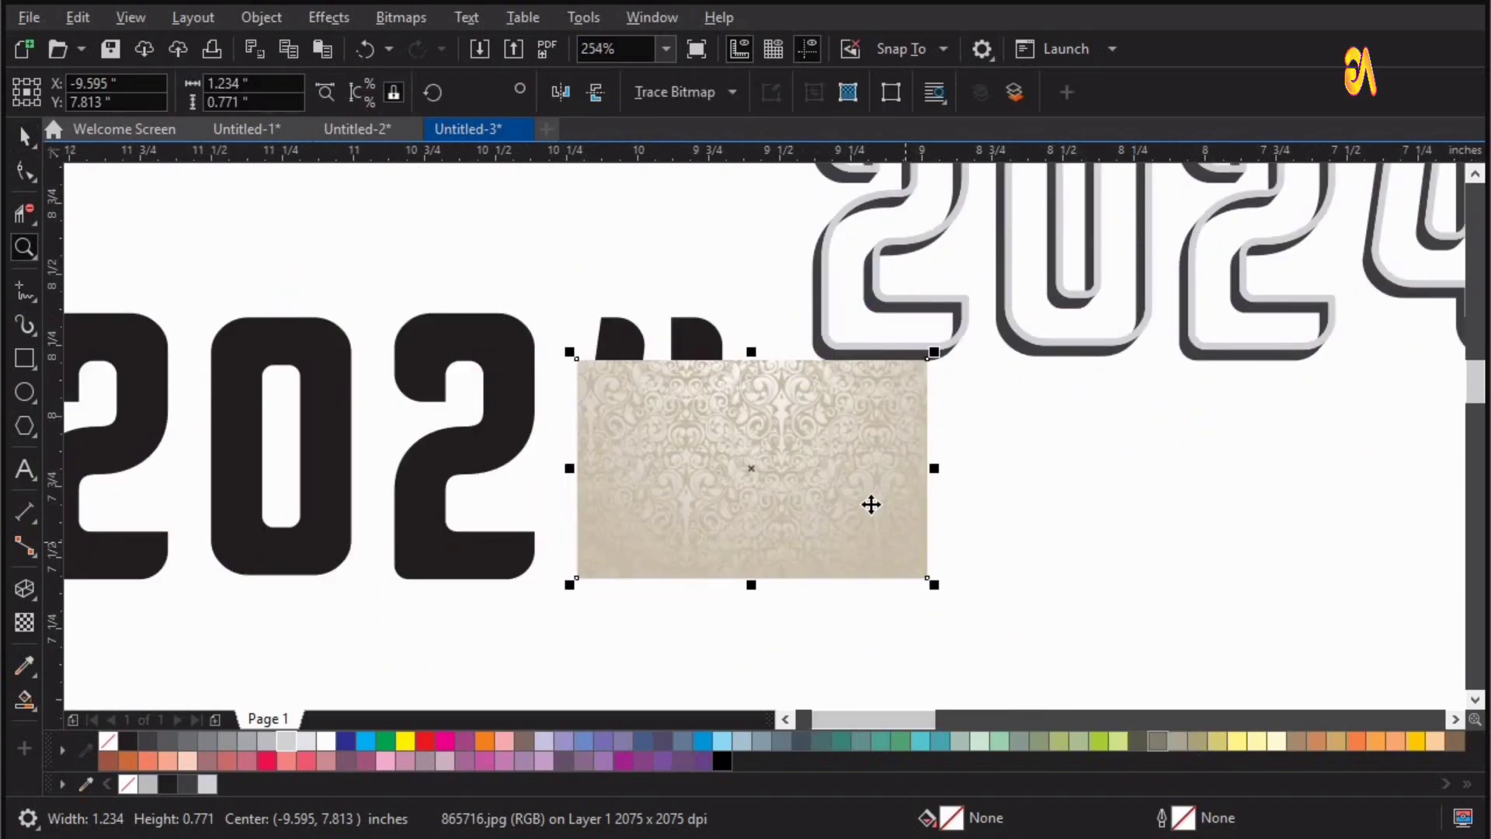
Step: Move the imported image slightly up and rotate it to 270 degrees so it stands upright
left_click_drag(870, 465, 869, 425)
key("F2")
left_click_drag(1189, 705, 1182, 721)
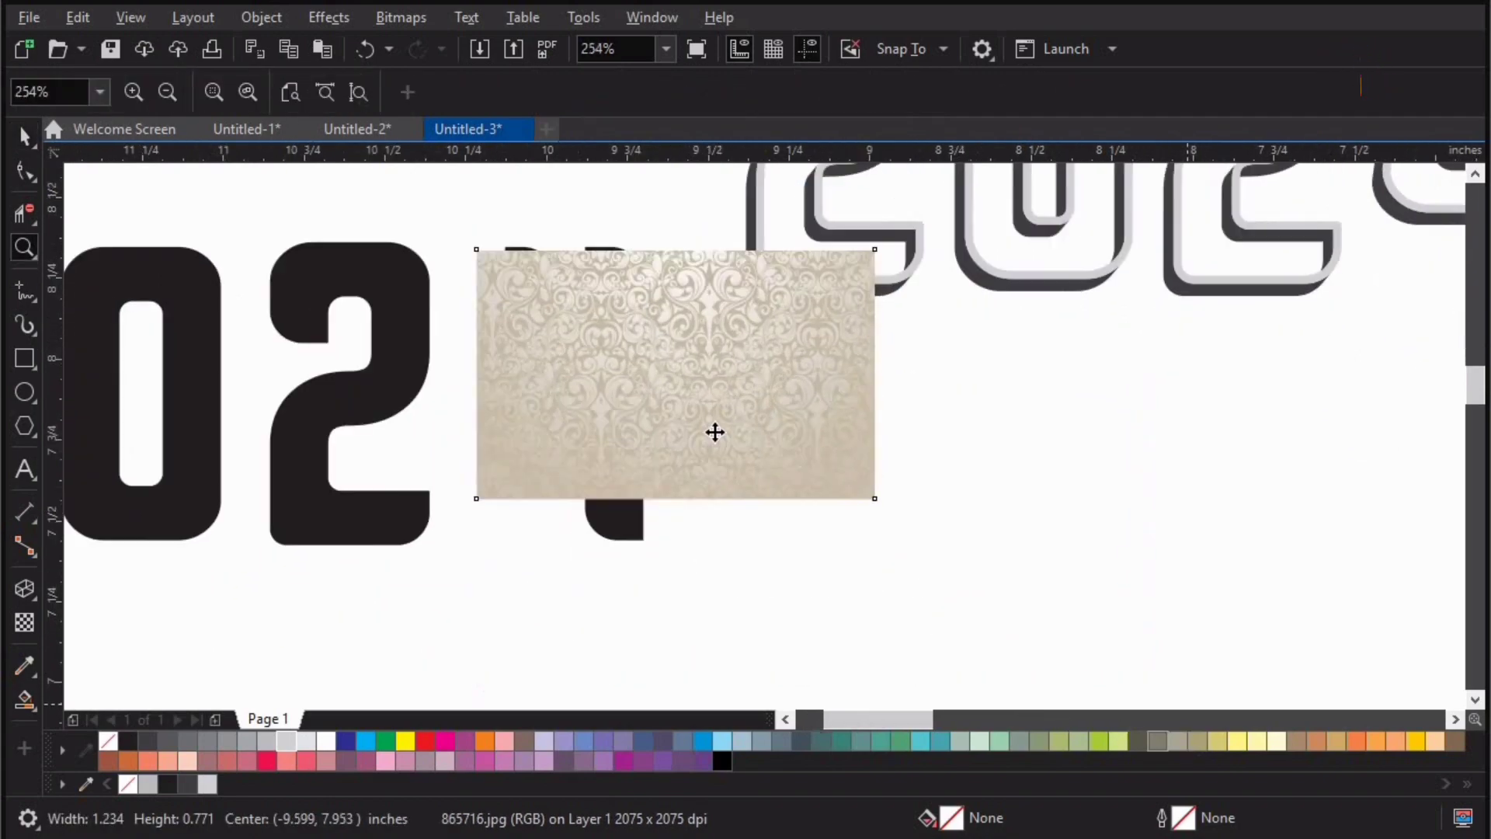
left_click(733, 425)
left_click_drag(646, 565, 569, 556)
key("F2")
left_click_drag(358, 598, 887, 178)
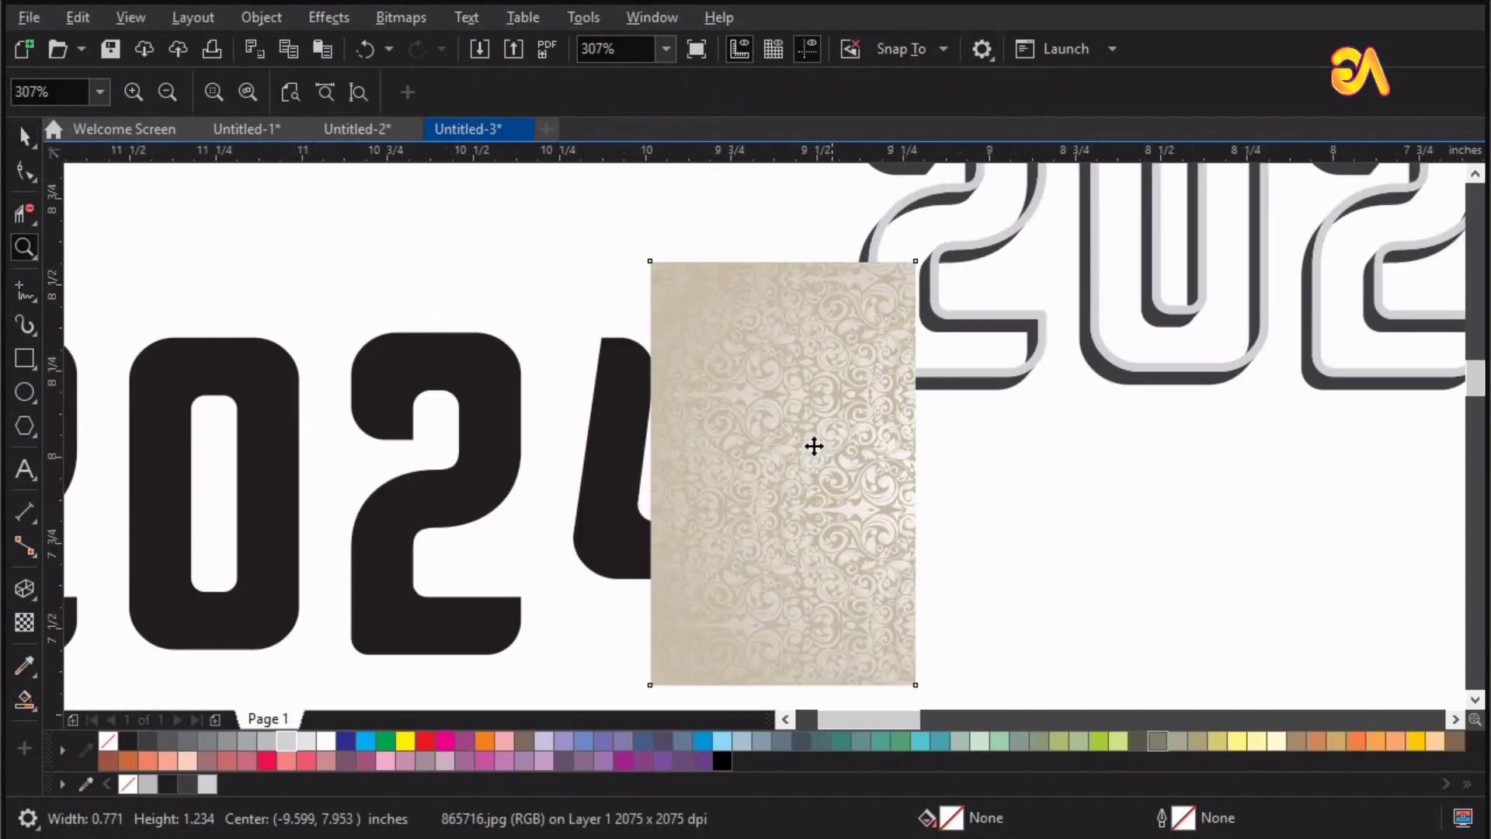
Step: Centre the image on the black 4 and resize it to 0.664 by 0.938 inches to cover the digit
scroll(814, 446, "down", 3)
key("F8")
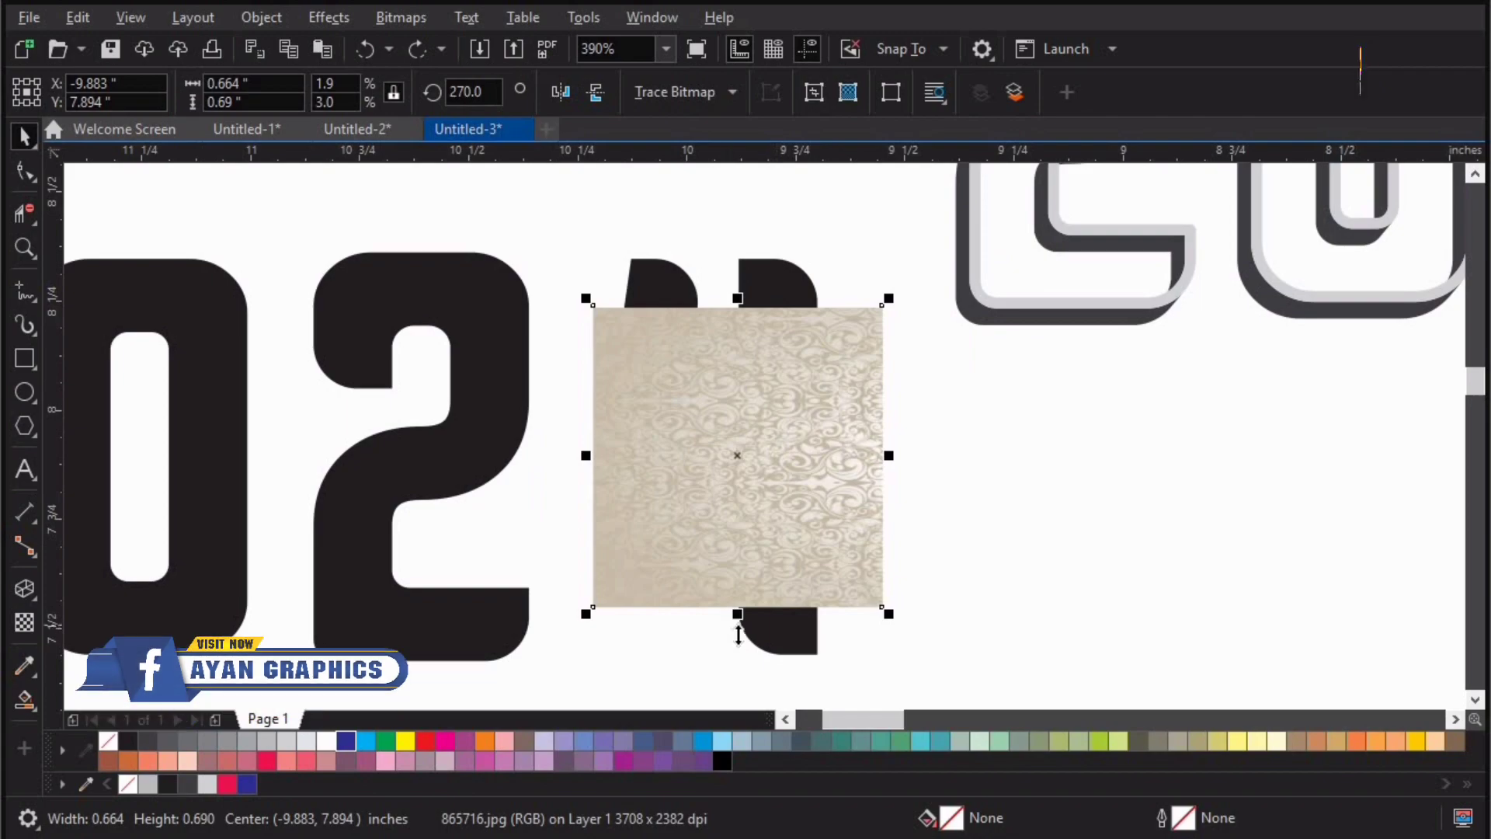
left_click_drag(739, 636, 746, 675)
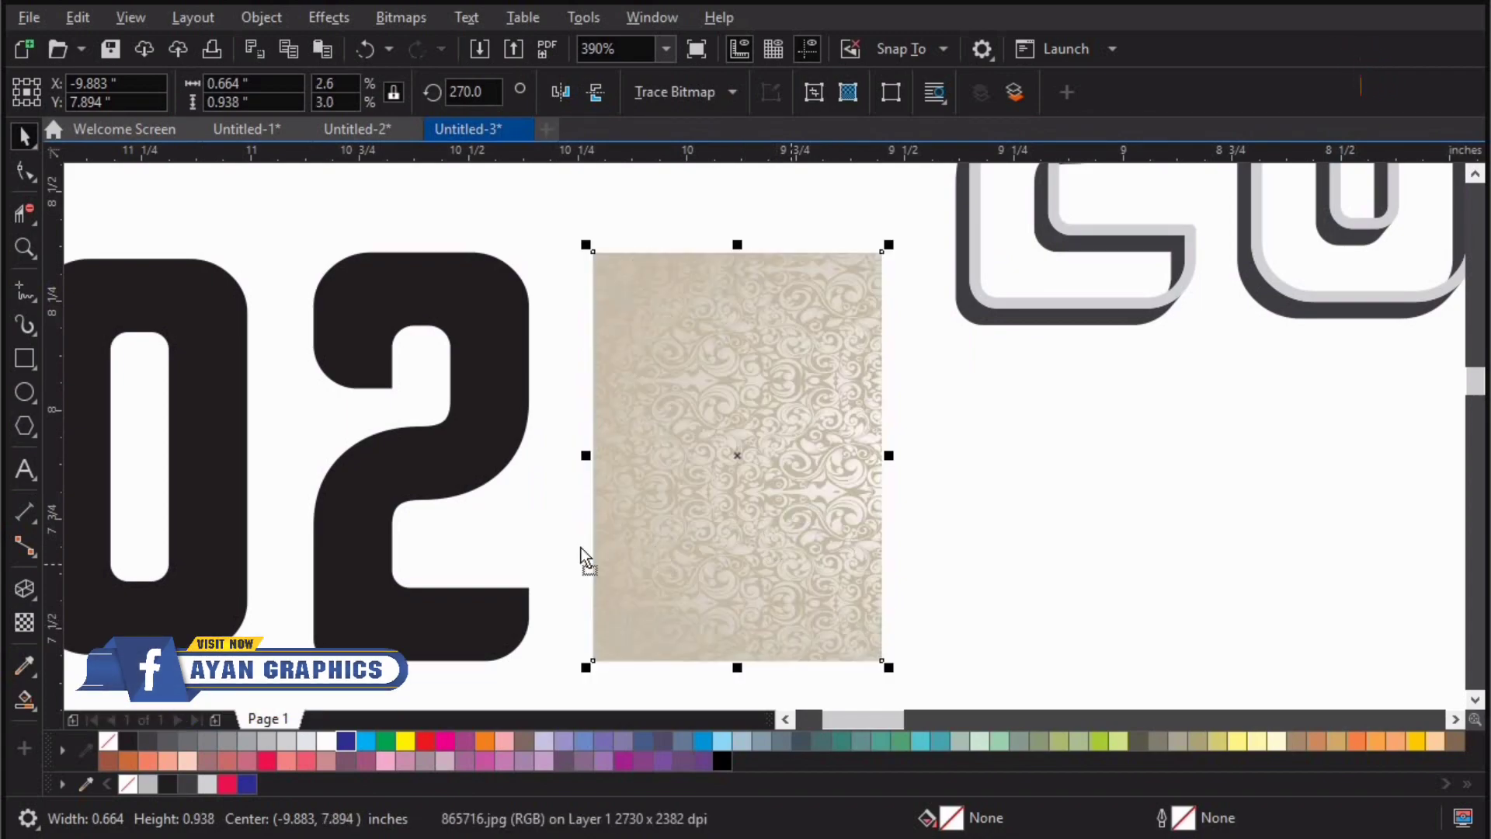
Step: Duplicate the textured image three times and place the copies over the other black digits 2, 0 and 2
left_click_drag(797, 546, 575, 547)
scroll(575, 502, "down", 2)
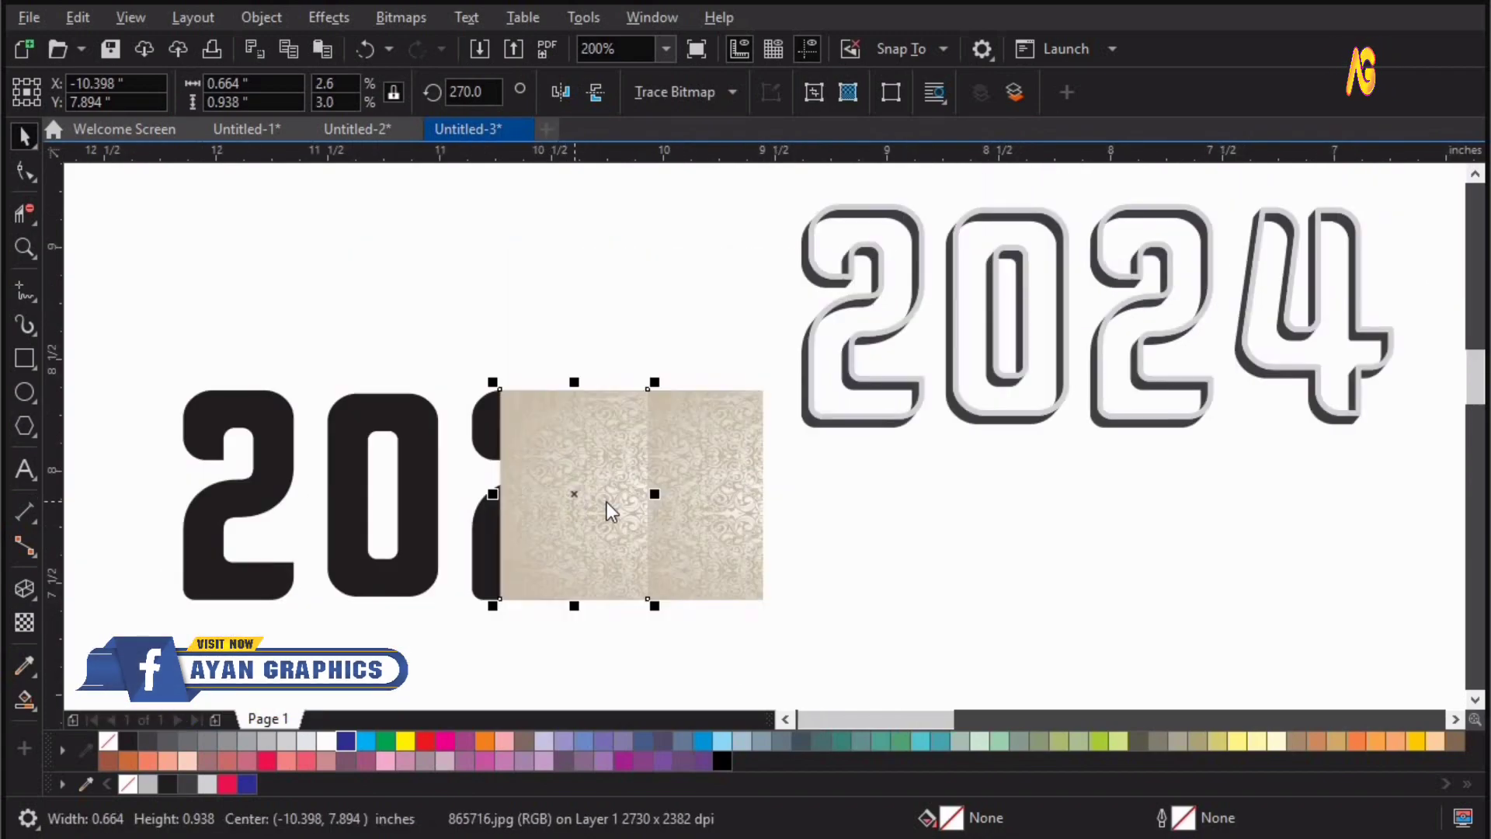
right_click(575, 502)
left_click(625, 424)
right_click(357, 292)
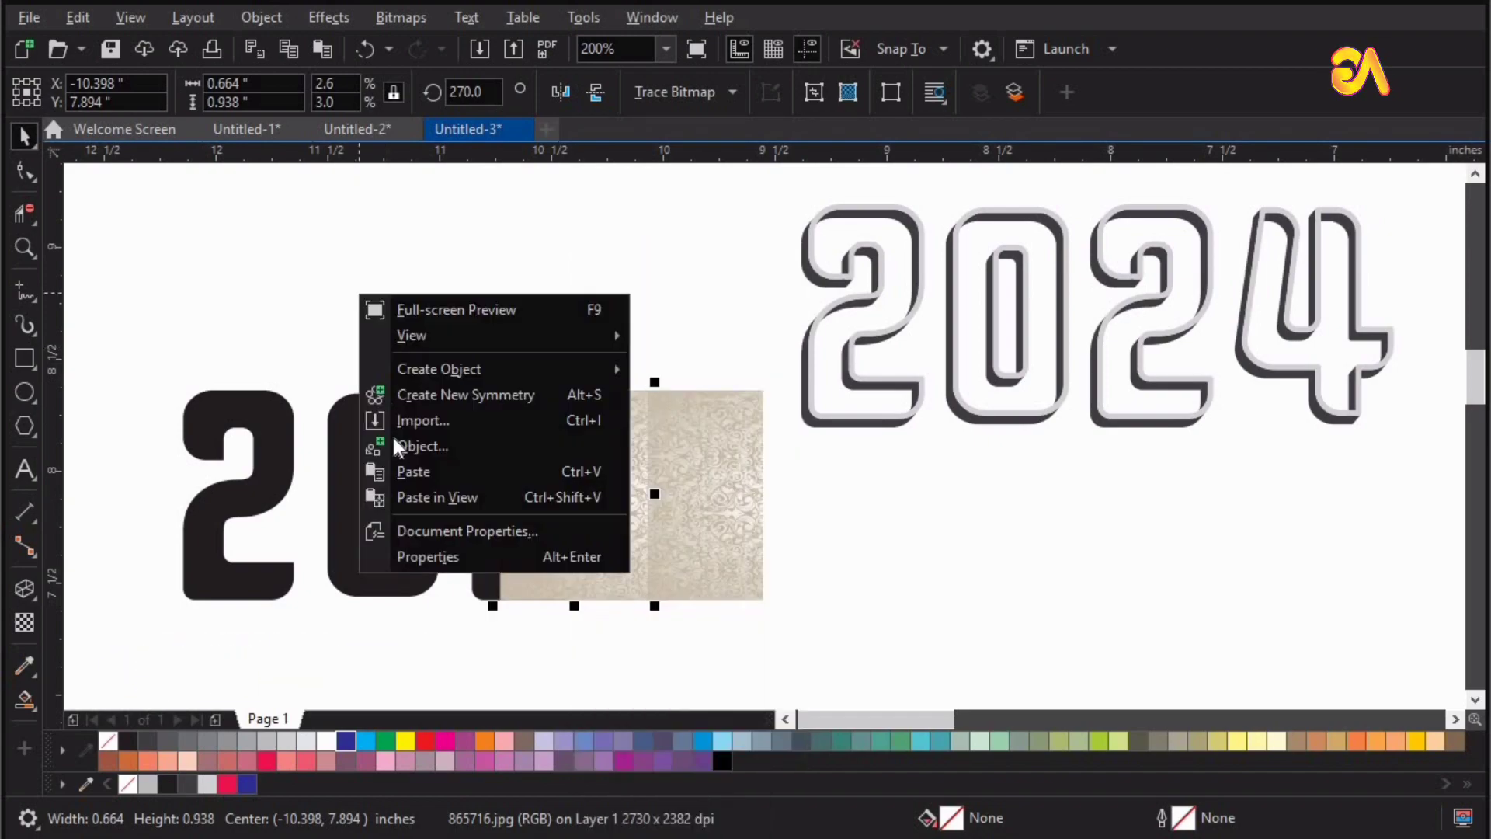
left_click(408, 469)
left_click_drag(505, 496, 275, 492)
Step: Centre each image copy horizontally on its digit, for the second 2, the 0 and the first 2
left_click(561, 461)
left_click(480, 434, "shift")
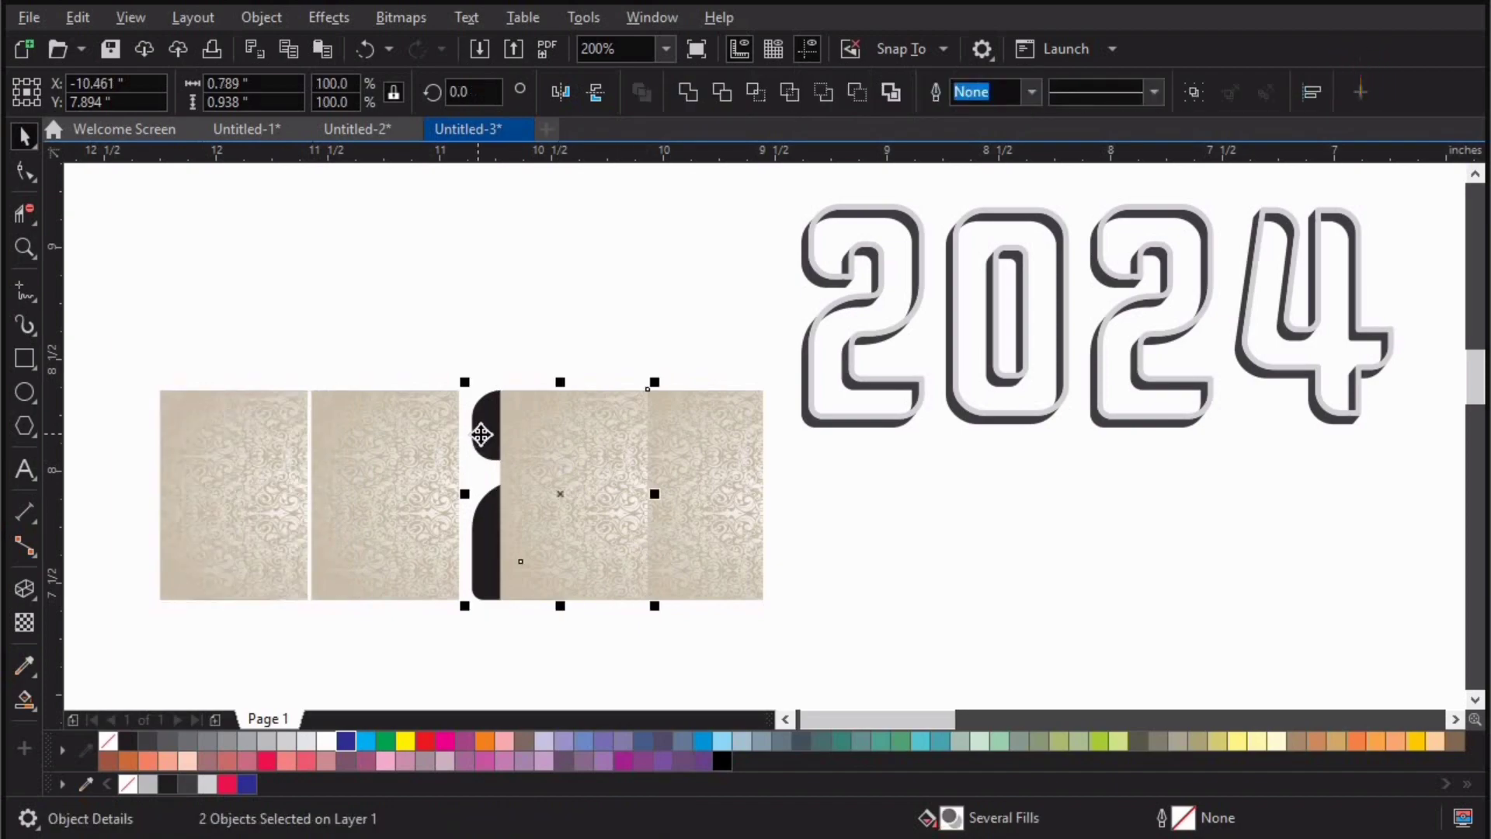
key("c")
key("Escape")
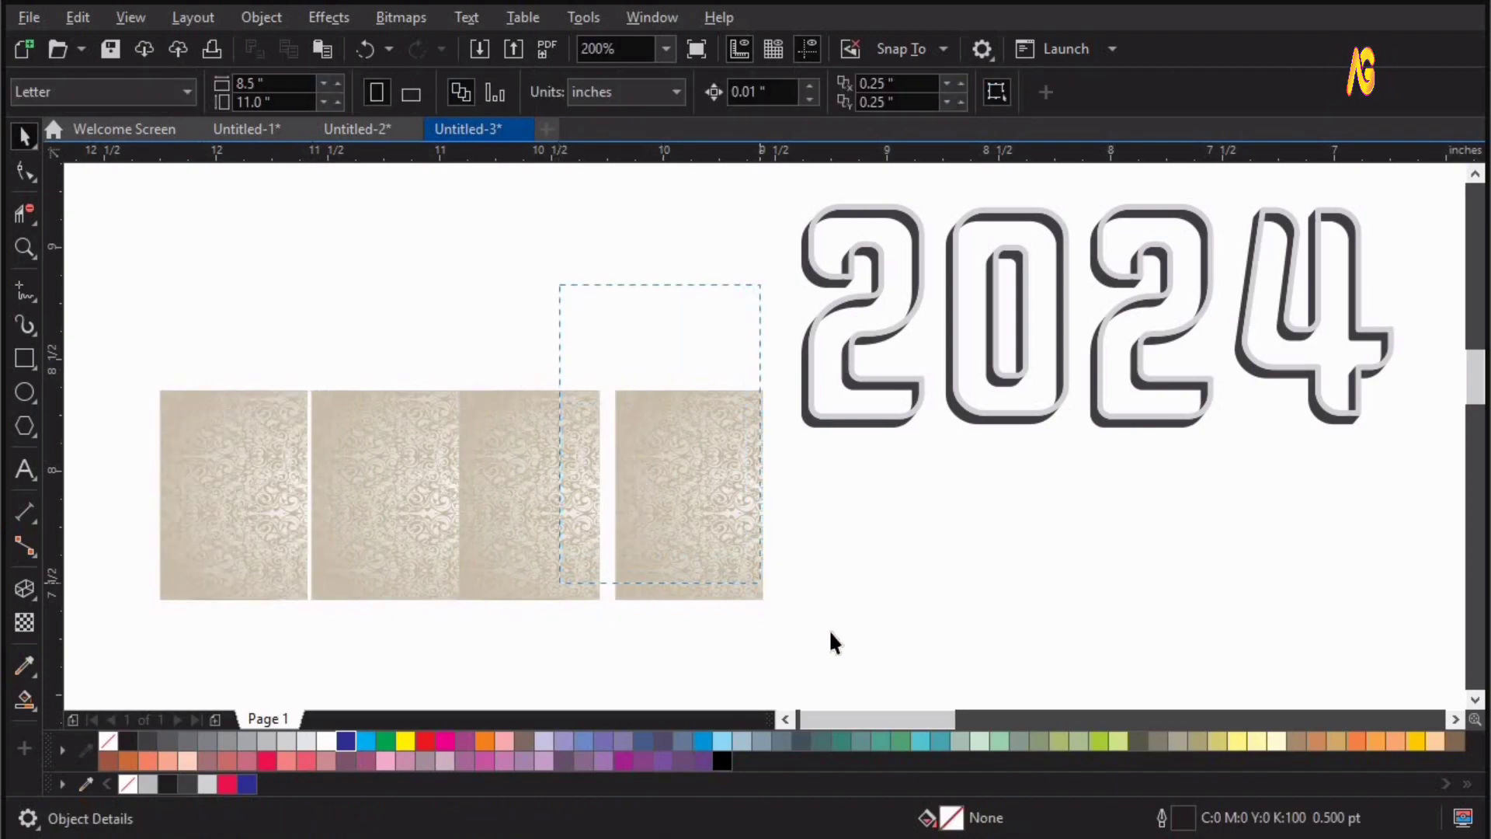
left_click_drag(830, 632, 829, 632)
left_click_drag(451, 254, 648, 645)
left_click_drag(295, 224, 516, 664)
key("Left")
left_click_drag(108, 290, 369, 658)
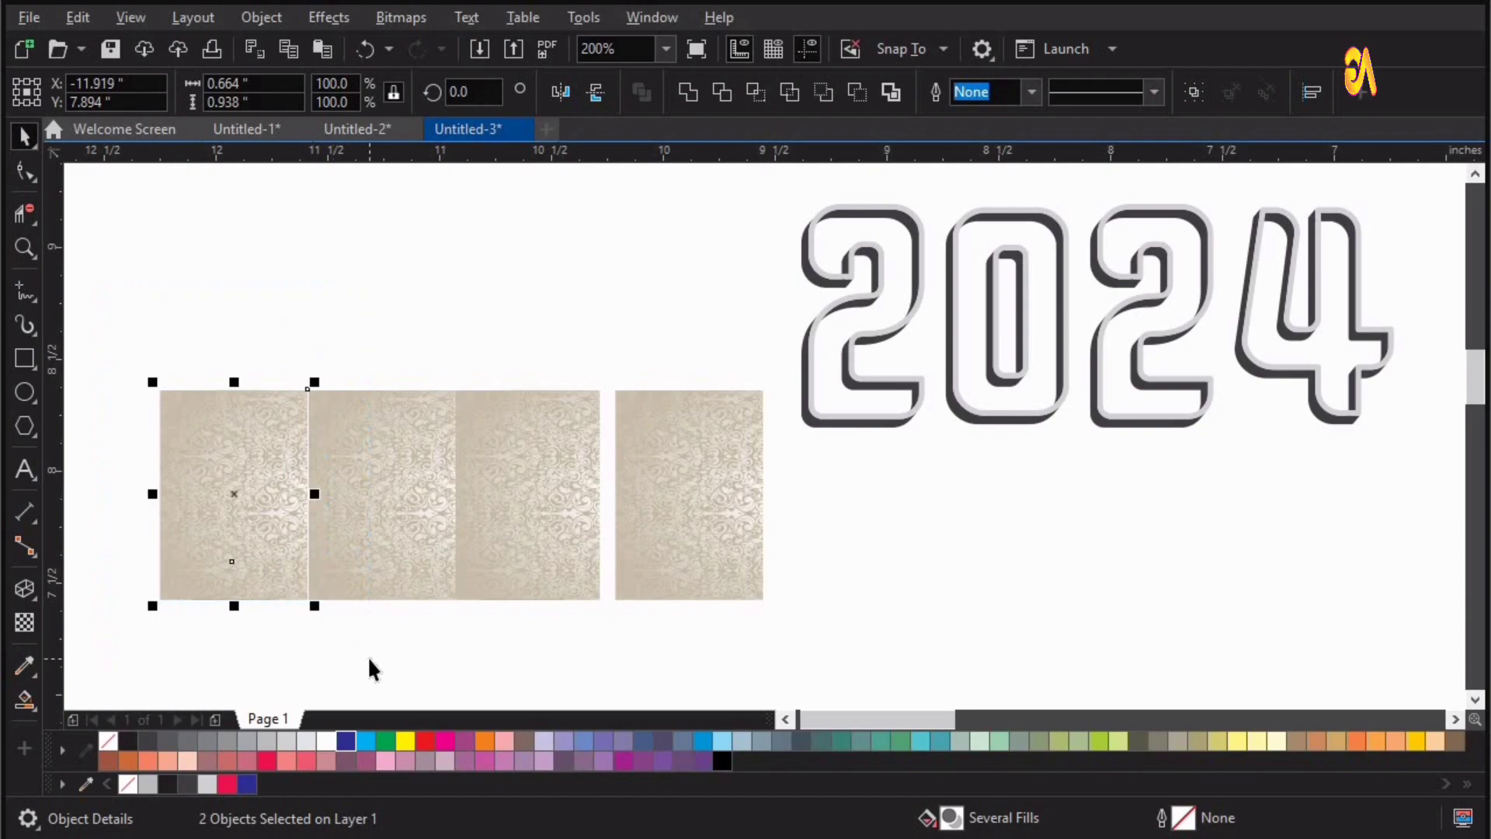
key("Right")
Step: Select all four image tiles and send them back one in the stacking order
left_click(688, 510)
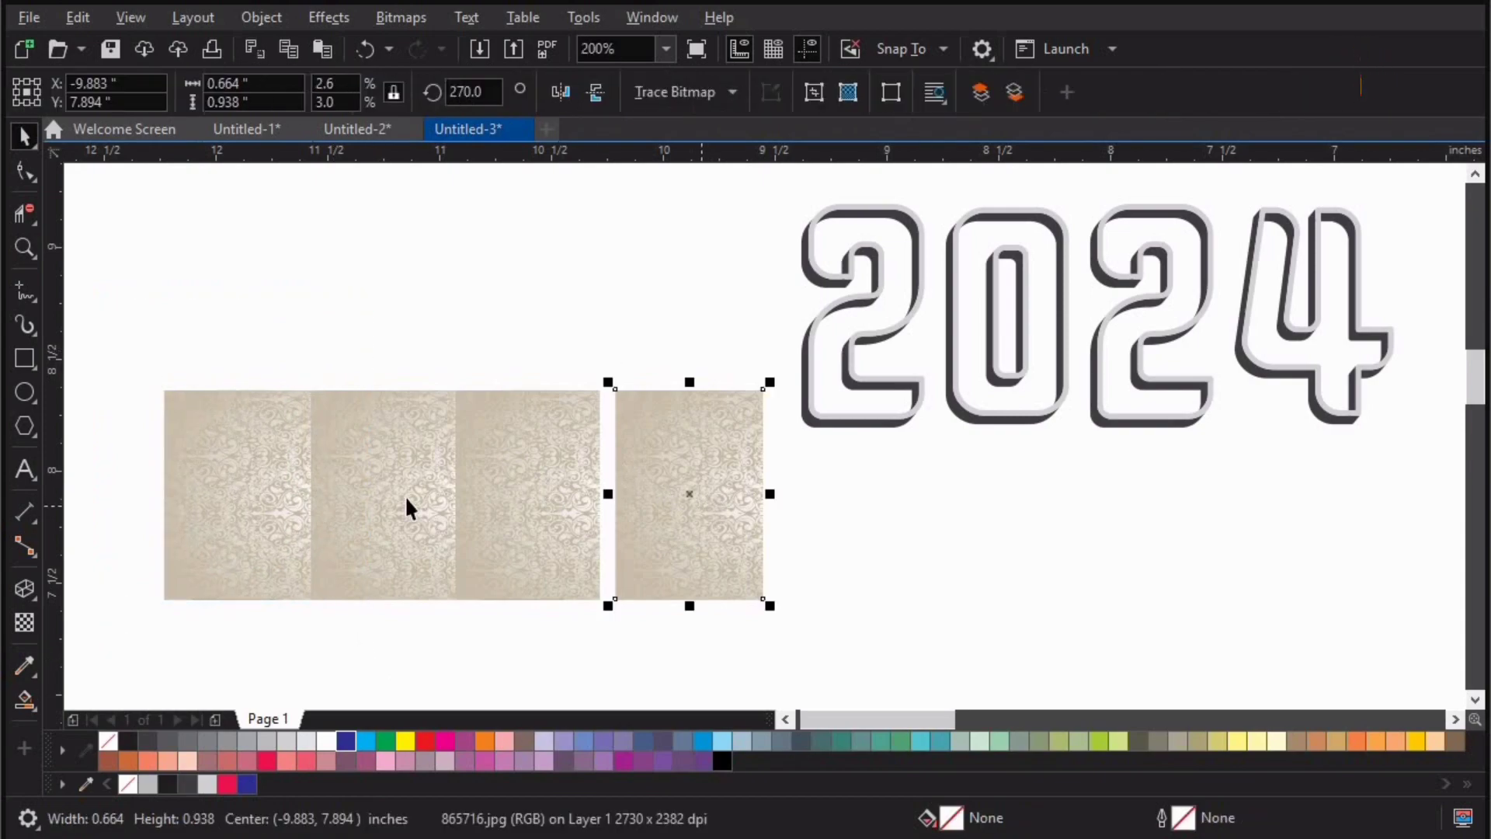
left_click(406, 507, "shift")
left_click(213, 506, "shift")
right_click(354, 480)
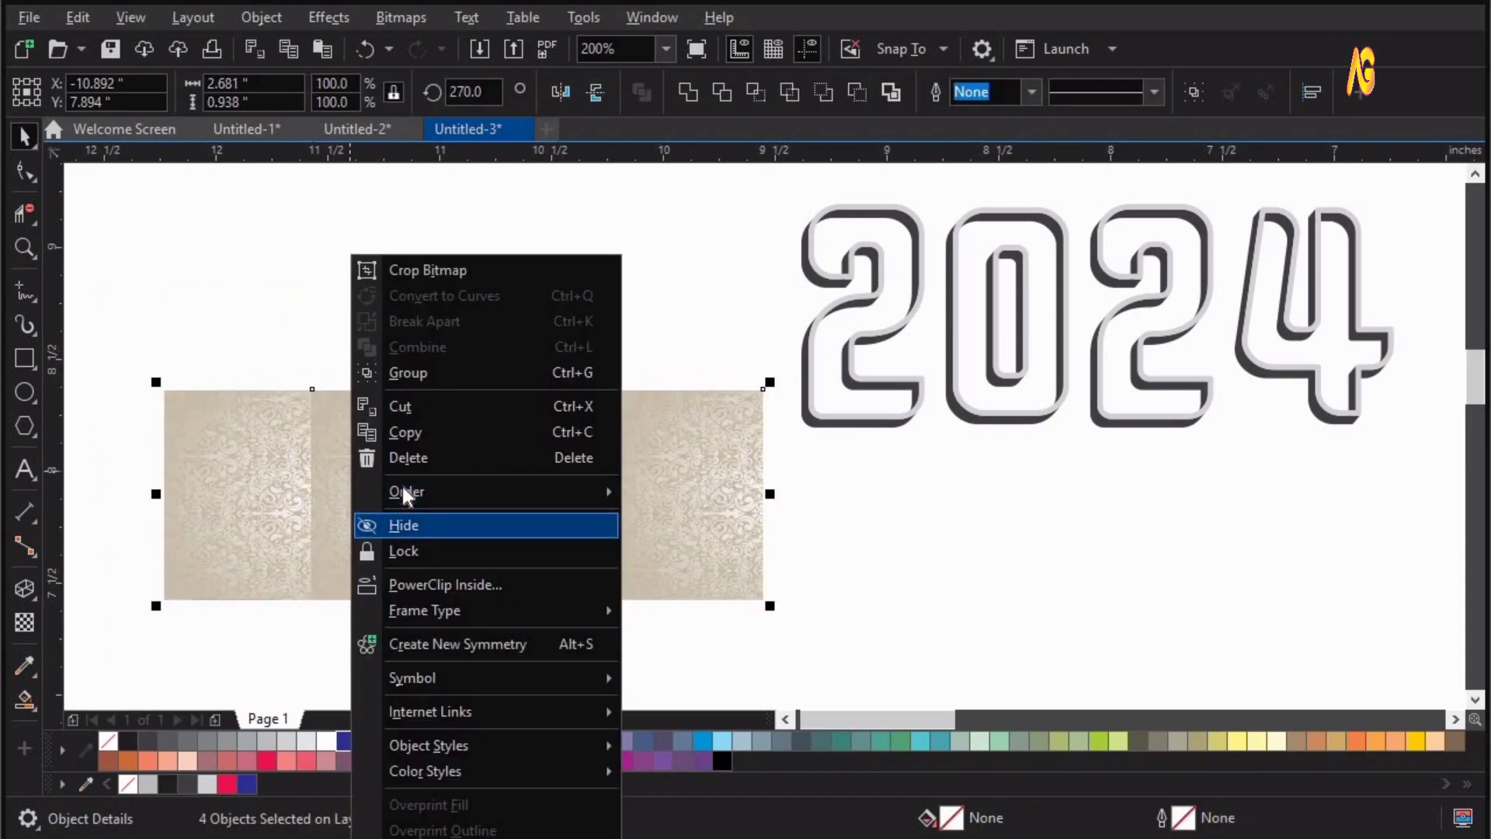
mouse_move(582, 497)
left_click(855, 644)
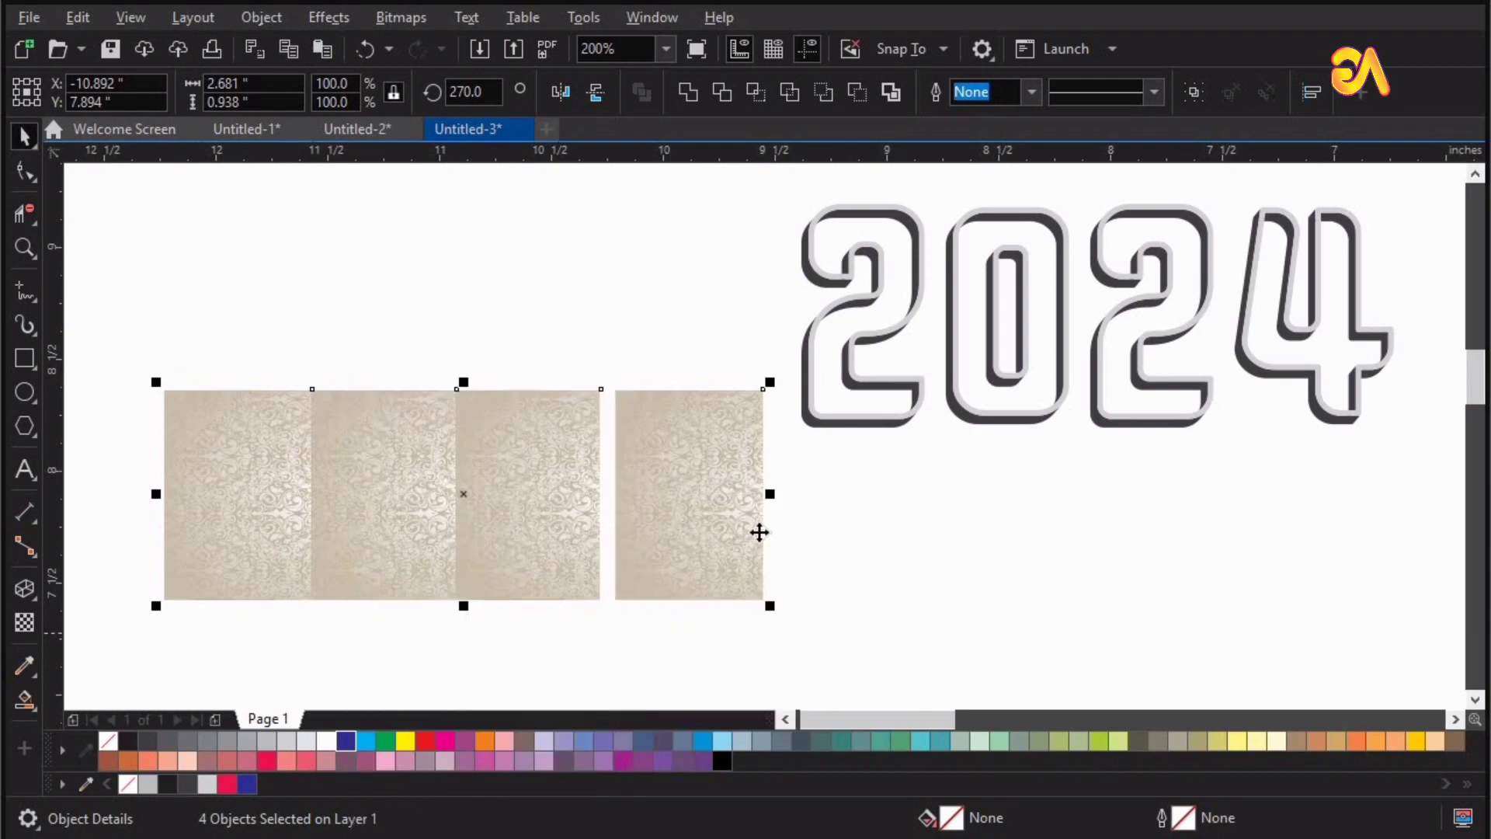
Step: Send the image over the 4 back one, try moving it off the digit, and undo that move
left_click(710, 487)
right_click(710, 486)
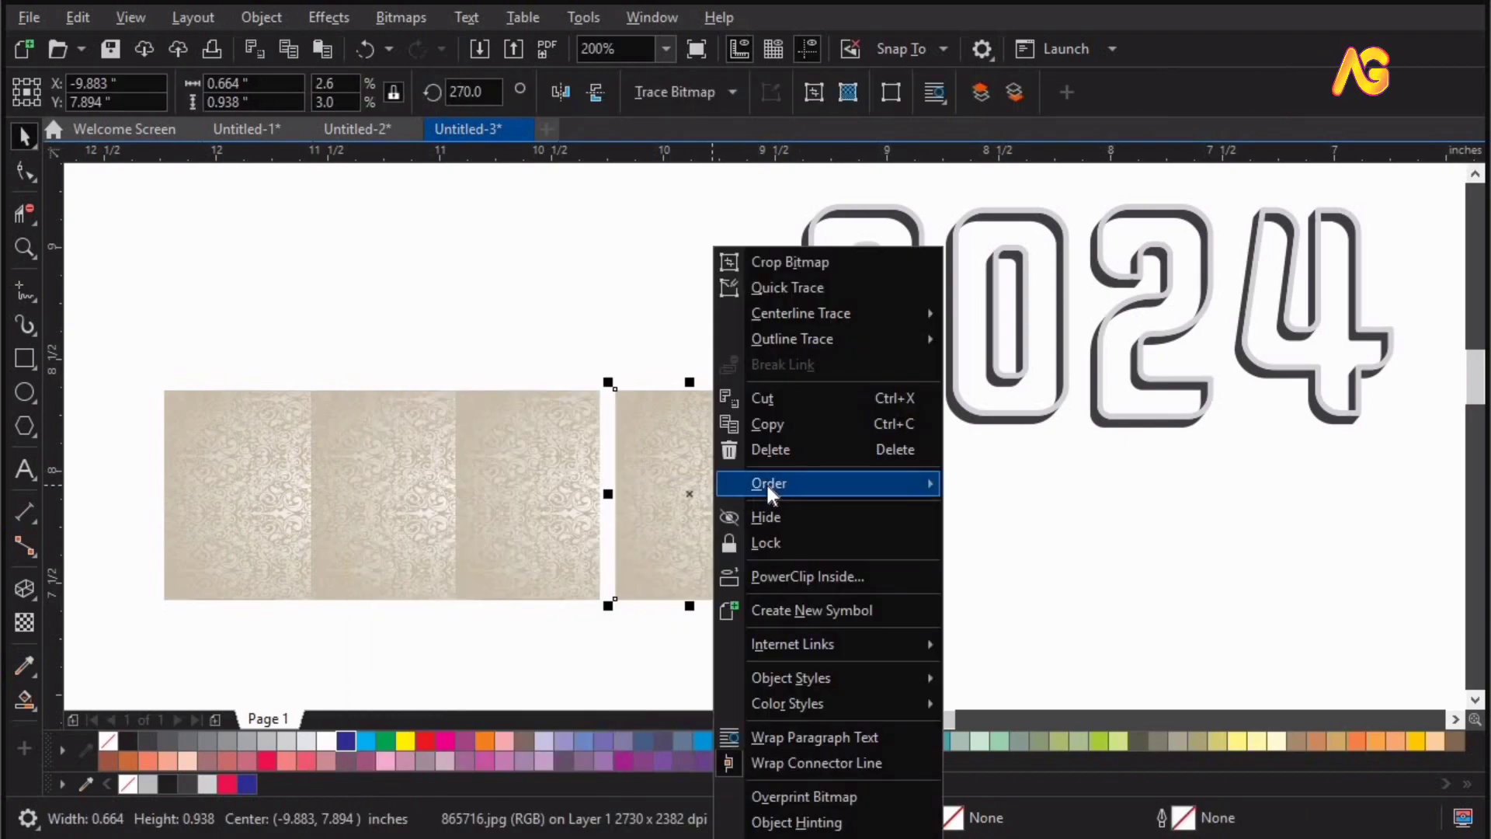
mouse_move(769, 483)
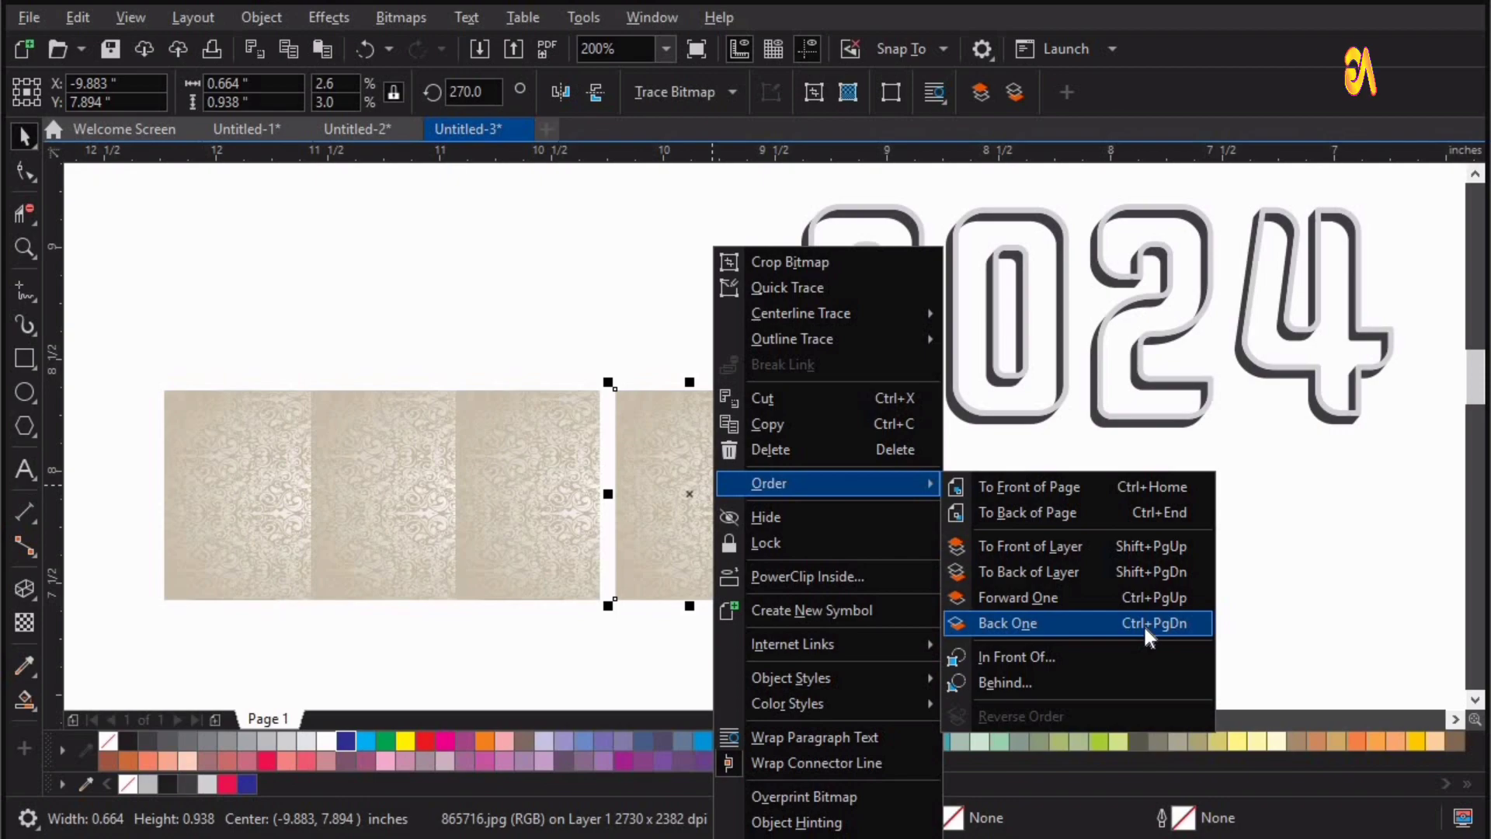
left_click(1064, 623)
left_click_drag(702, 482, 747, 409)
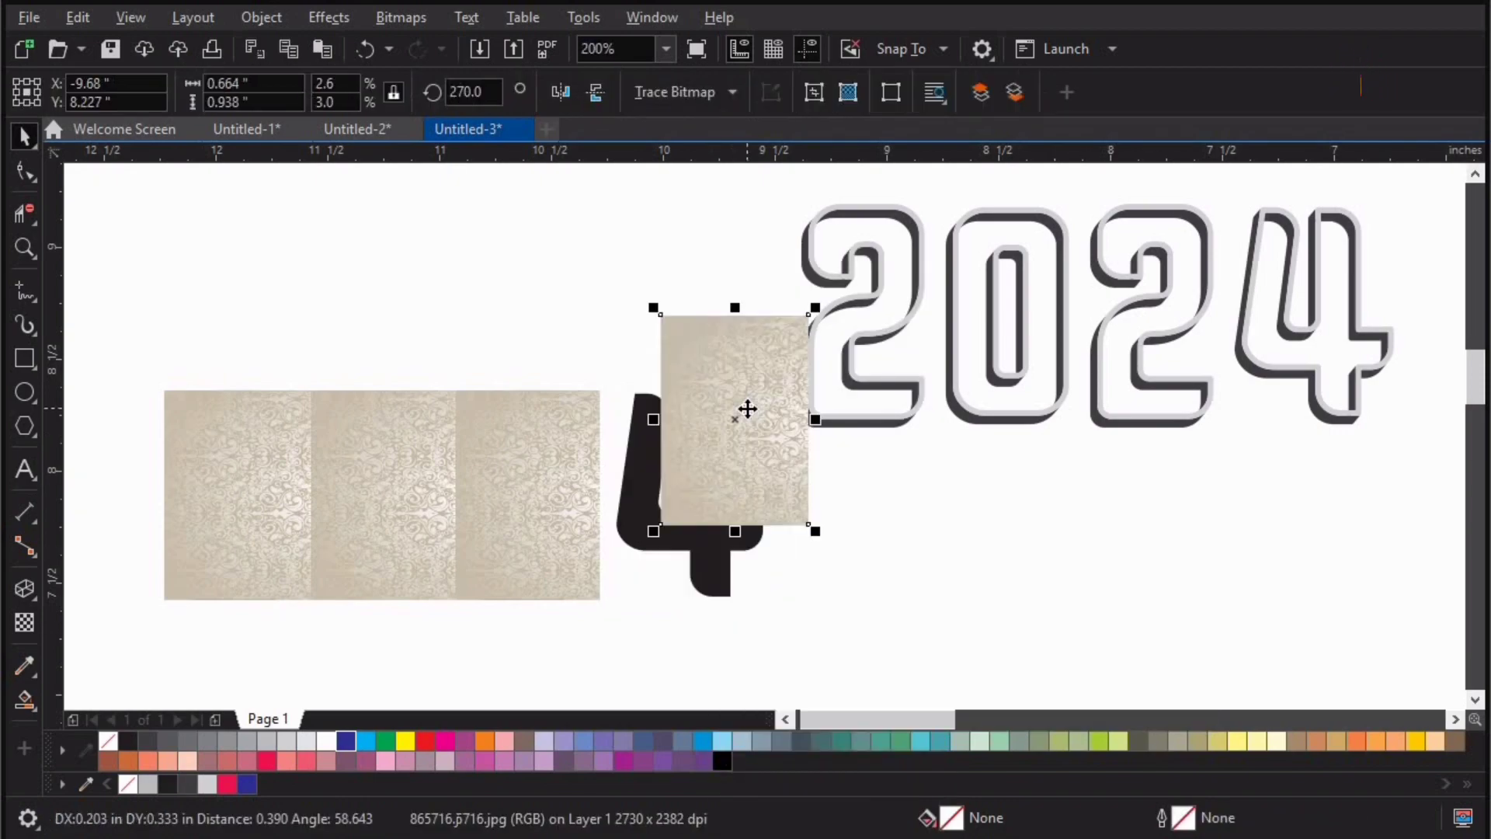
key("ctrl+z")
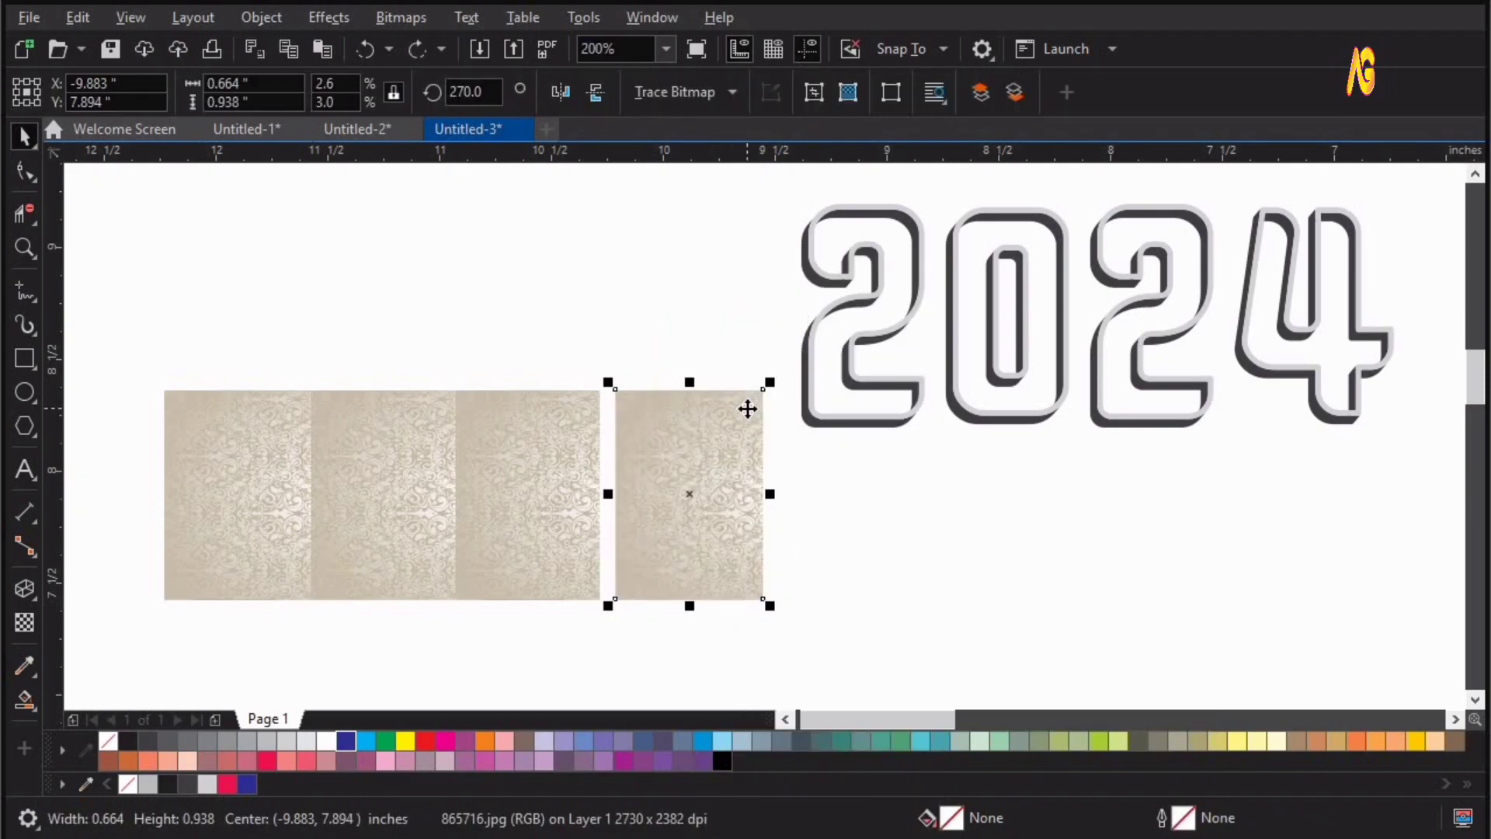
Step: Send the image on the 4 back one again and place the remaining images behind their black digits
right_click(691, 491)
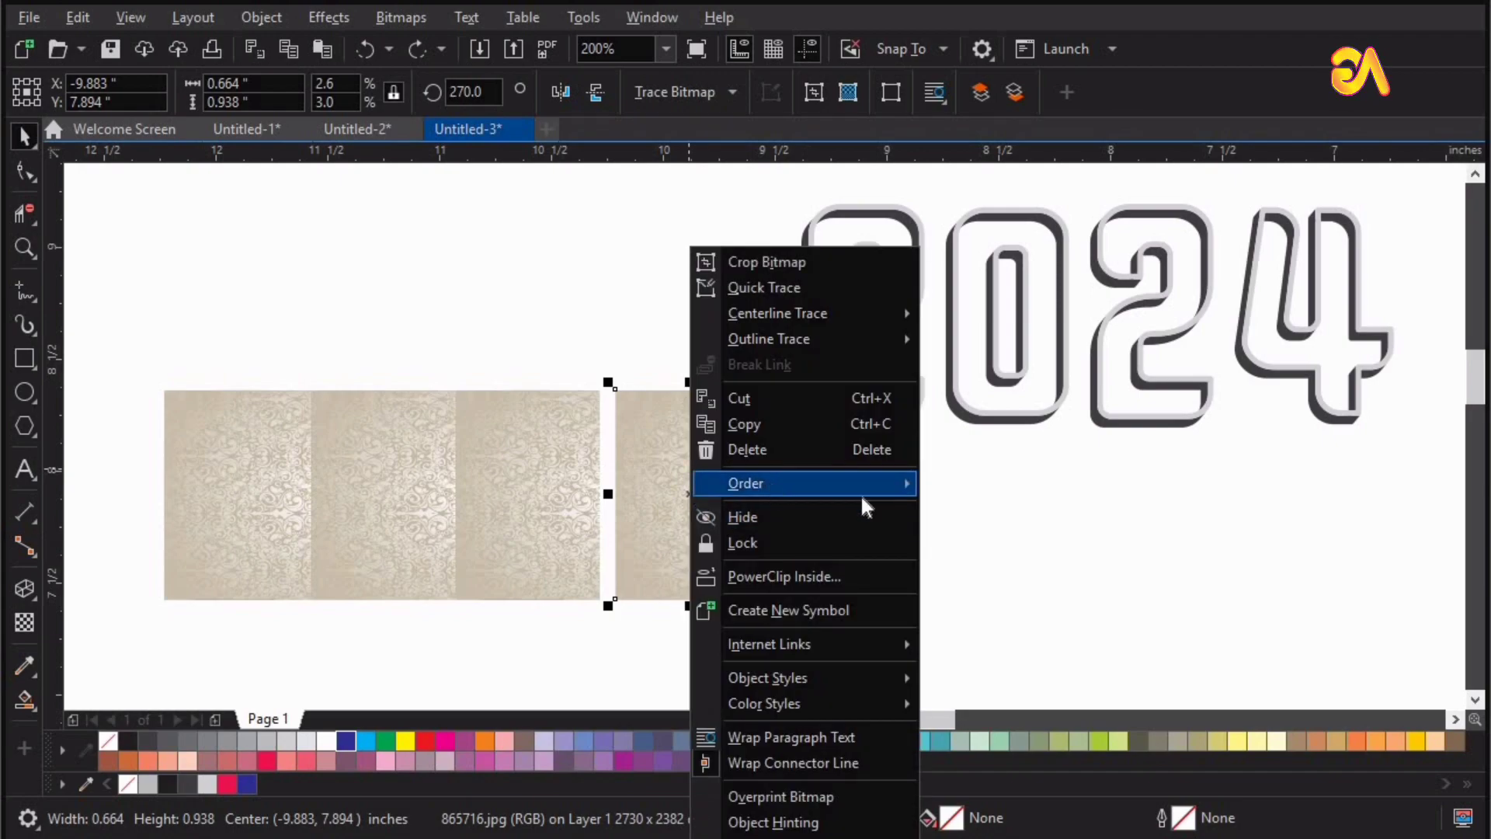
mouse_move(861, 493)
left_click(1126, 626)
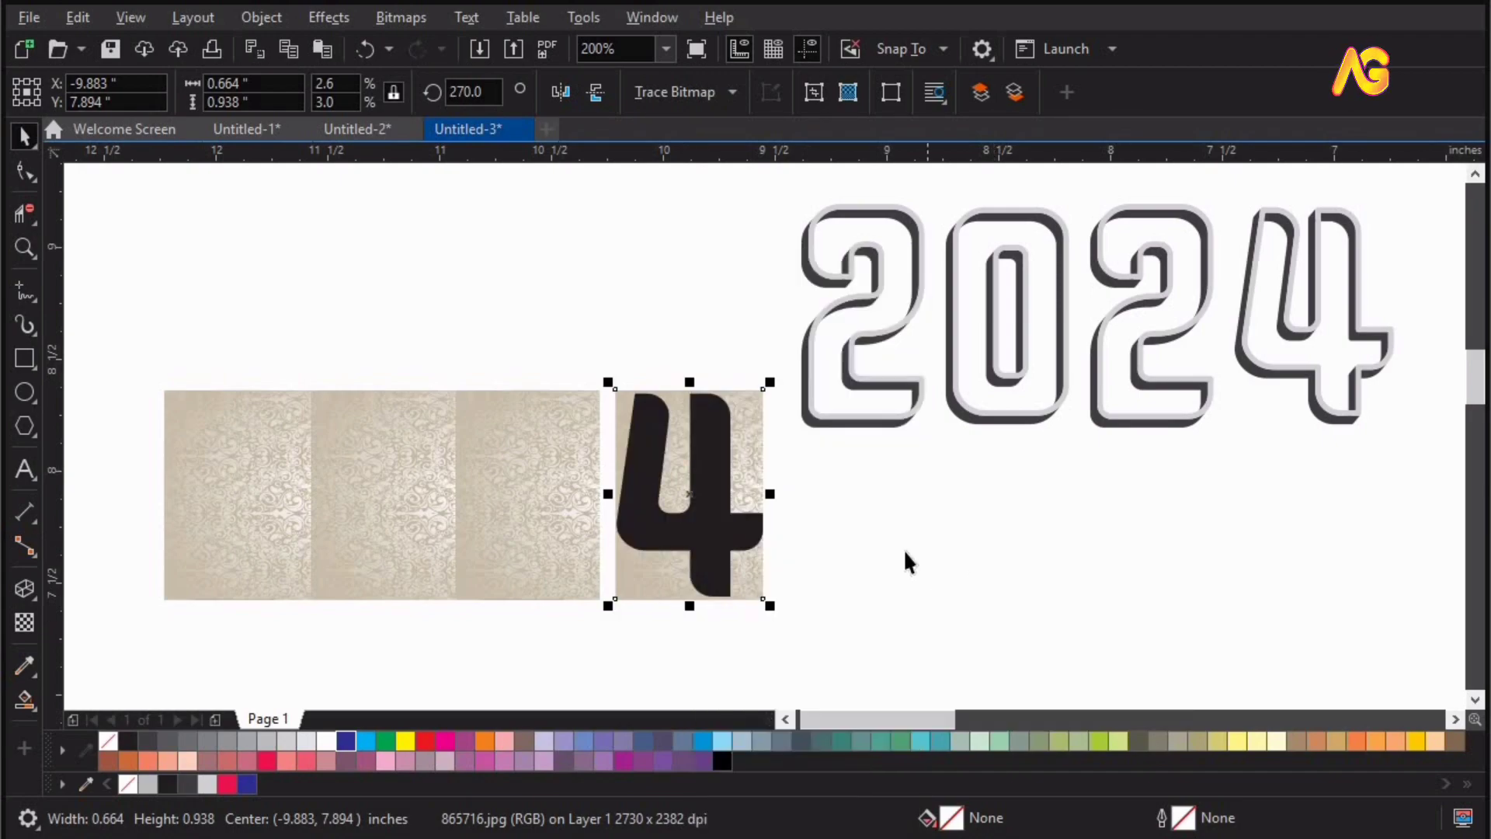
left_click(902, 549)
left_click(564, 468)
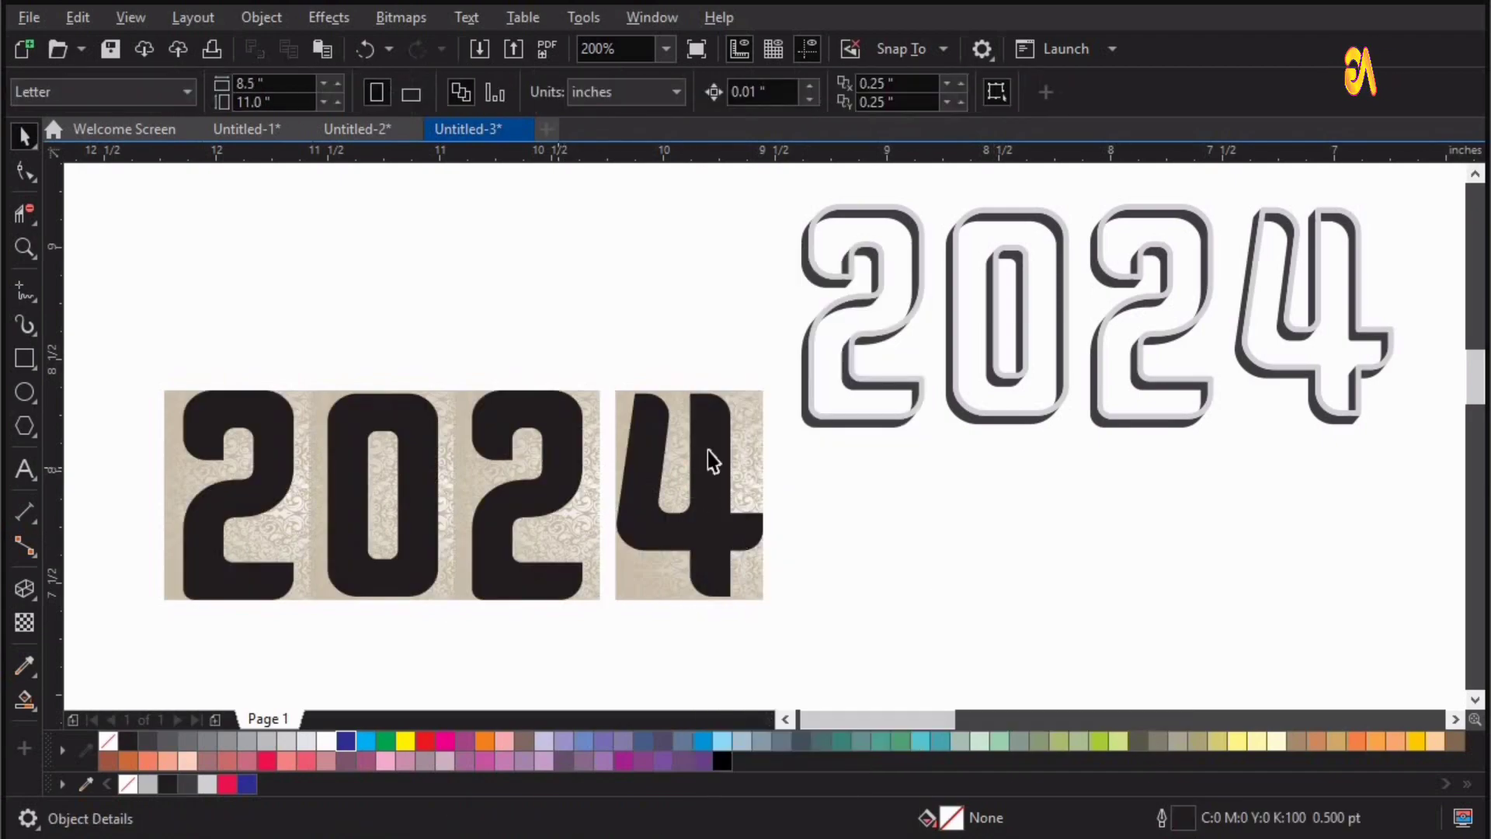
Step: PowerClip the image behind the 4 inside the black 4
left_click(749, 412)
left_click(269, 14)
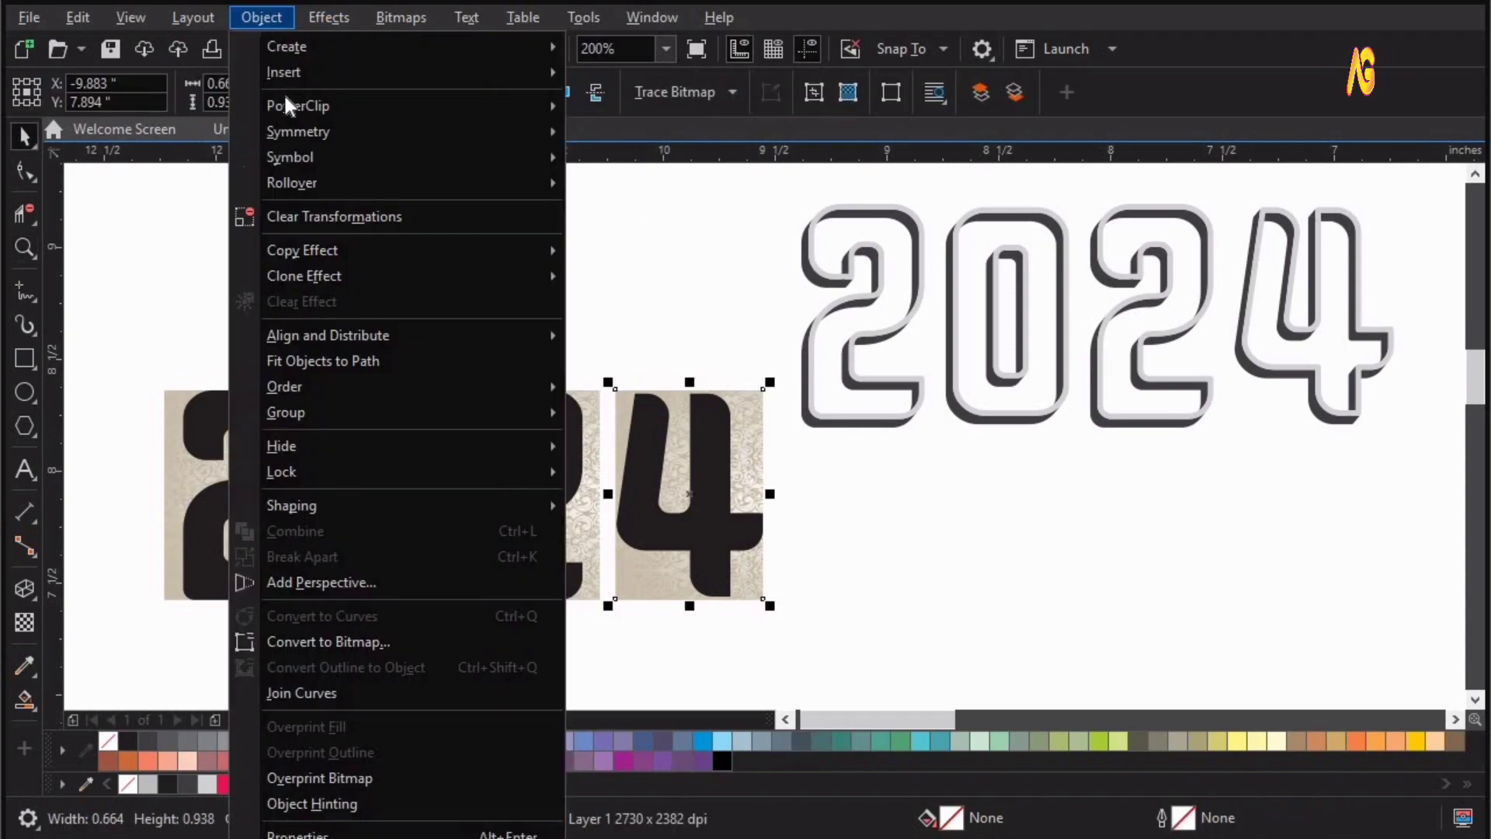
mouse_move(282, 105)
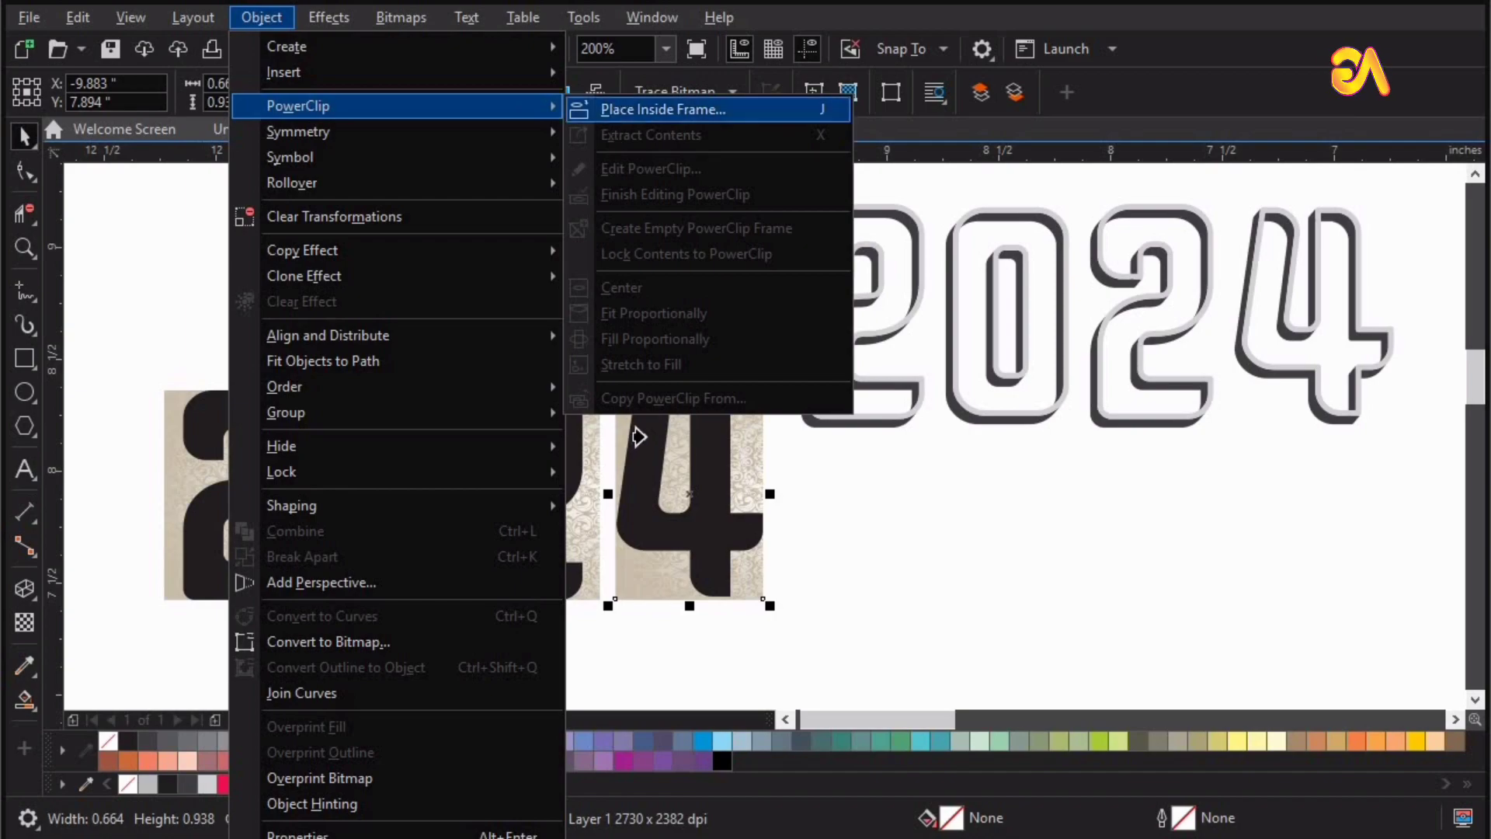
left_click(621, 110)
left_click(643, 433)
Step: PowerClip the image behind the second 2 inside that digit
left_click(544, 466)
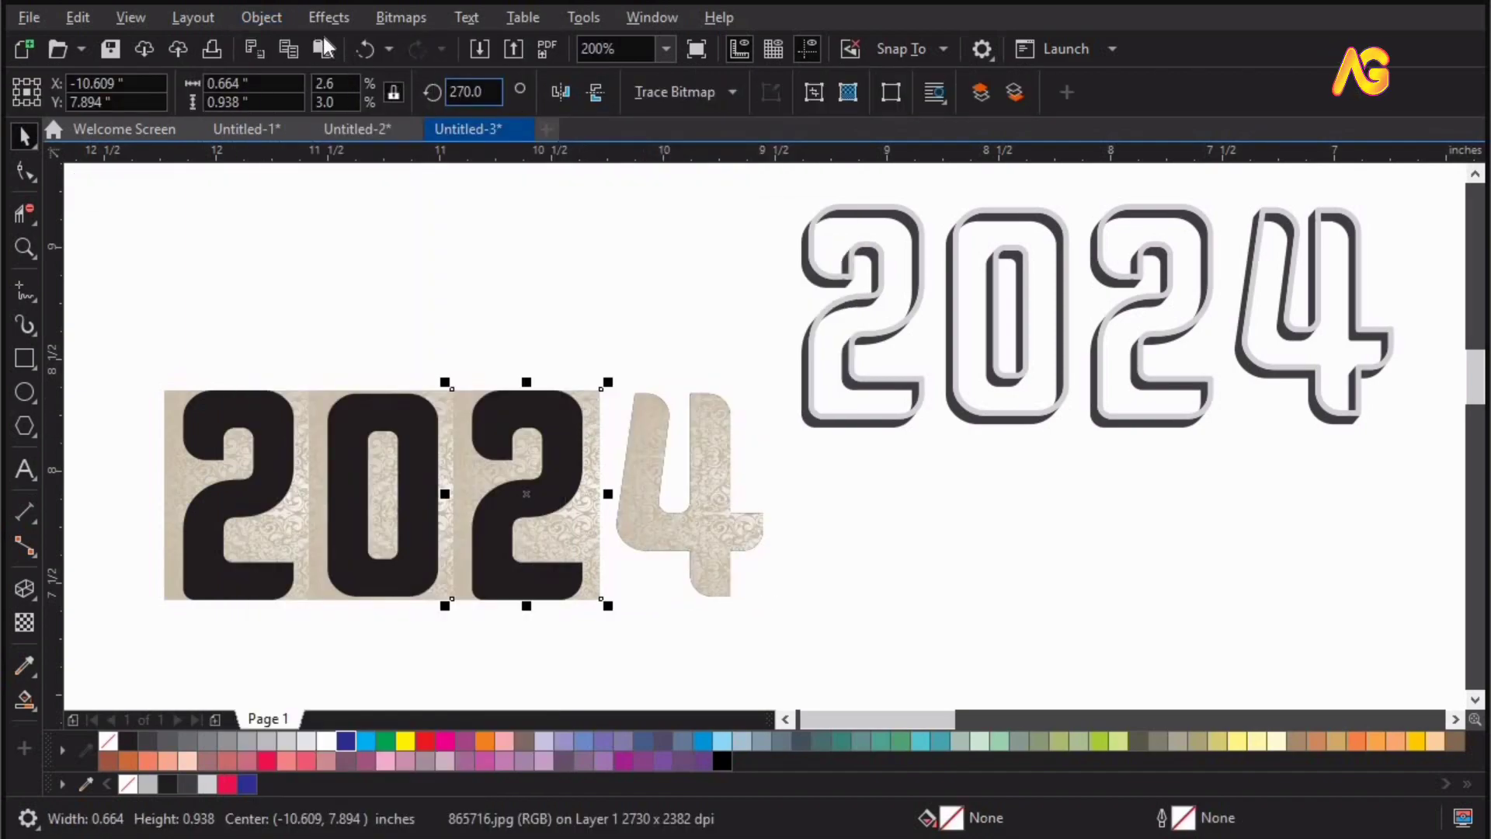
left_click(261, 17)
mouse_move(325, 108)
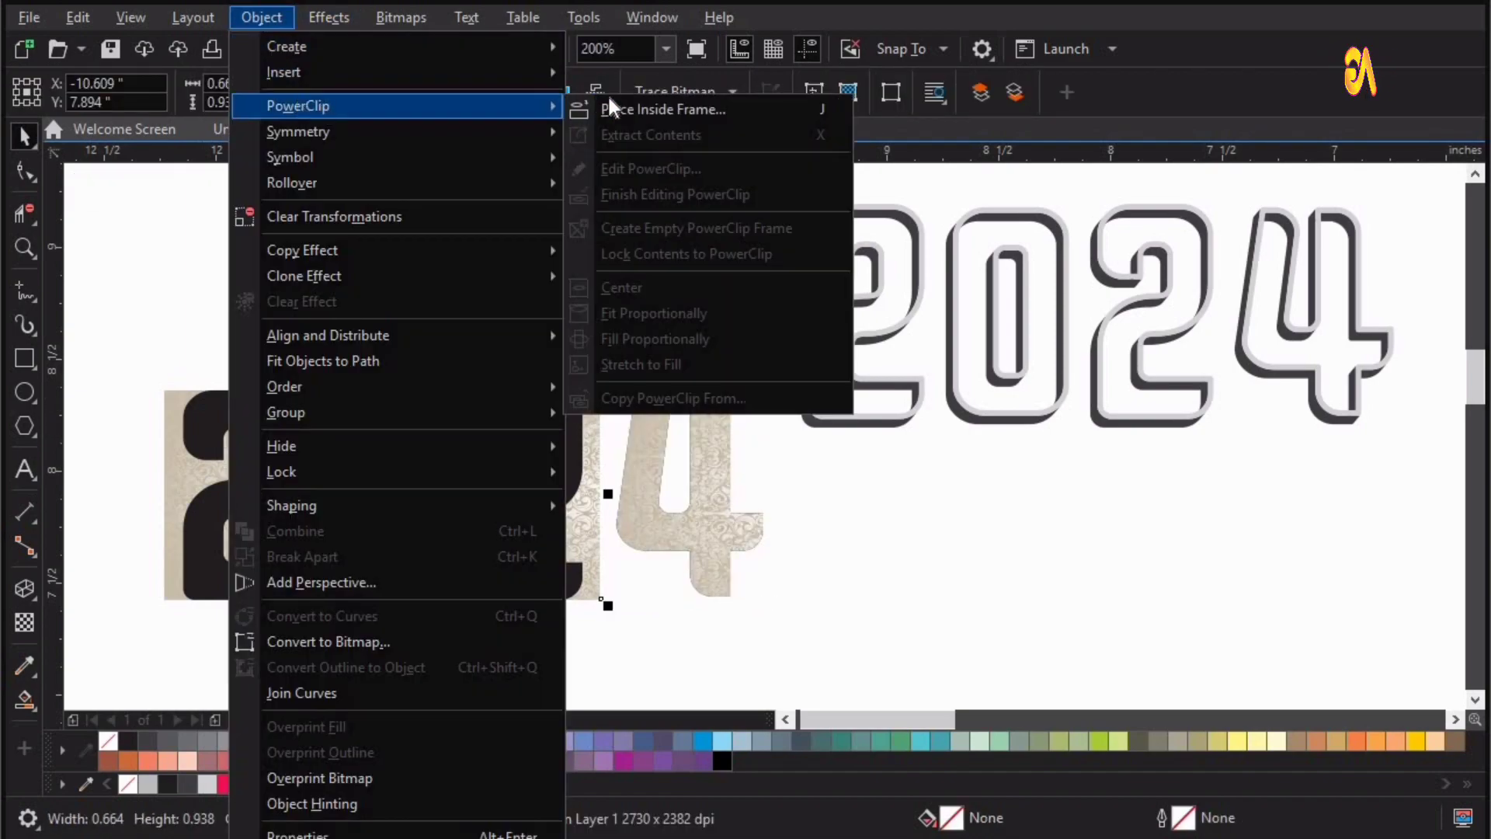
left_click(602, 106)
left_click(481, 417)
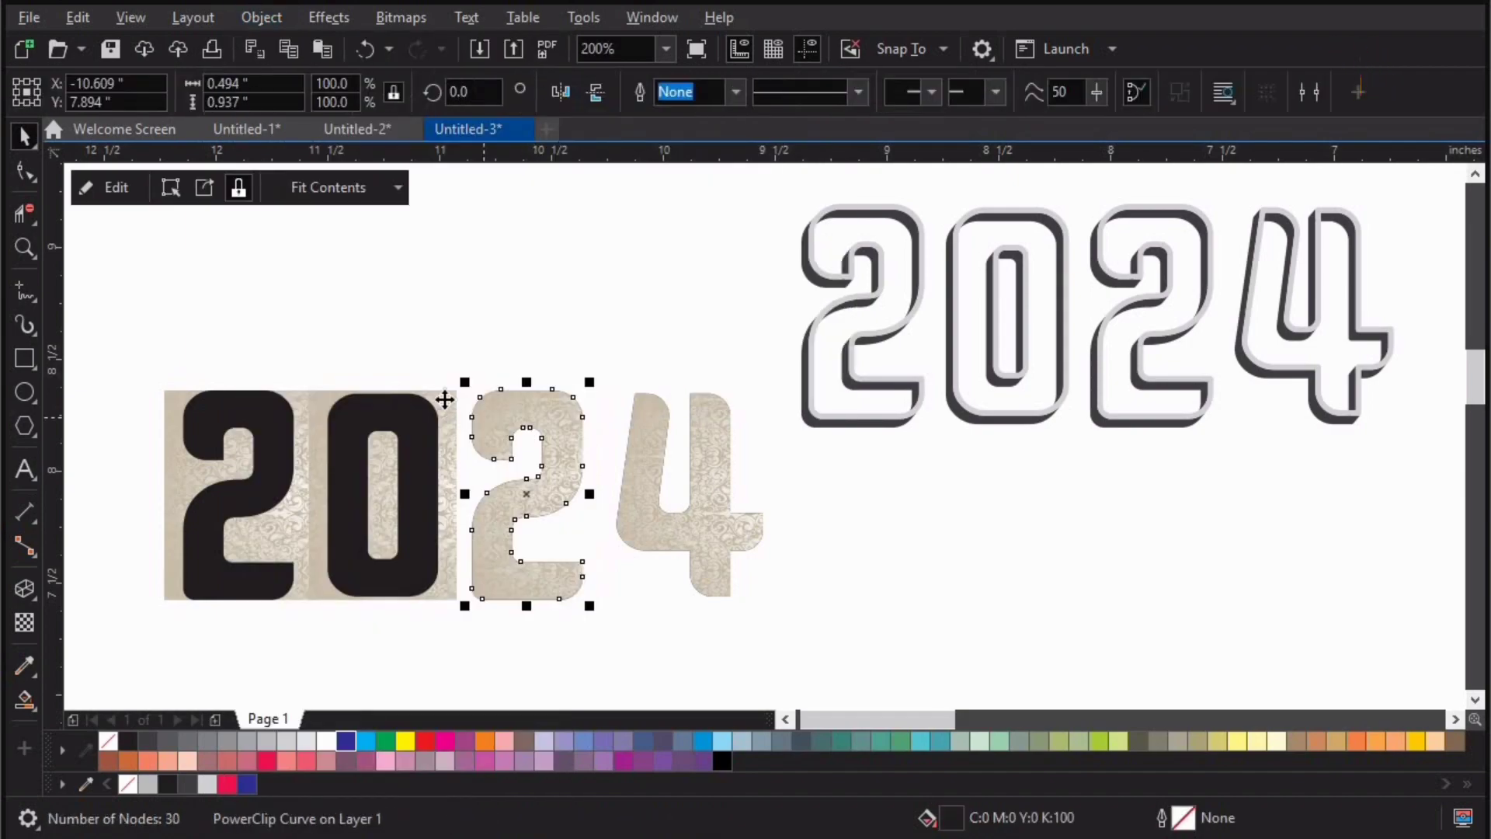
Step: PowerClip the remaining two images inside the 0 and the first 2
left_click(410, 445)
left_click(365, 411)
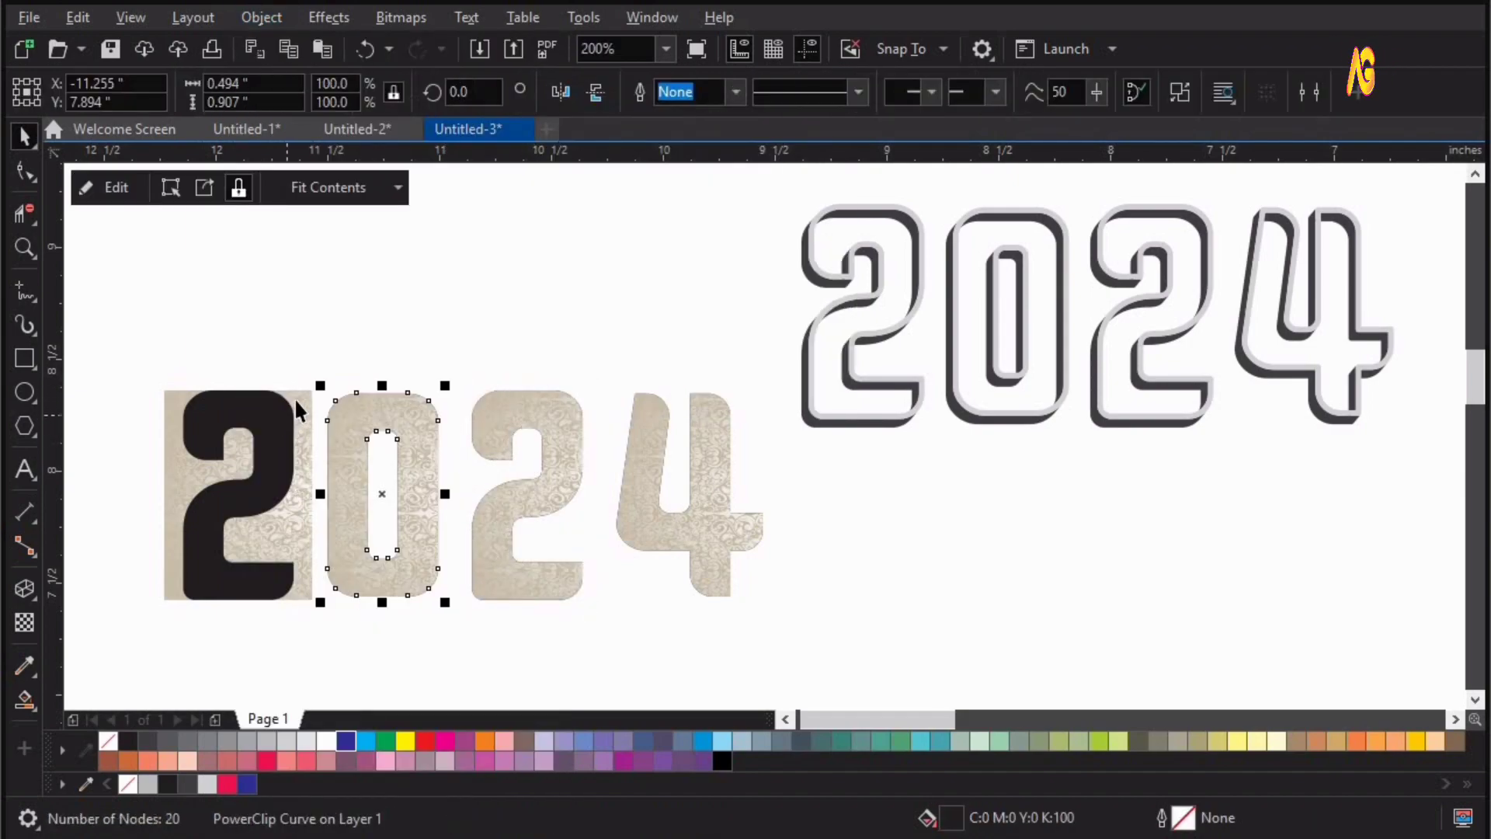
left_click(298, 400)
left_click(264, 408)
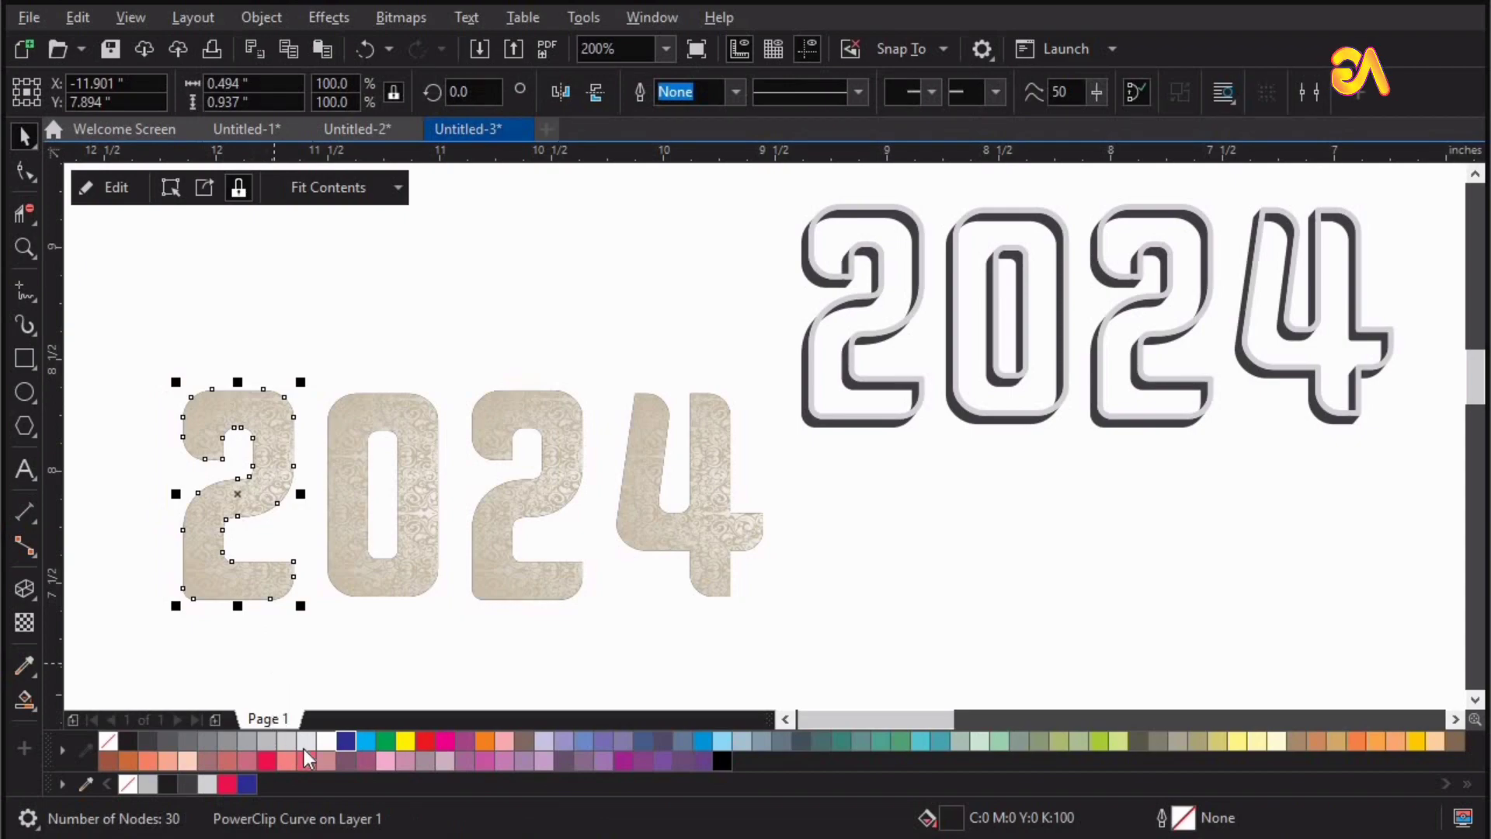
Step: Fill the first 2's frame with yellow, the 0's with cyan, and the frames of the second 2 and the 4 with orange
left_click(407, 744)
key("Tab")
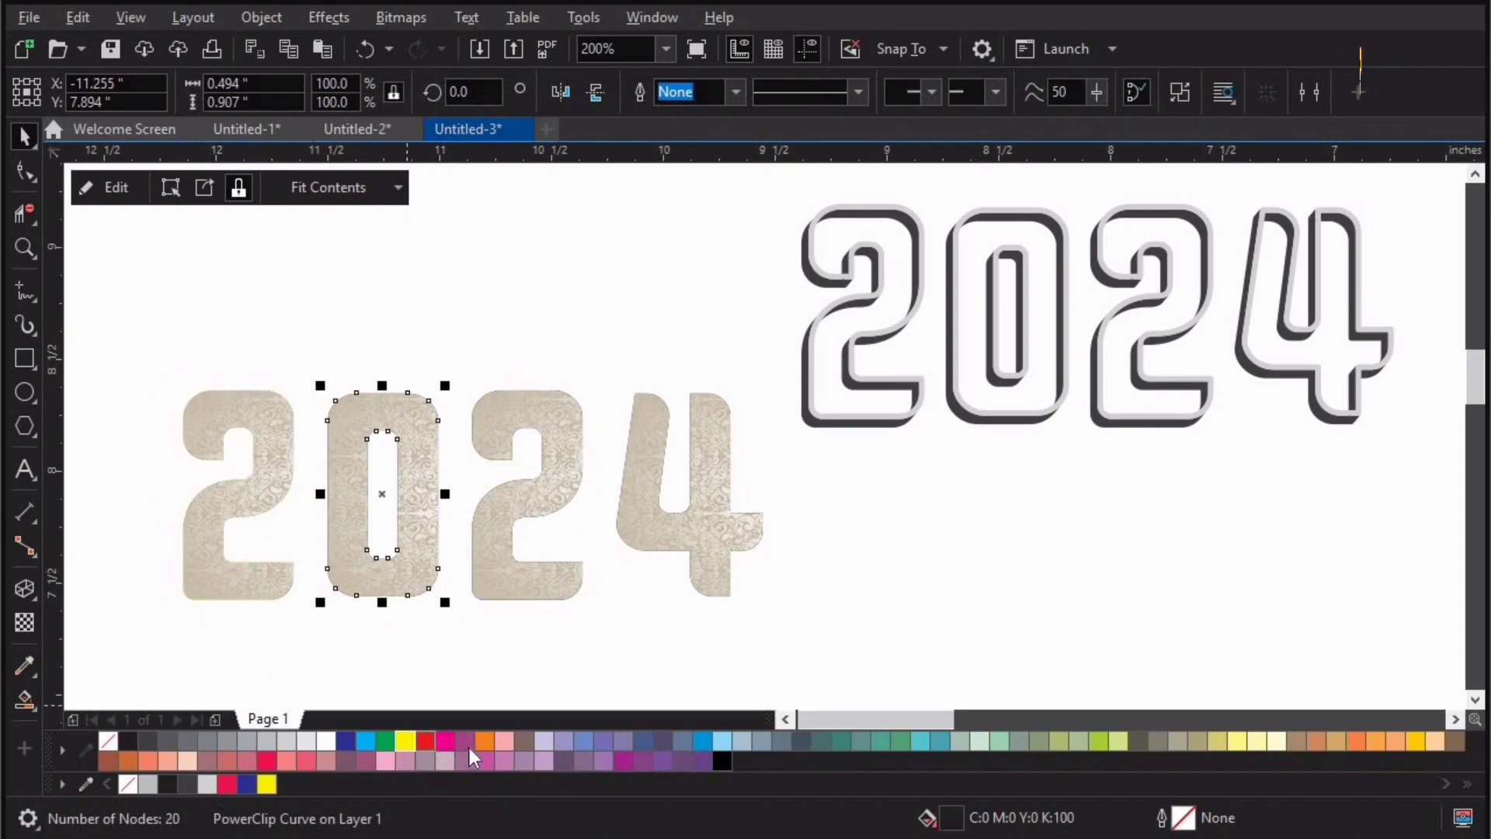
left_click(426, 741)
left_click(486, 566)
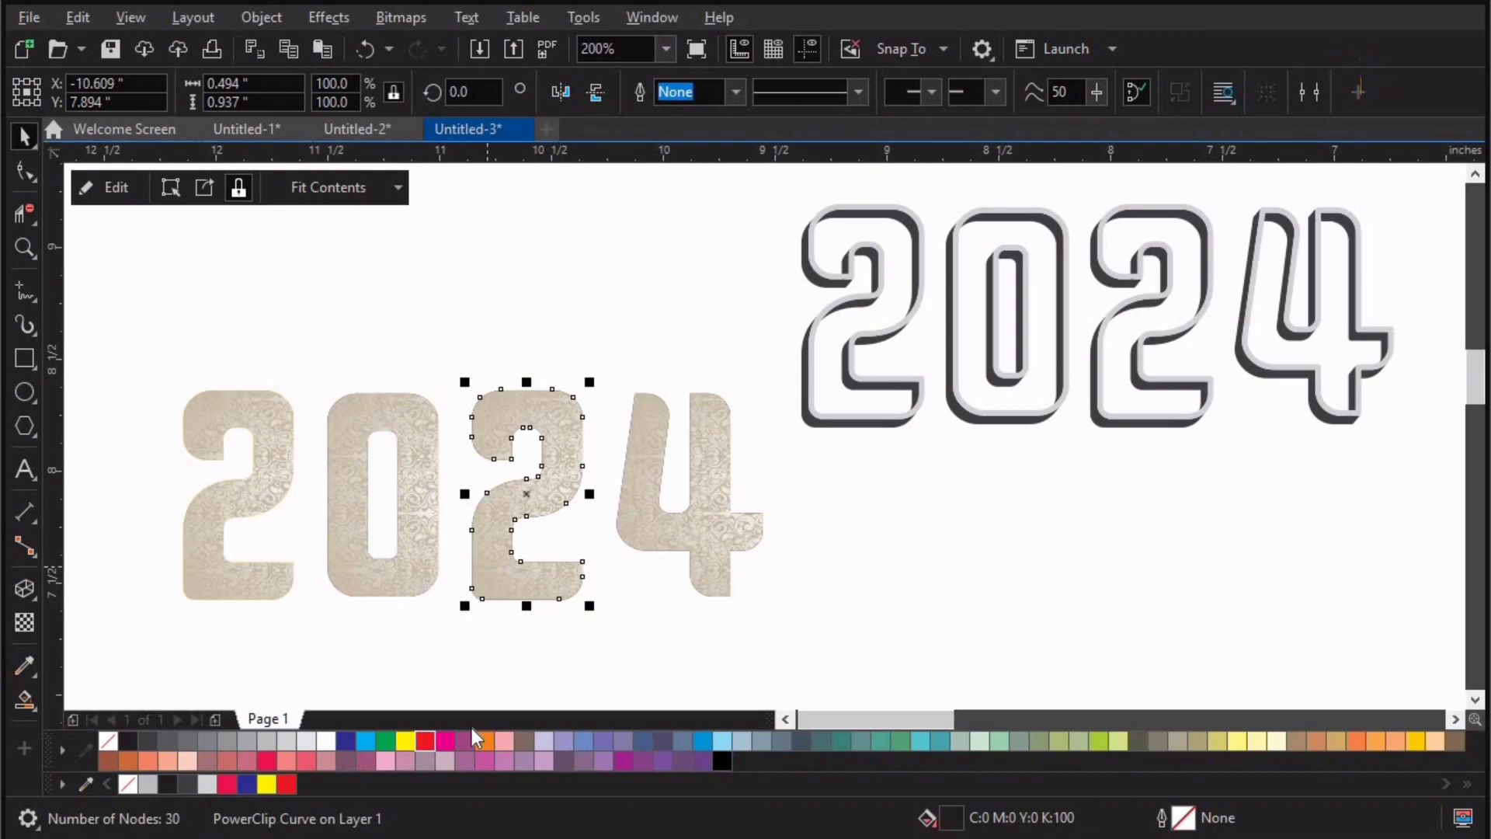
left_click(446, 738)
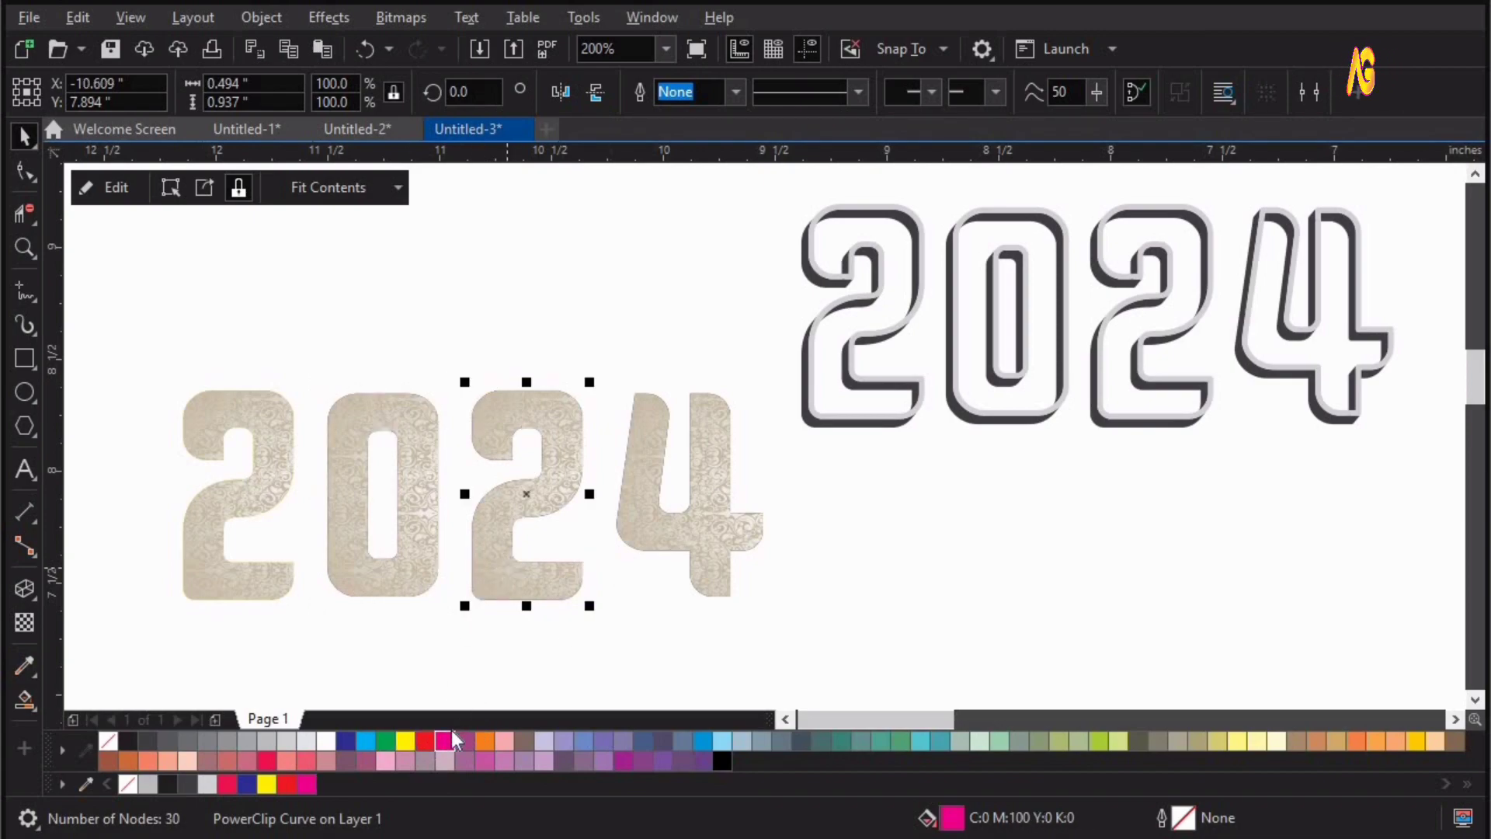
left_click(485, 744)
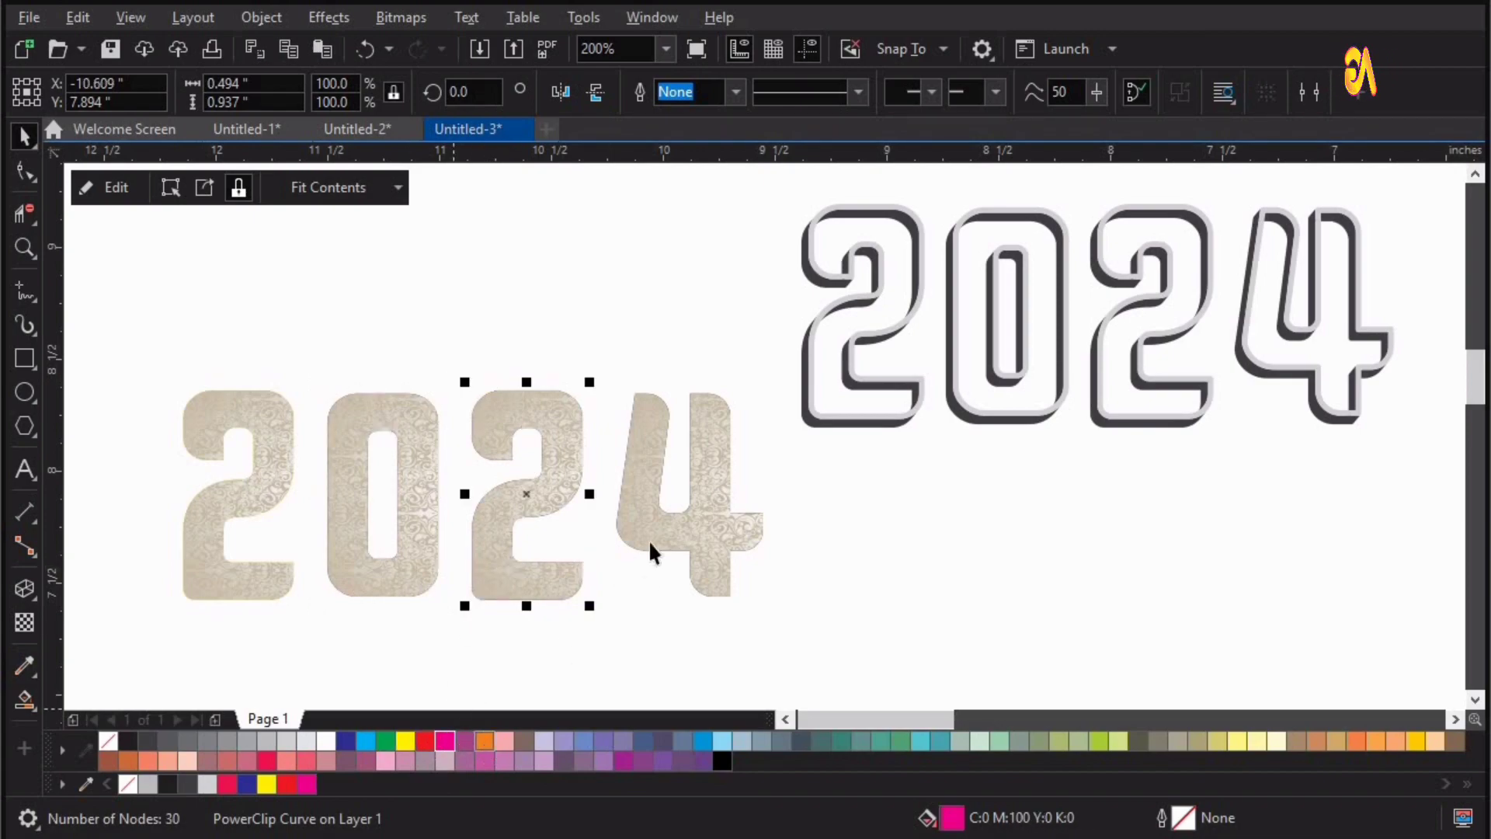
left_click(425, 542)
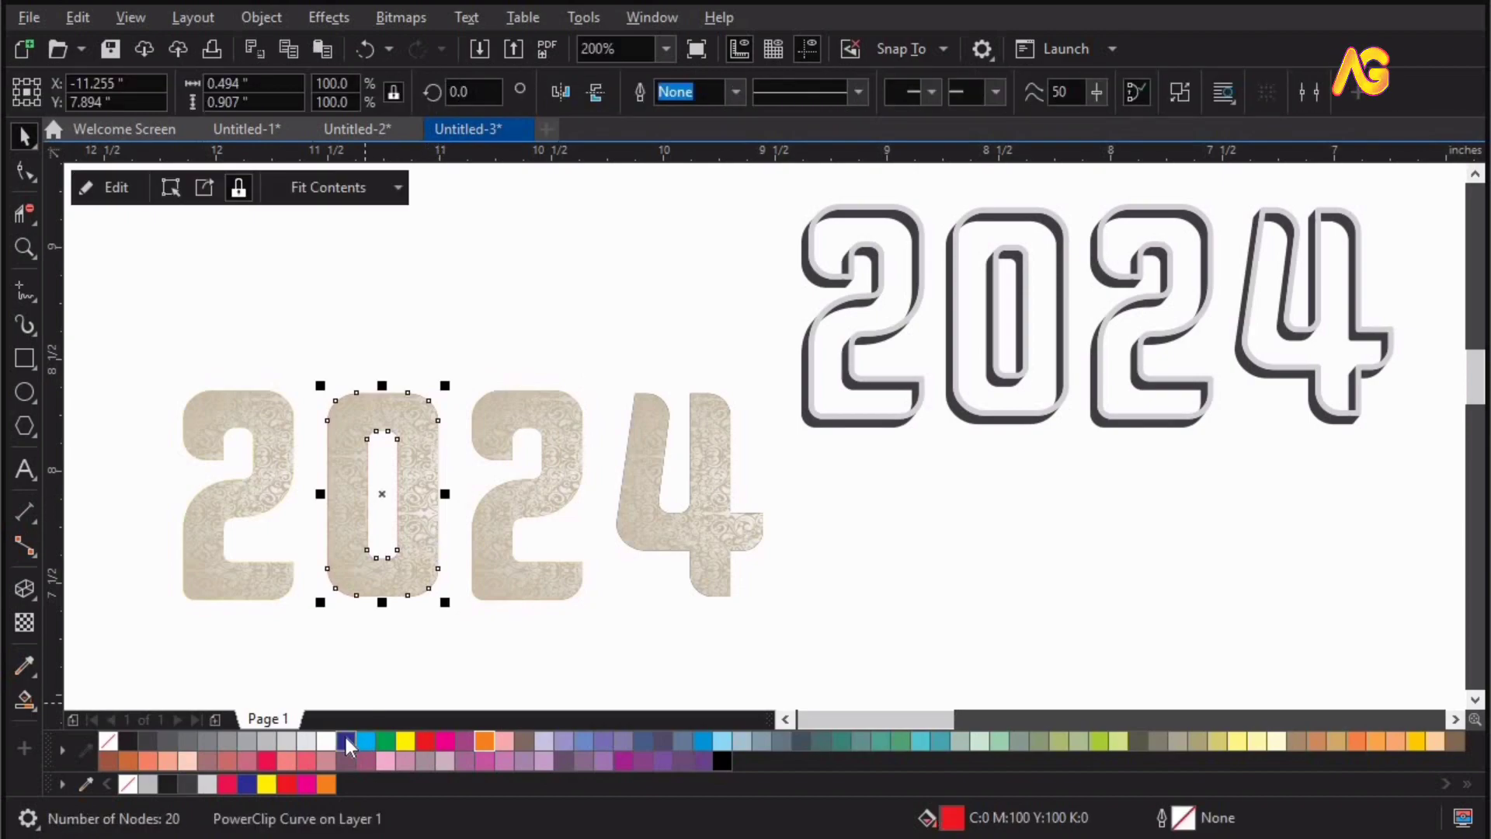
left_click(693, 539)
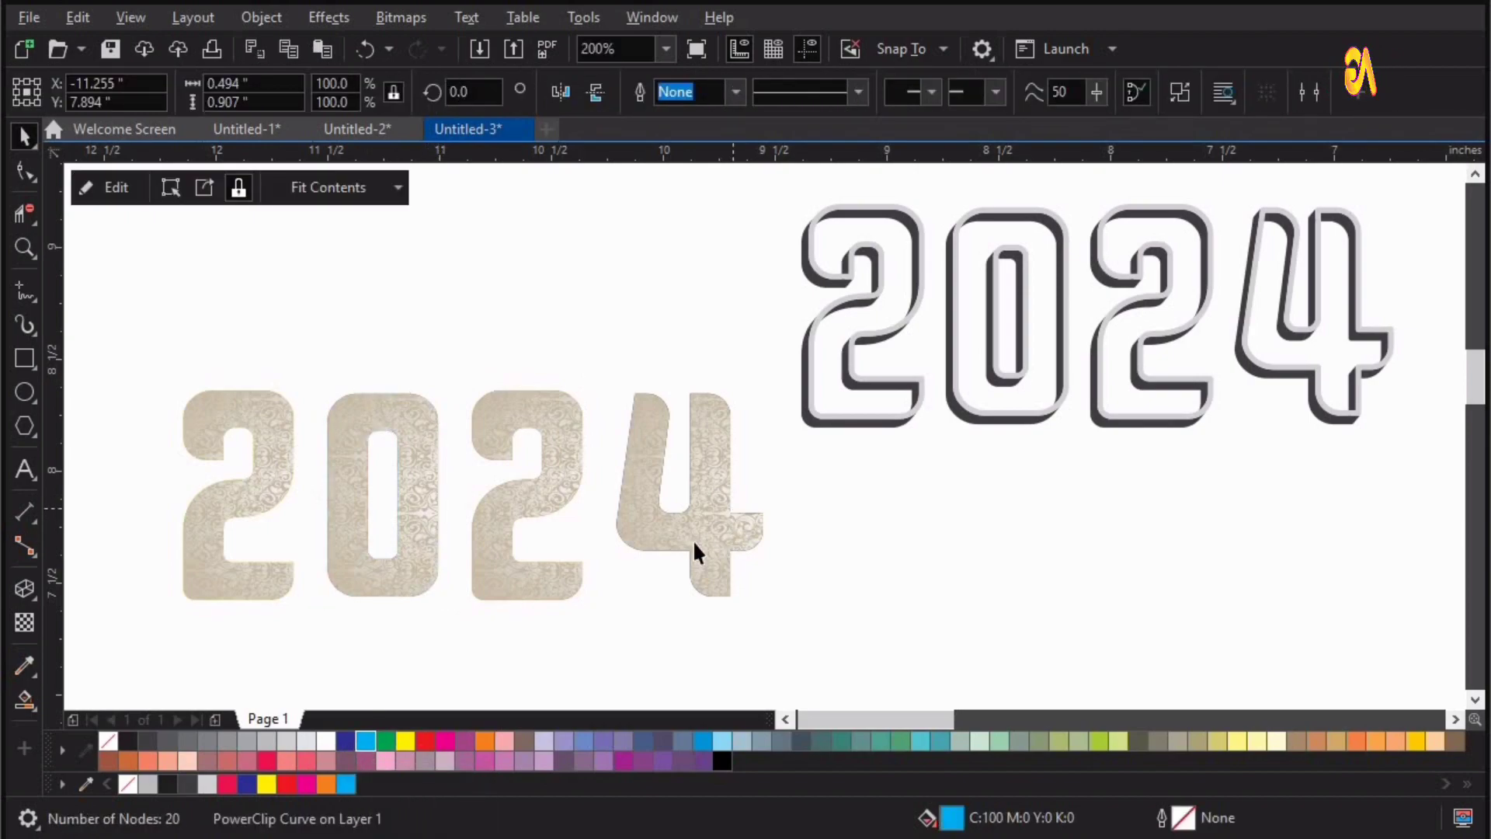
left_click(325, 784)
Step: Select the texture image inside the 4's PowerClip and set its transparency merge mode to Multiply
key("z")
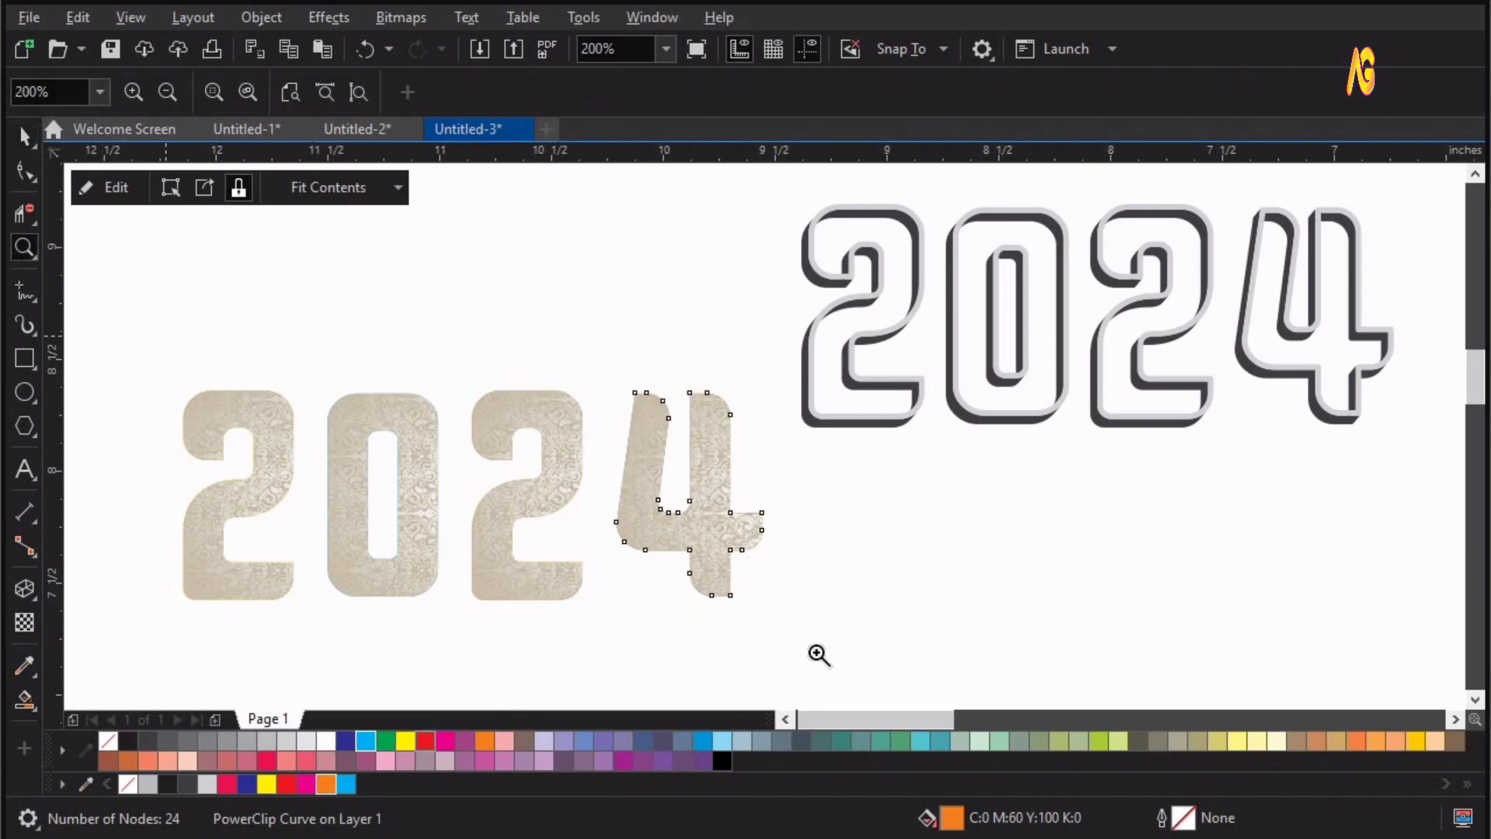
left_click_drag(160, 339, 816, 652)
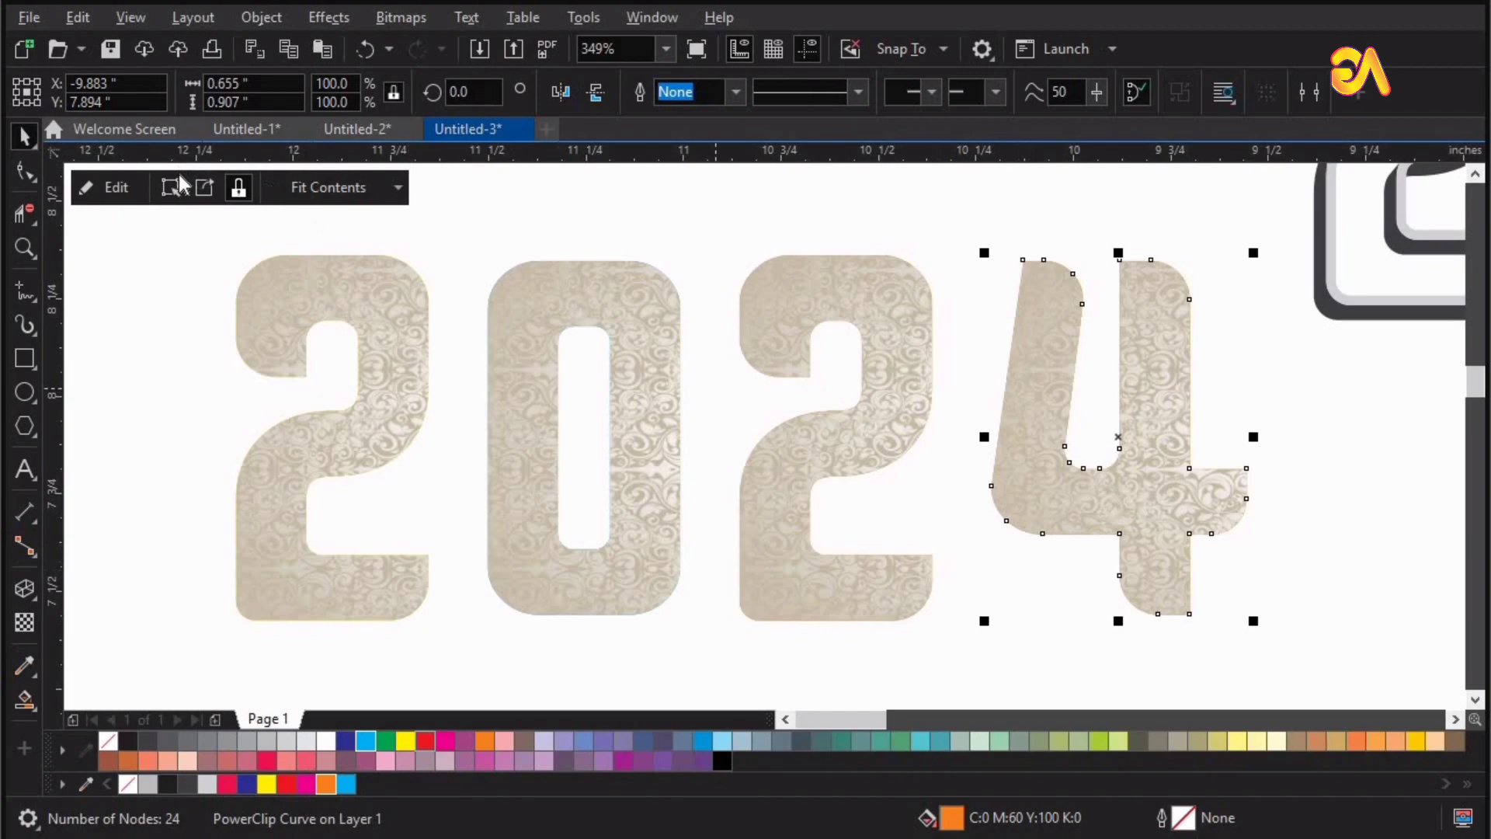
left_click(203, 188)
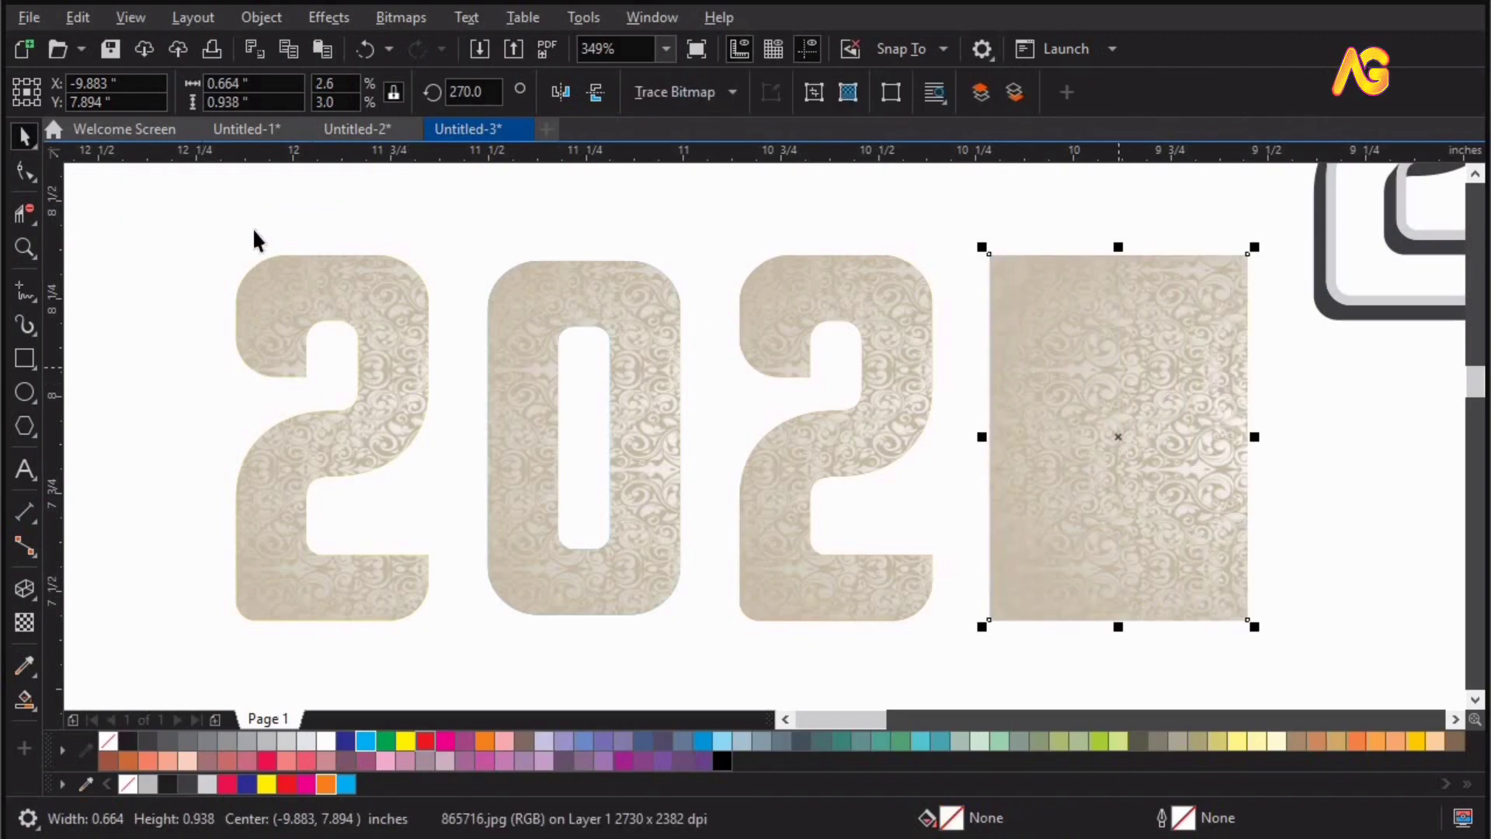
key("ctrl+z")
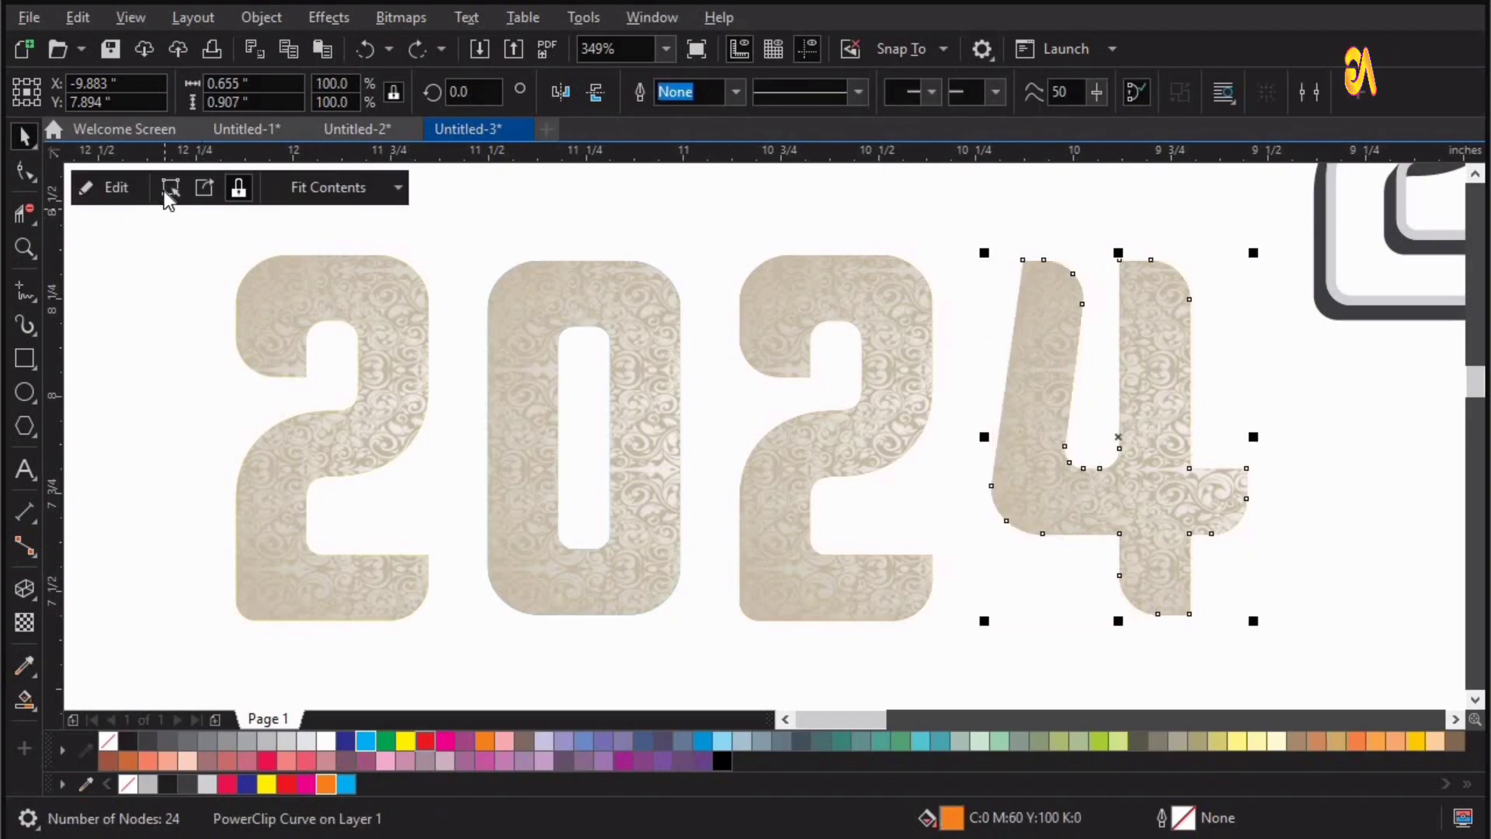
left_click(169, 191)
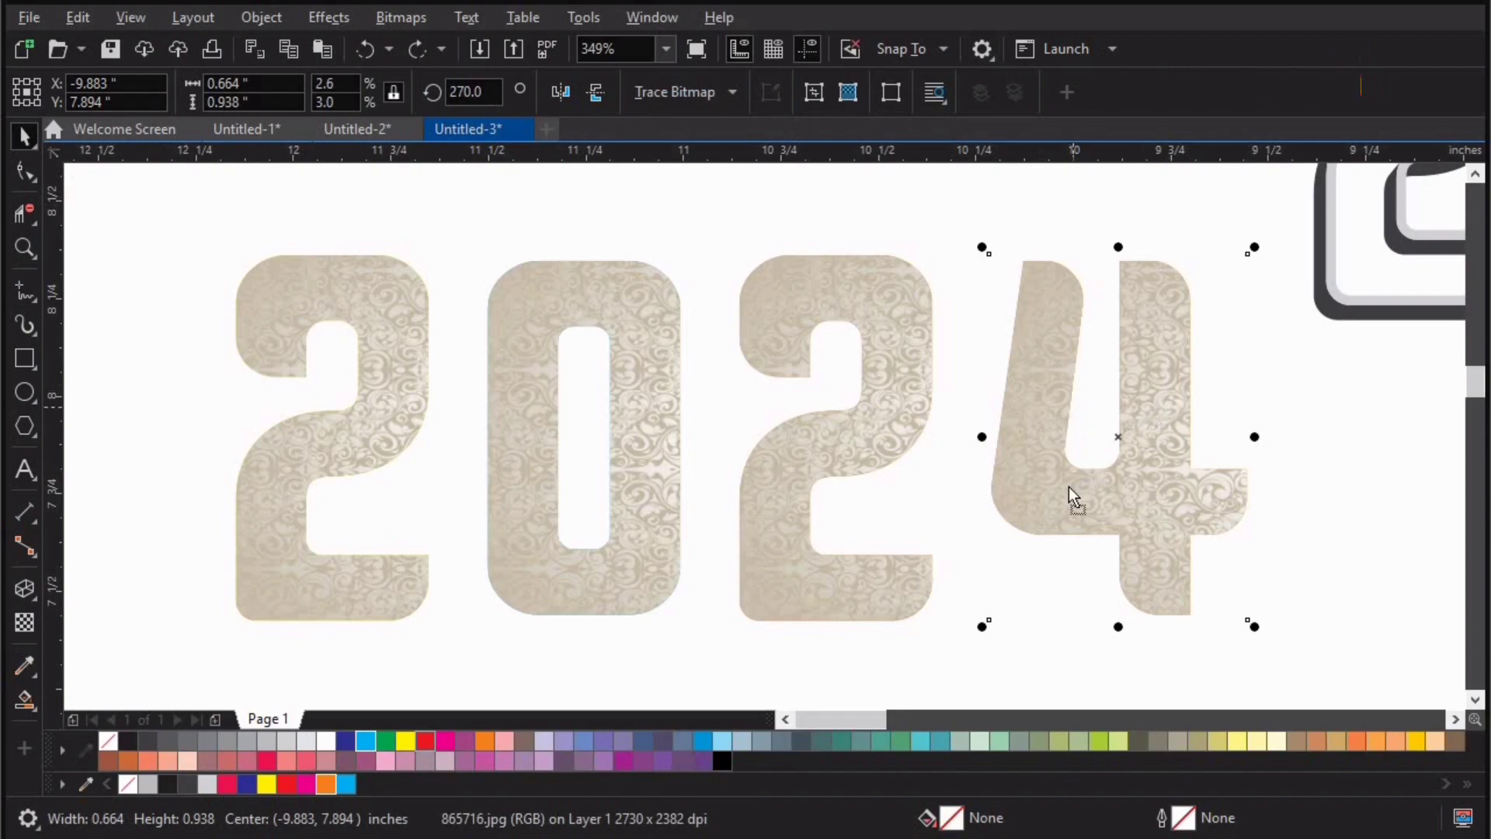
left_click_drag(1038, 515, 1077, 469)
key("ctrl+z")
left_click(25, 622)
left_click(281, 92)
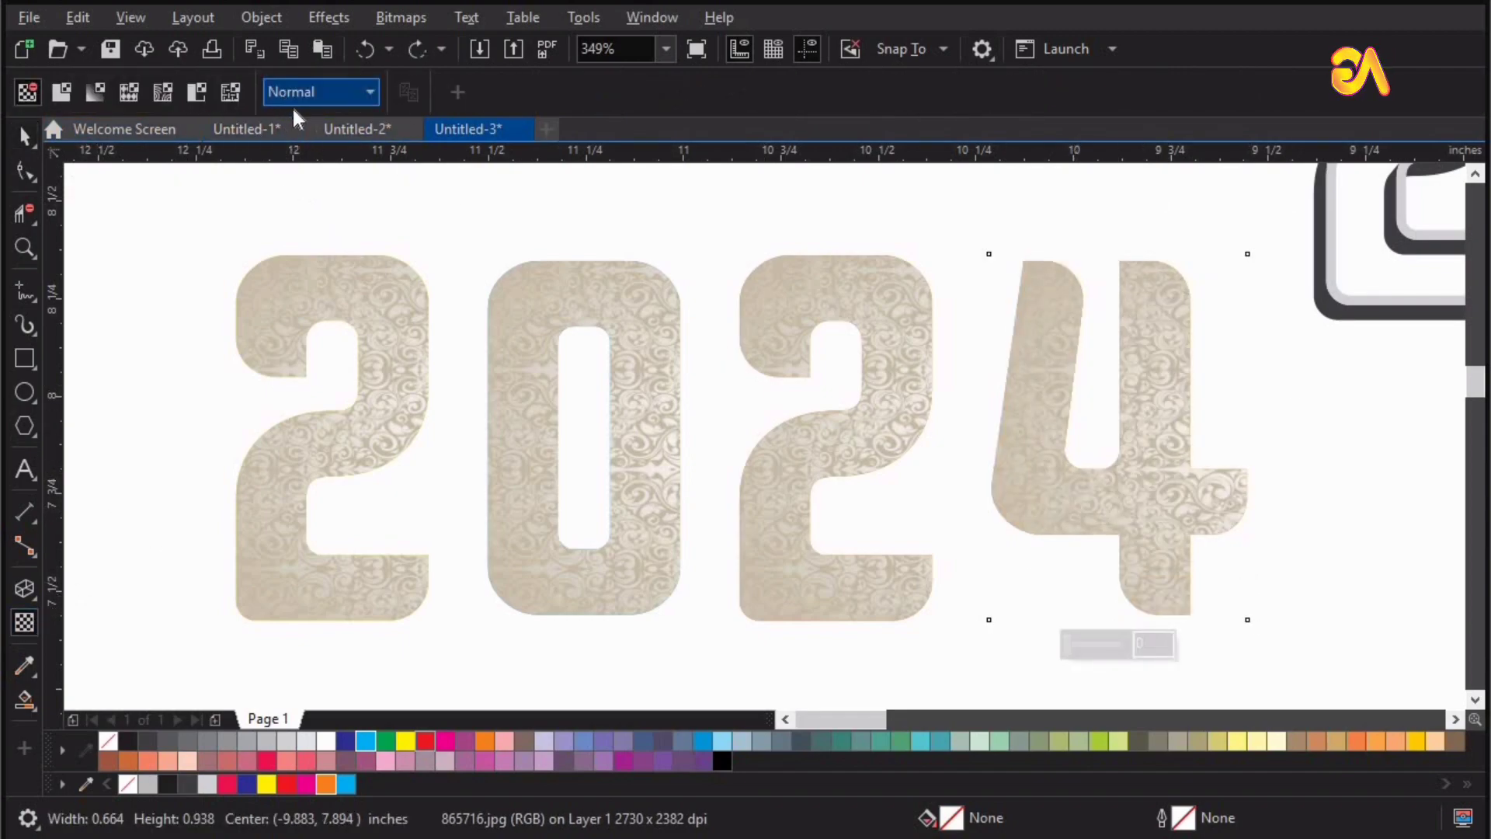
left_click(314, 217)
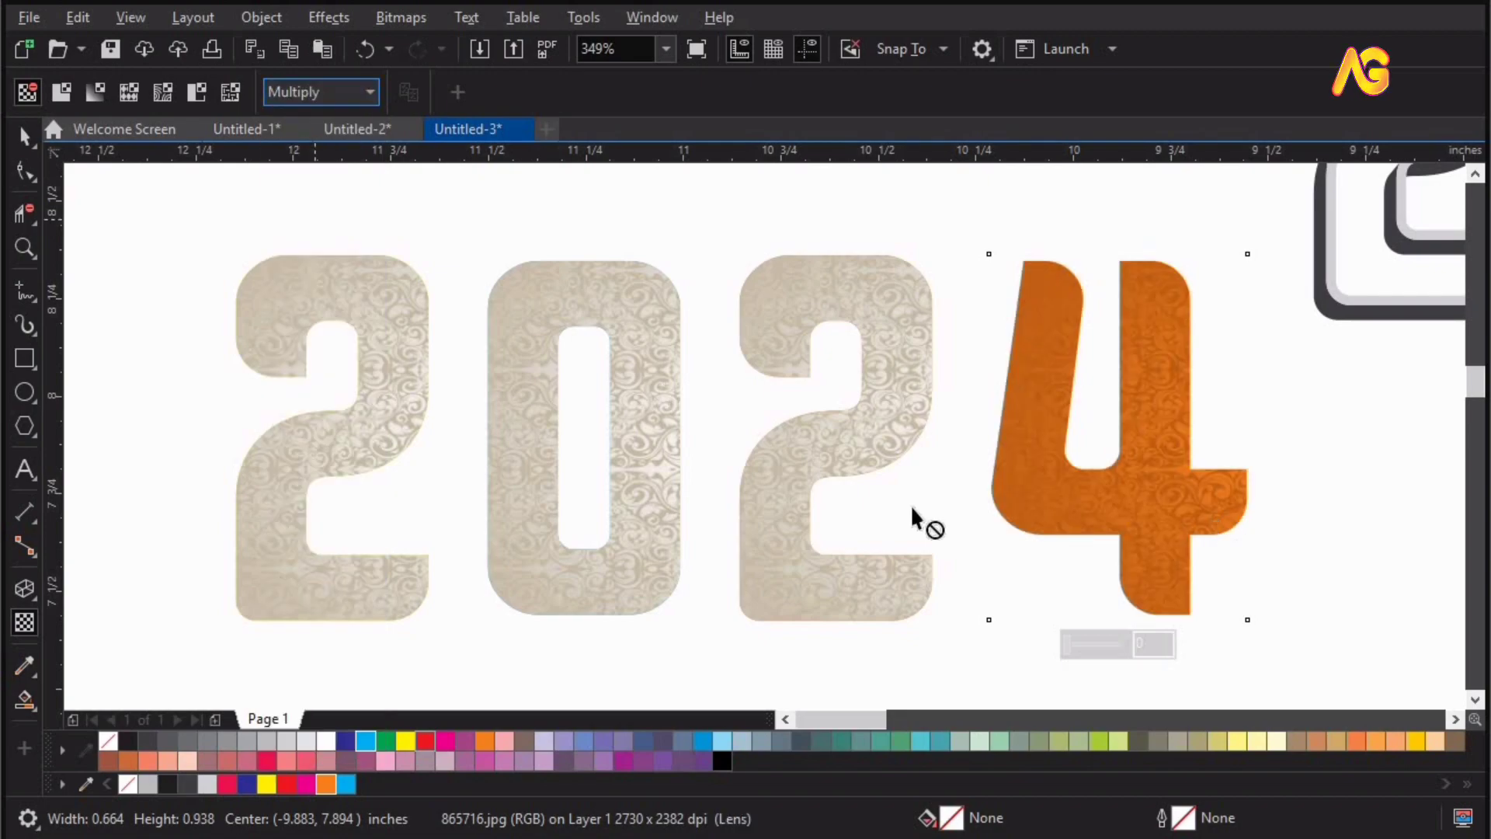
Step: Open the second 2's PowerClip for editing, set its texture image's merge mode to Multiply, and finish editing
left_click(903, 498)
key("space")
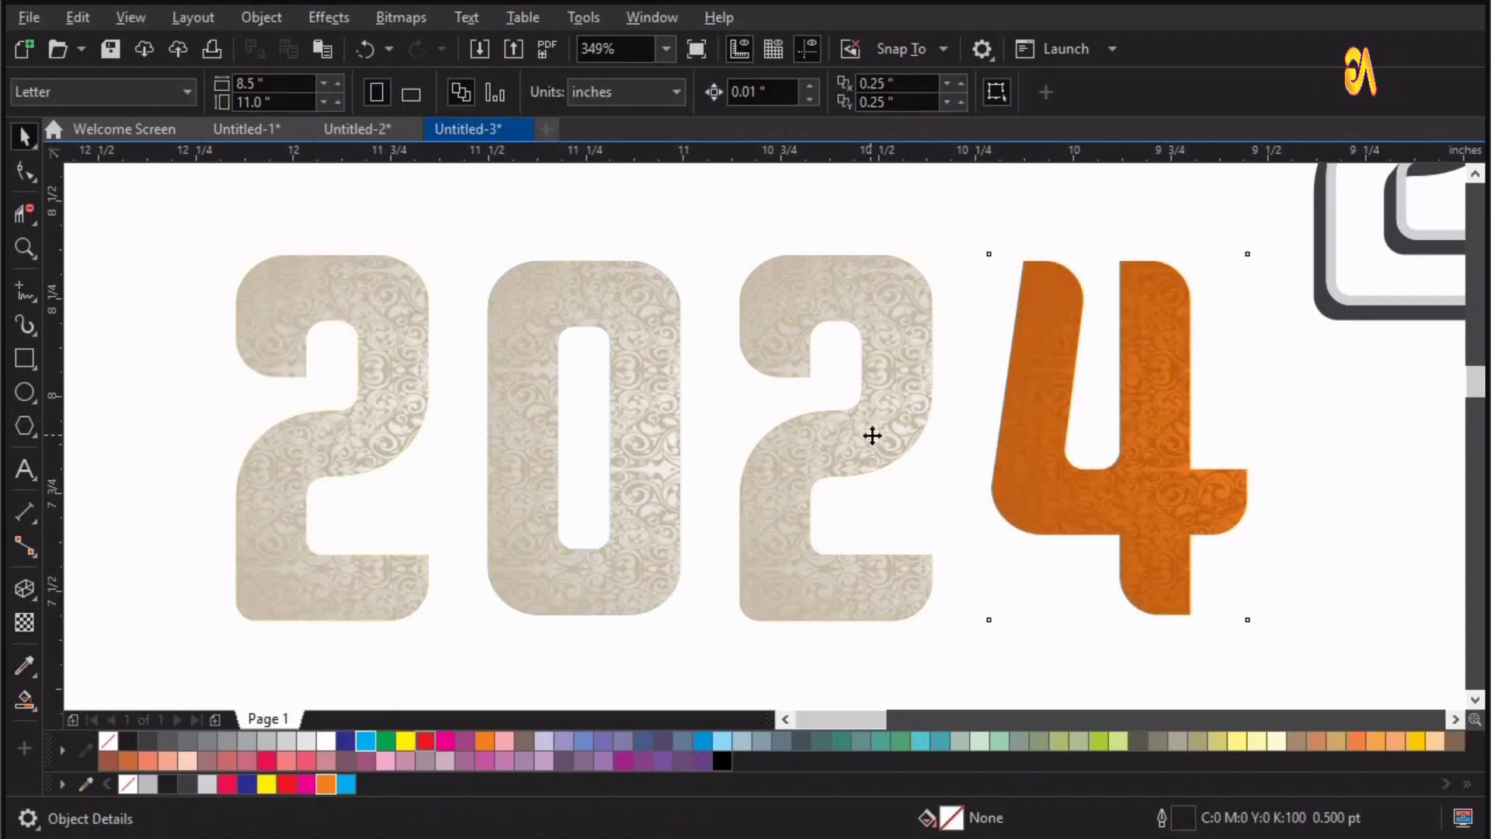
left_click(872, 435)
double_click(873, 443)
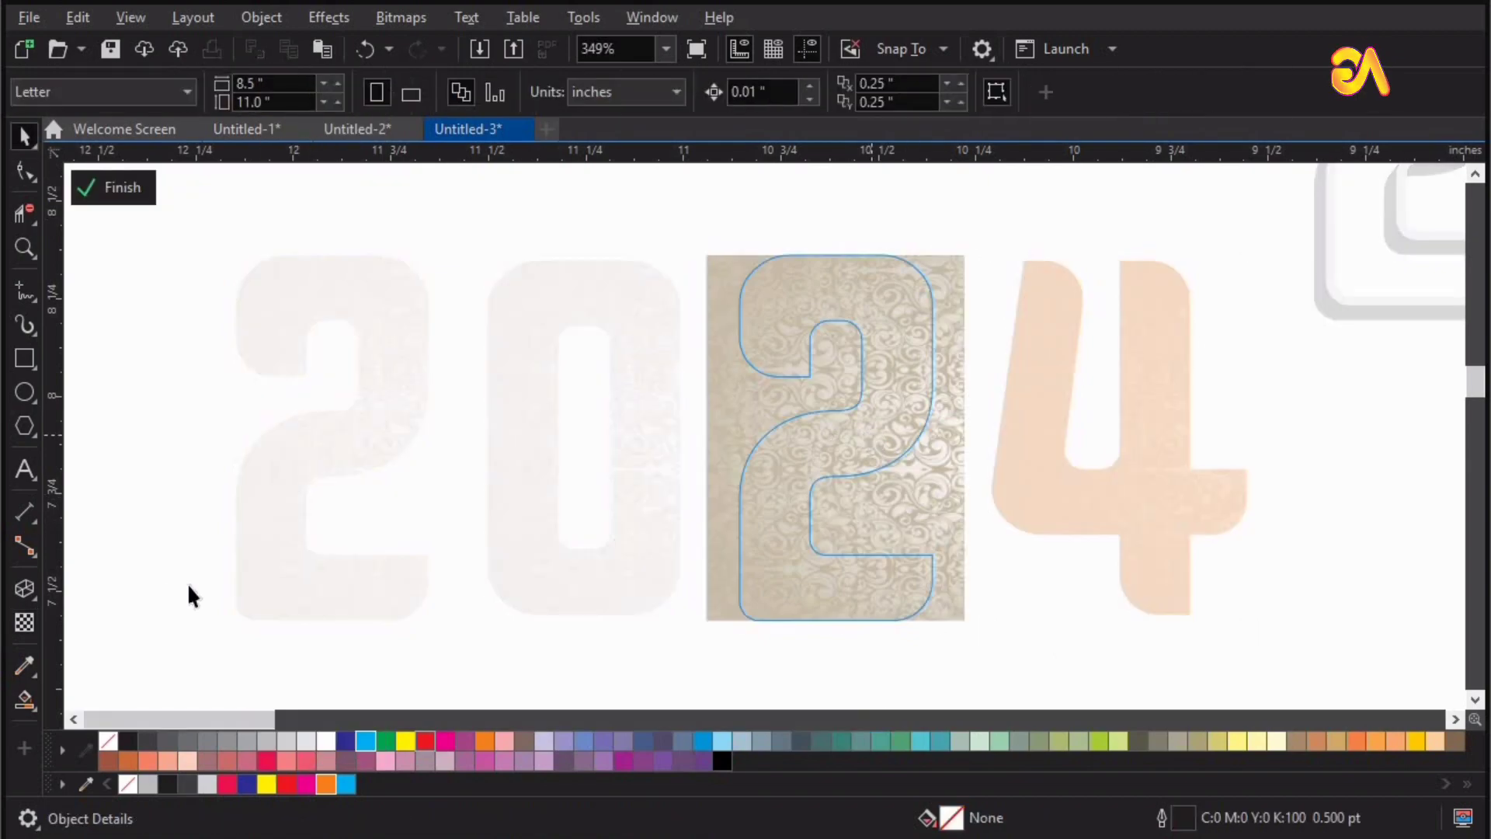
left_click(24, 623)
left_click(310, 94)
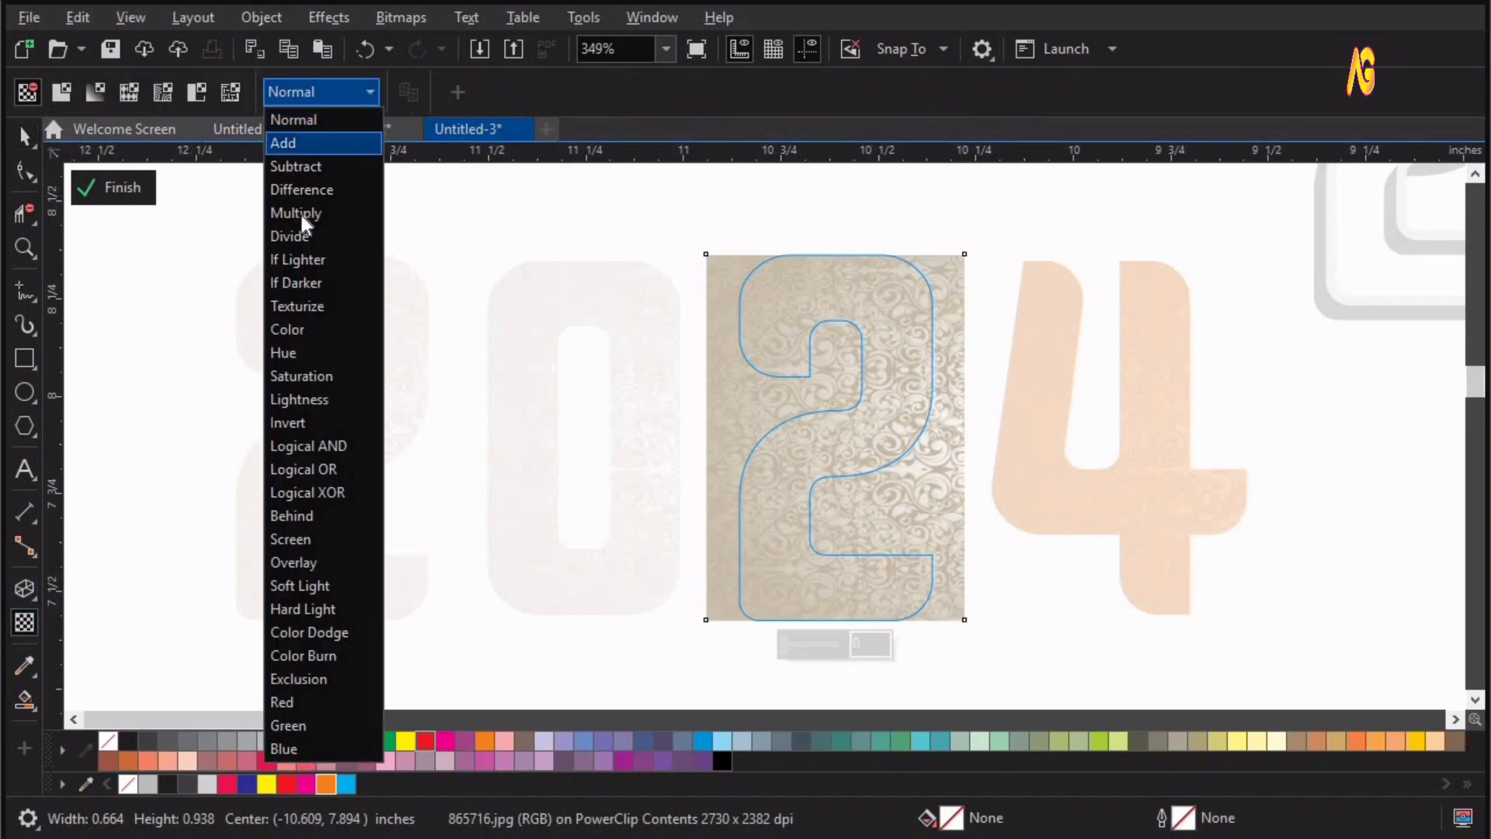
left_click(301, 215)
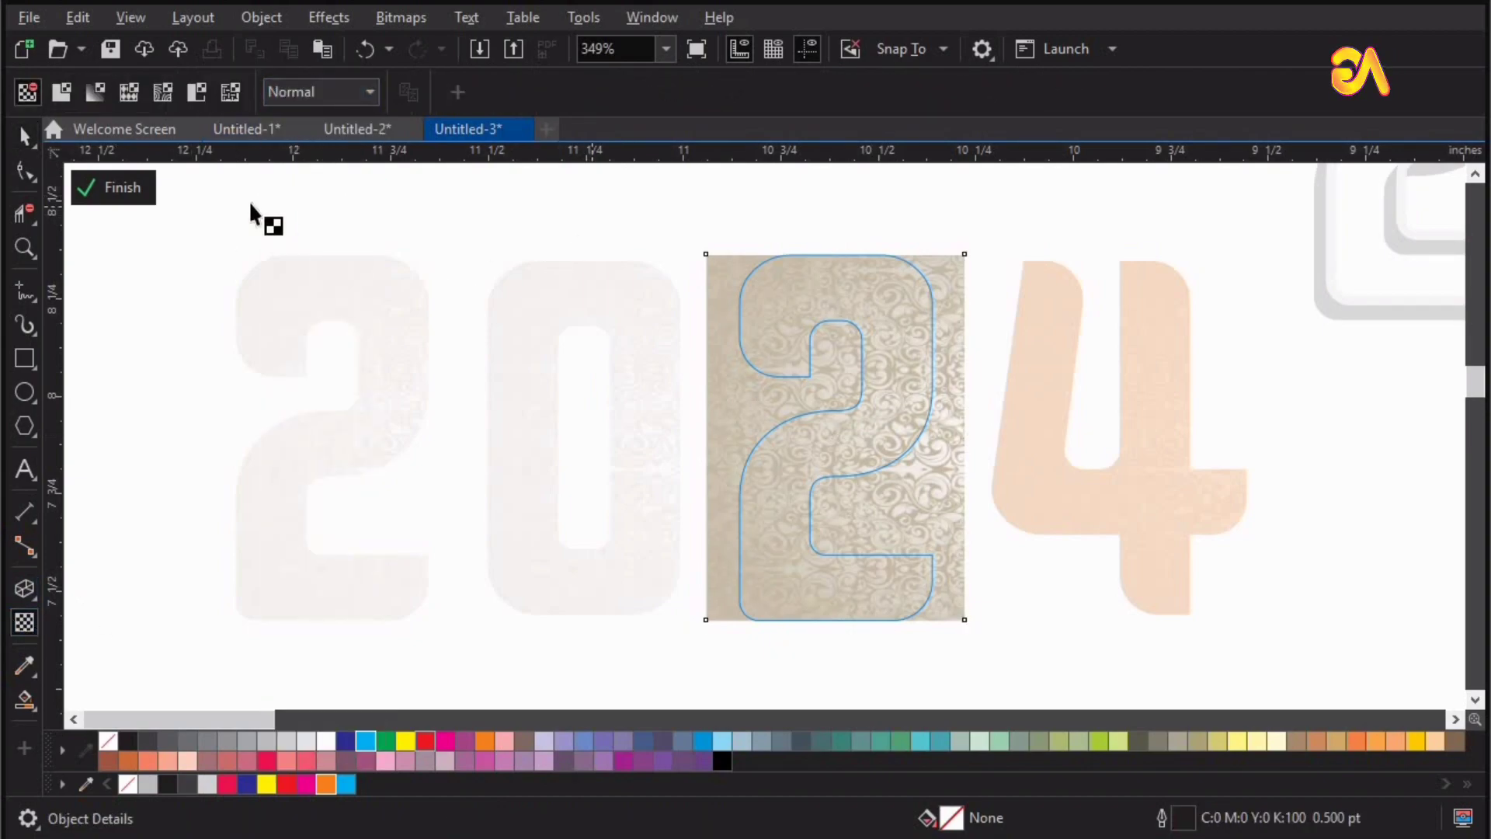
left_click(113, 187)
left_click(561, 231)
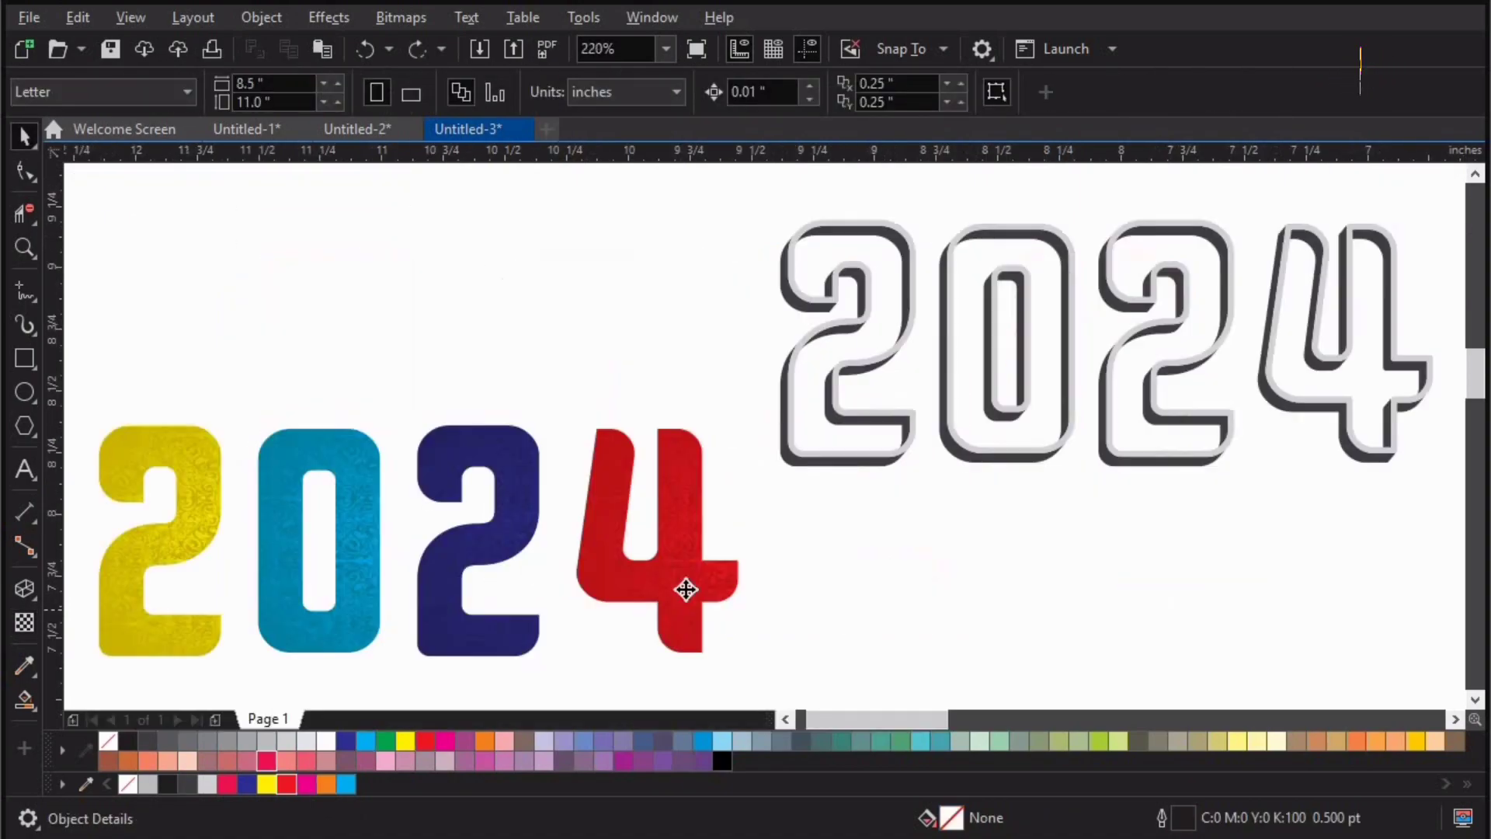
Step: Group the yellow, cyan, dark blue and red textured digits into one object
left_click(683, 589)
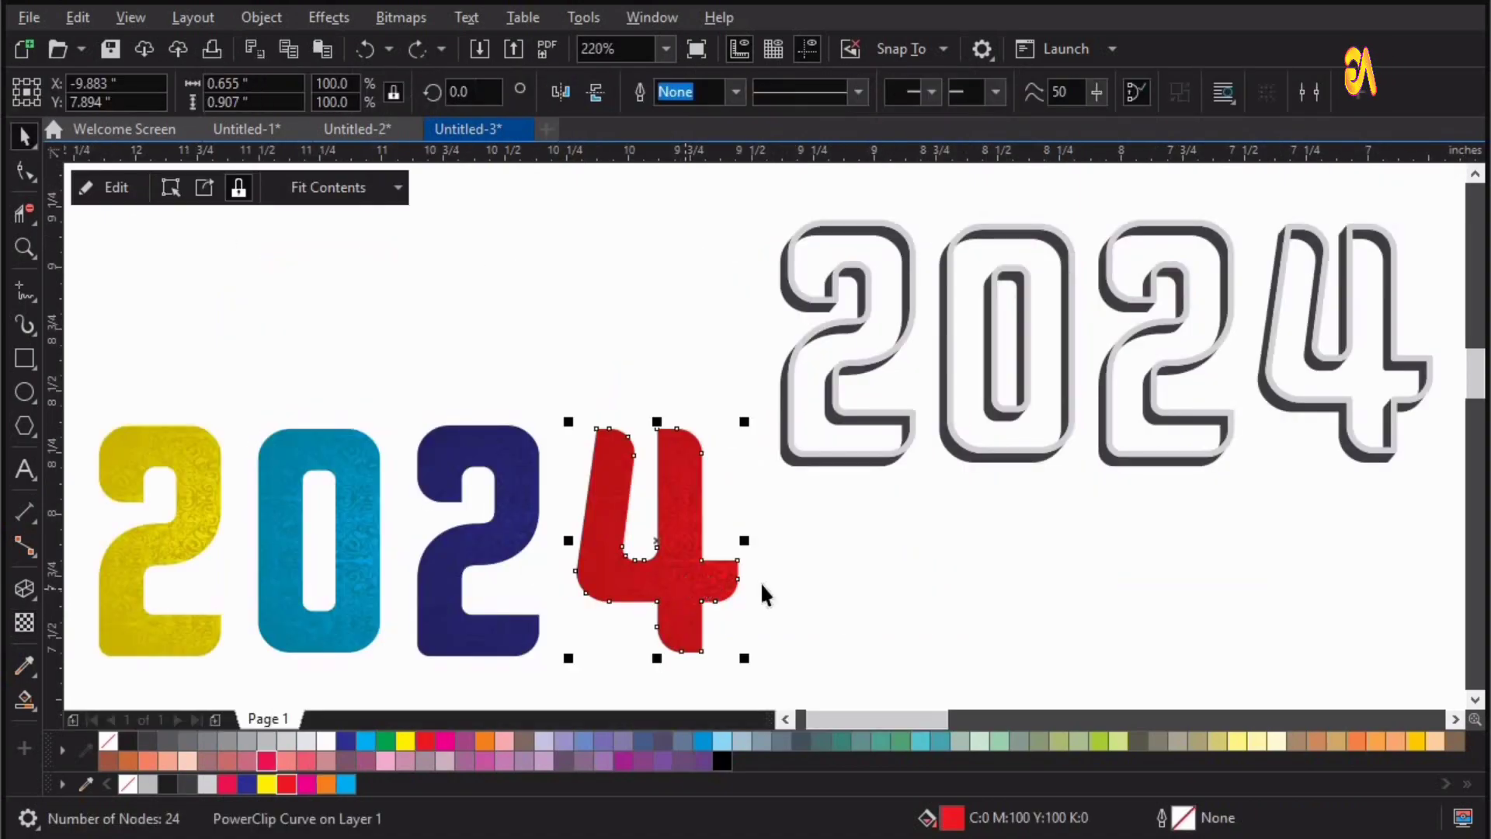
mouse_move(953, 441)
left_mouse_down()
mouse_move(961, 411)
mouse_move(955, 439)
left_mouse_up()
left_click(586, 583)
left_click(435, 586, "shift")
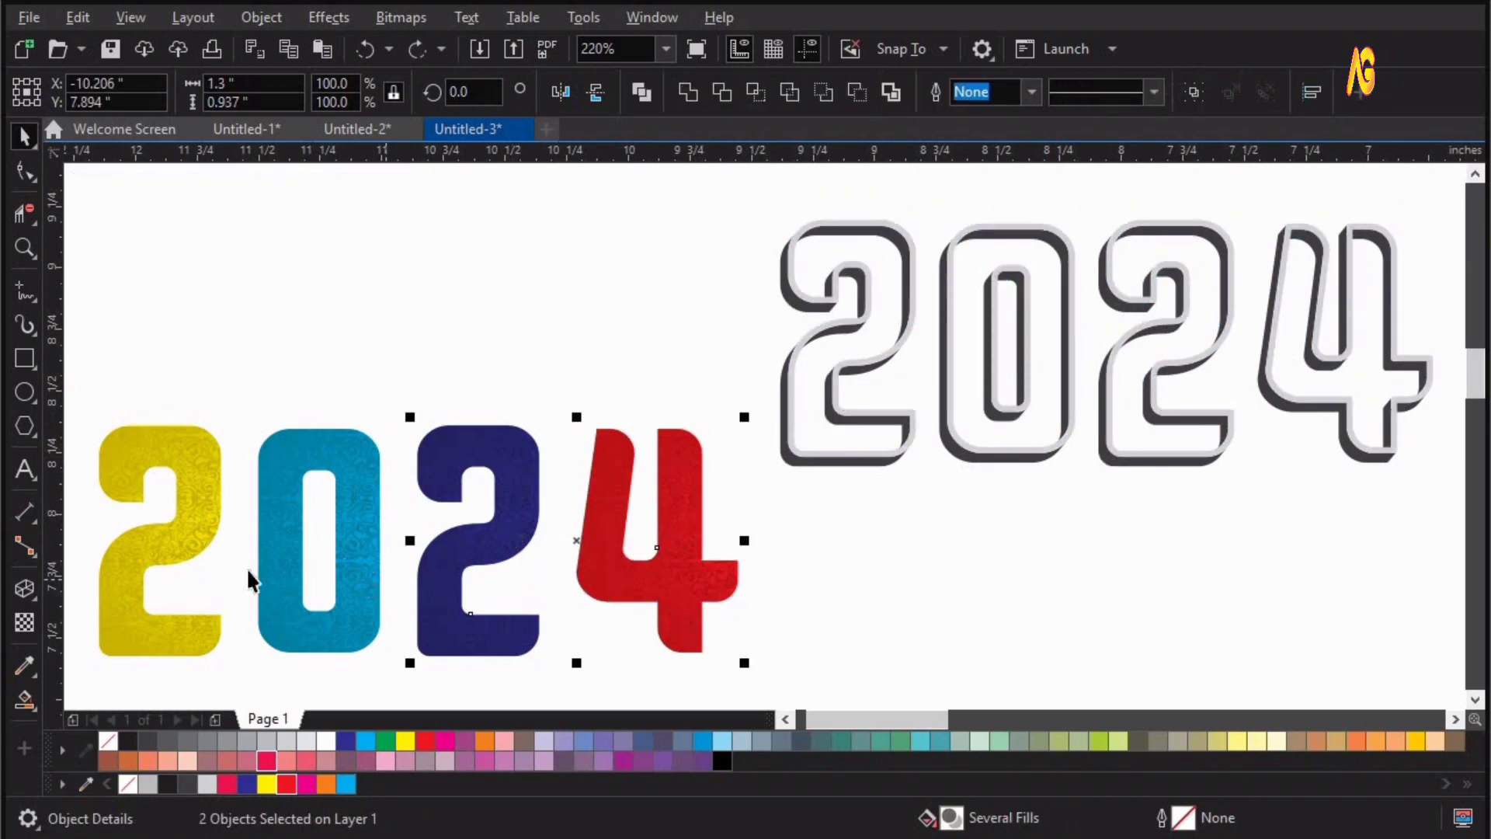
left_click(261, 579, "shift")
left_click(194, 536, "shift")
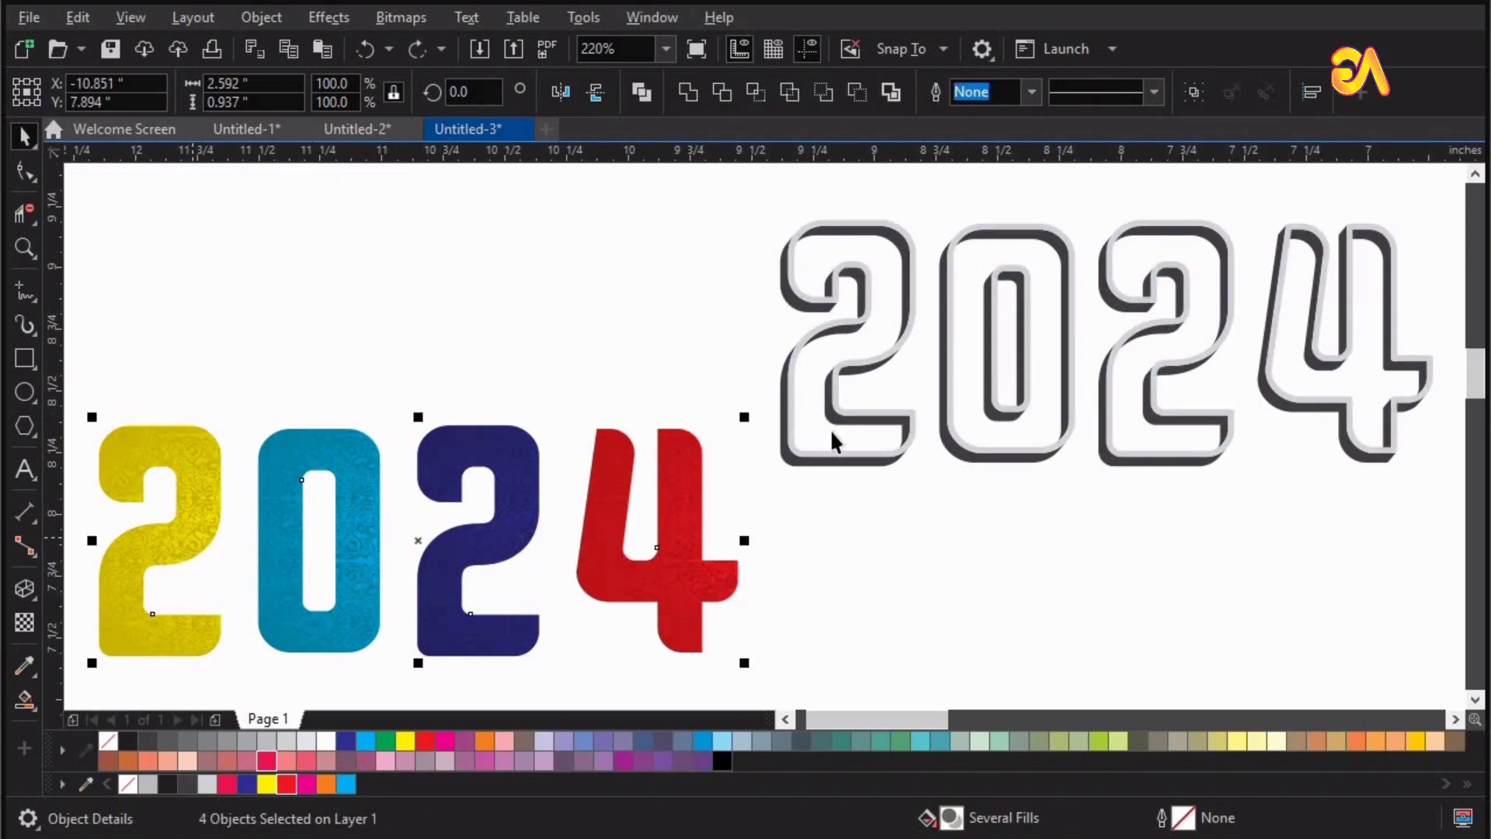
key("ctrl+g")
Step: Align the coloured digit group to the outlined 2024 by left edges and vertical centres
left_click(852, 416, "shift")
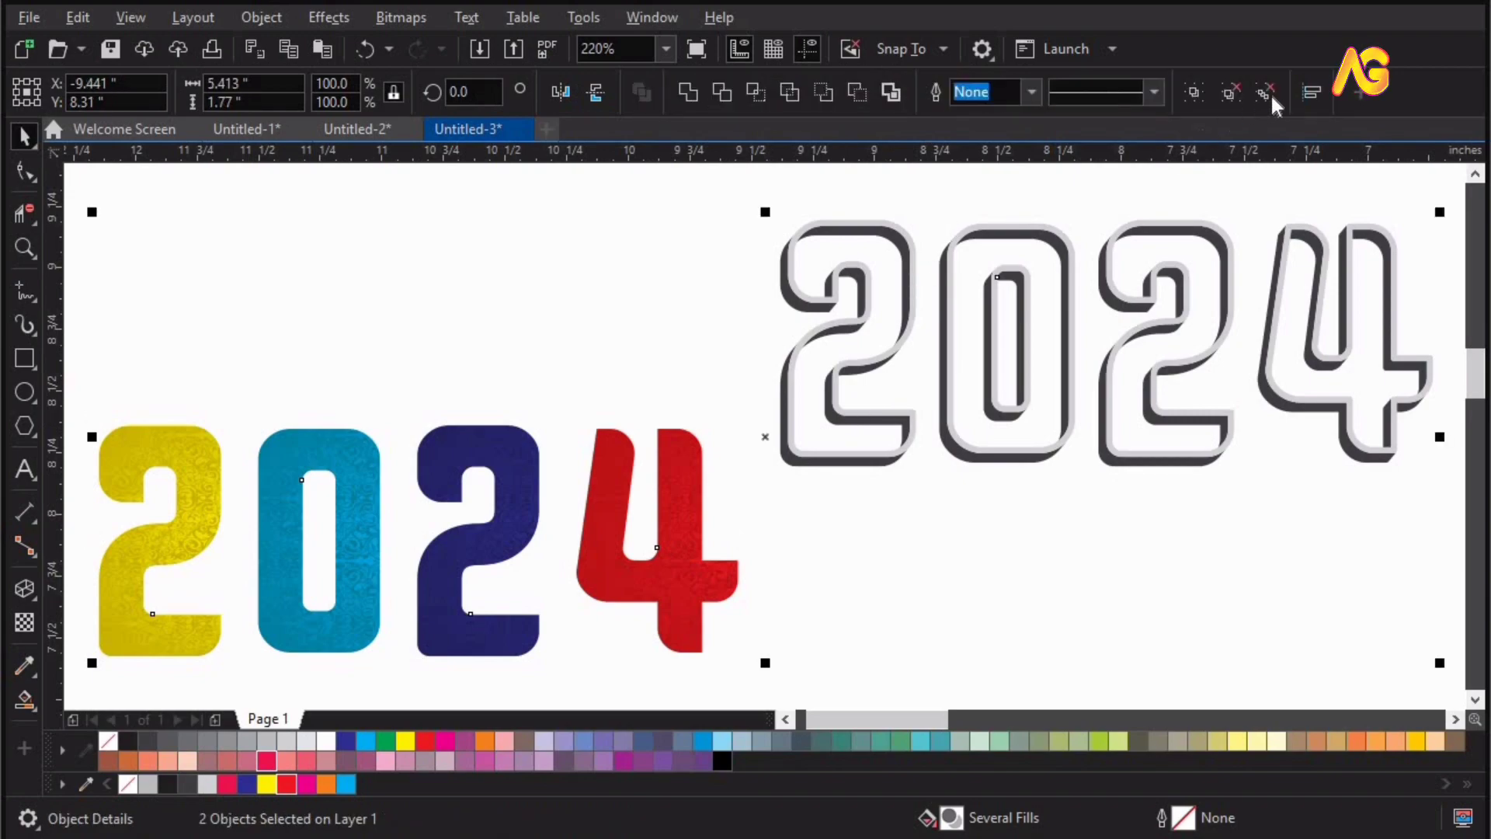
left_click(1311, 91)
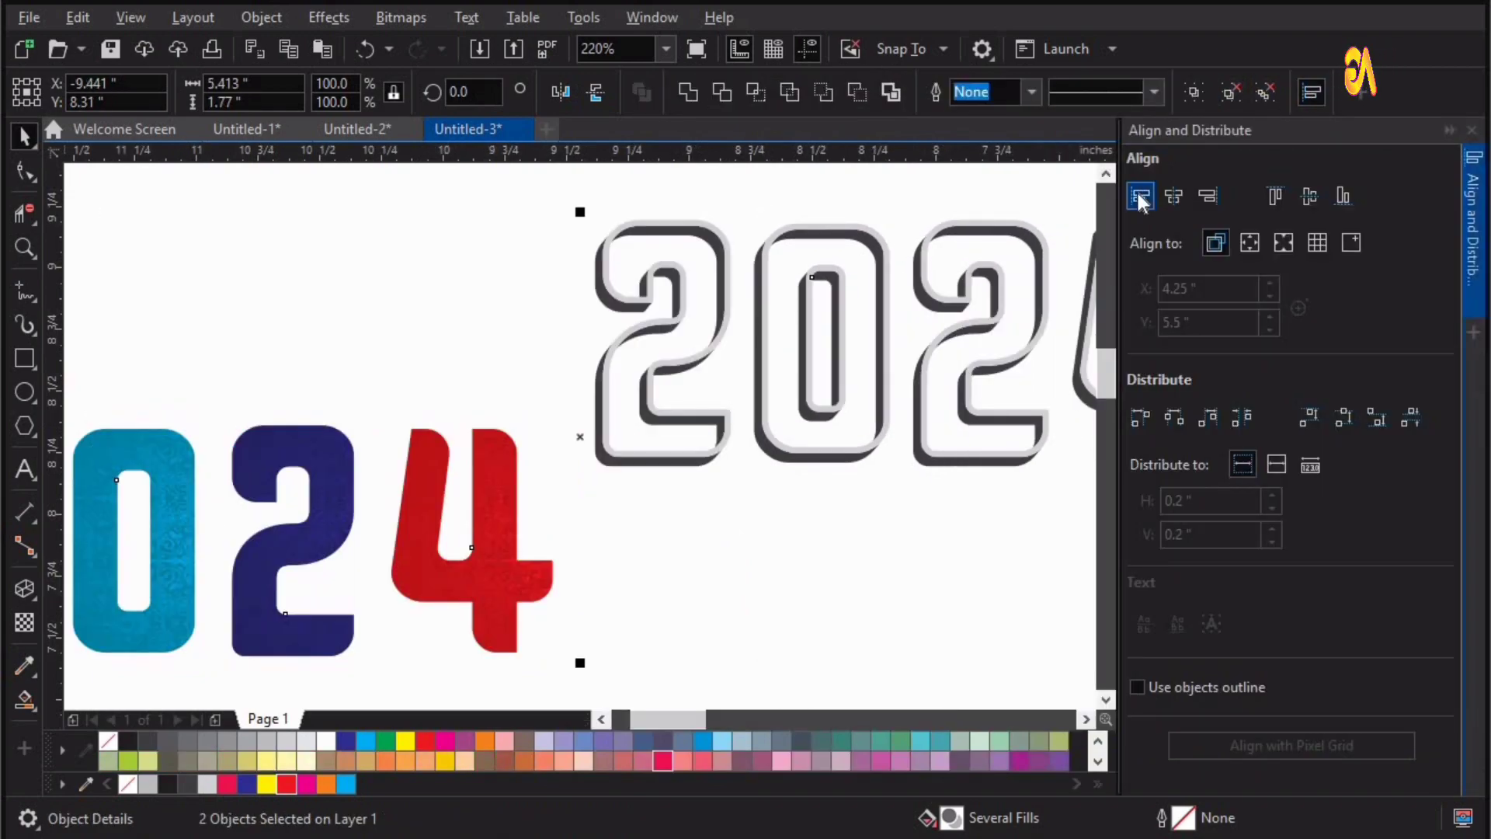
left_click(1138, 198)
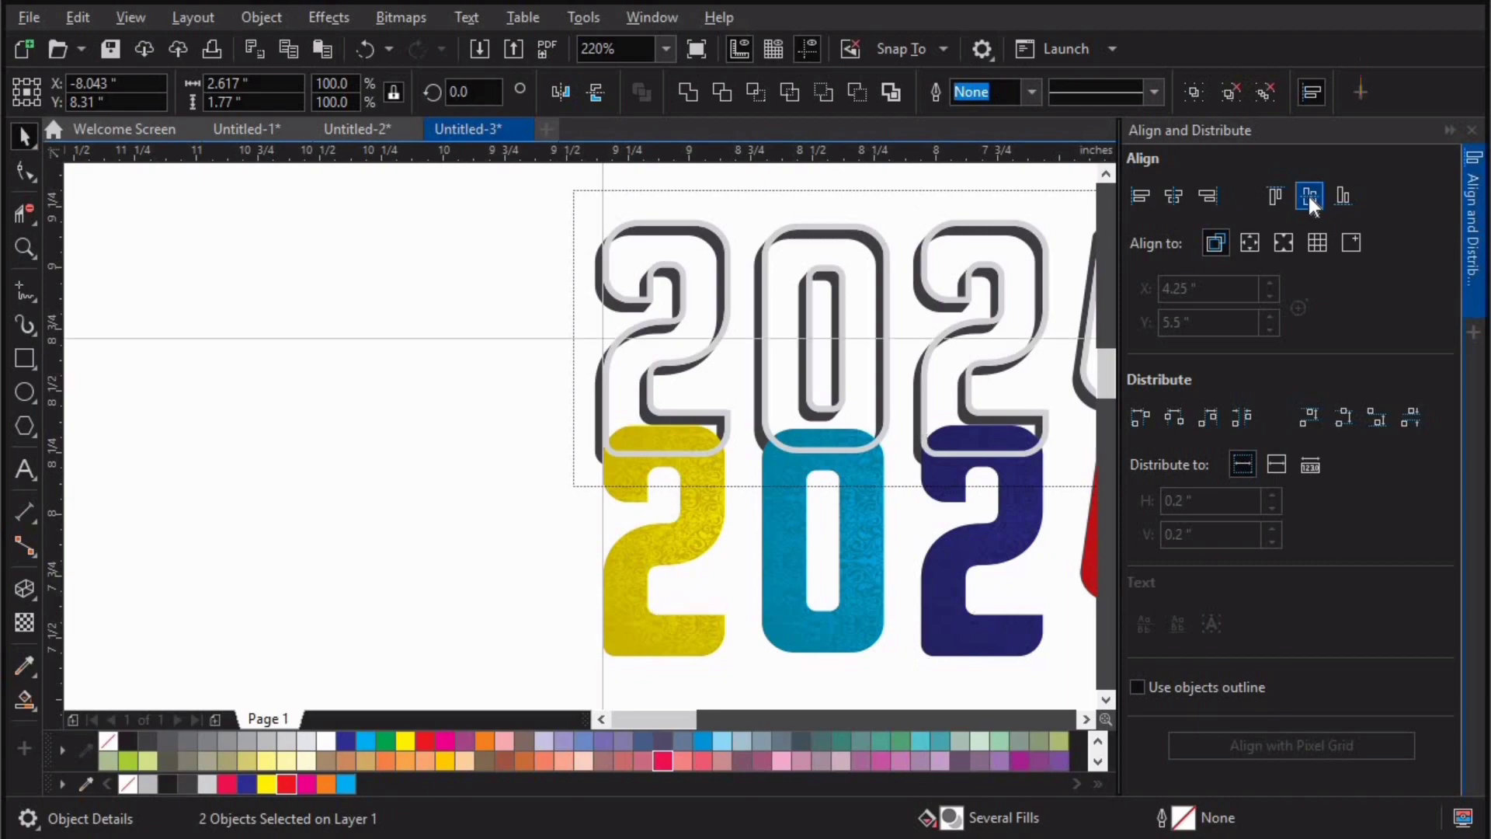
left_click(1310, 197)
left_click(1473, 131)
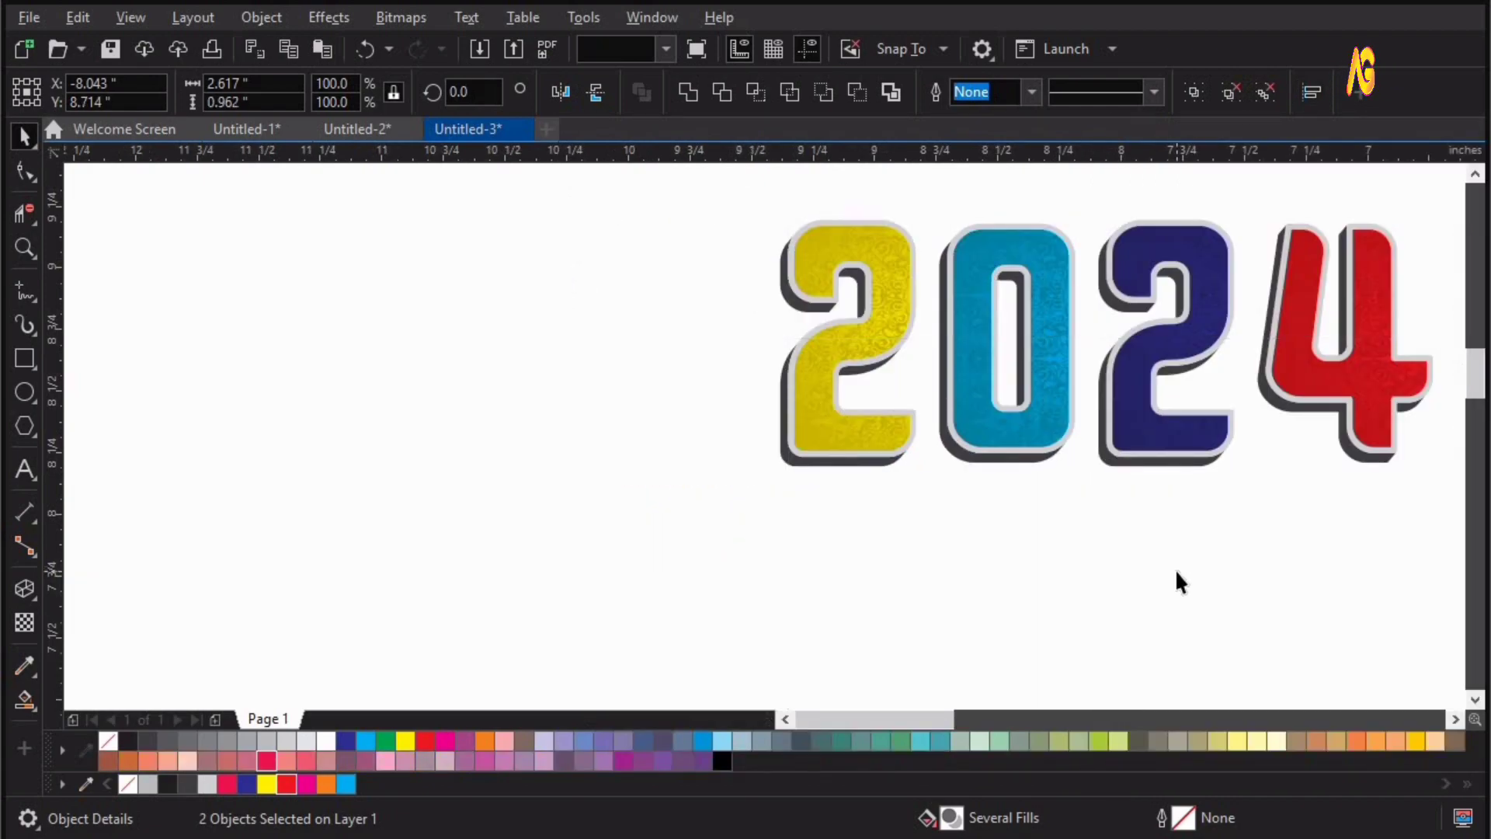
Step: Send the coloured digit group back one level in the stacking order
left_click(1176, 569)
key("F4")
left_click(1199, 514)
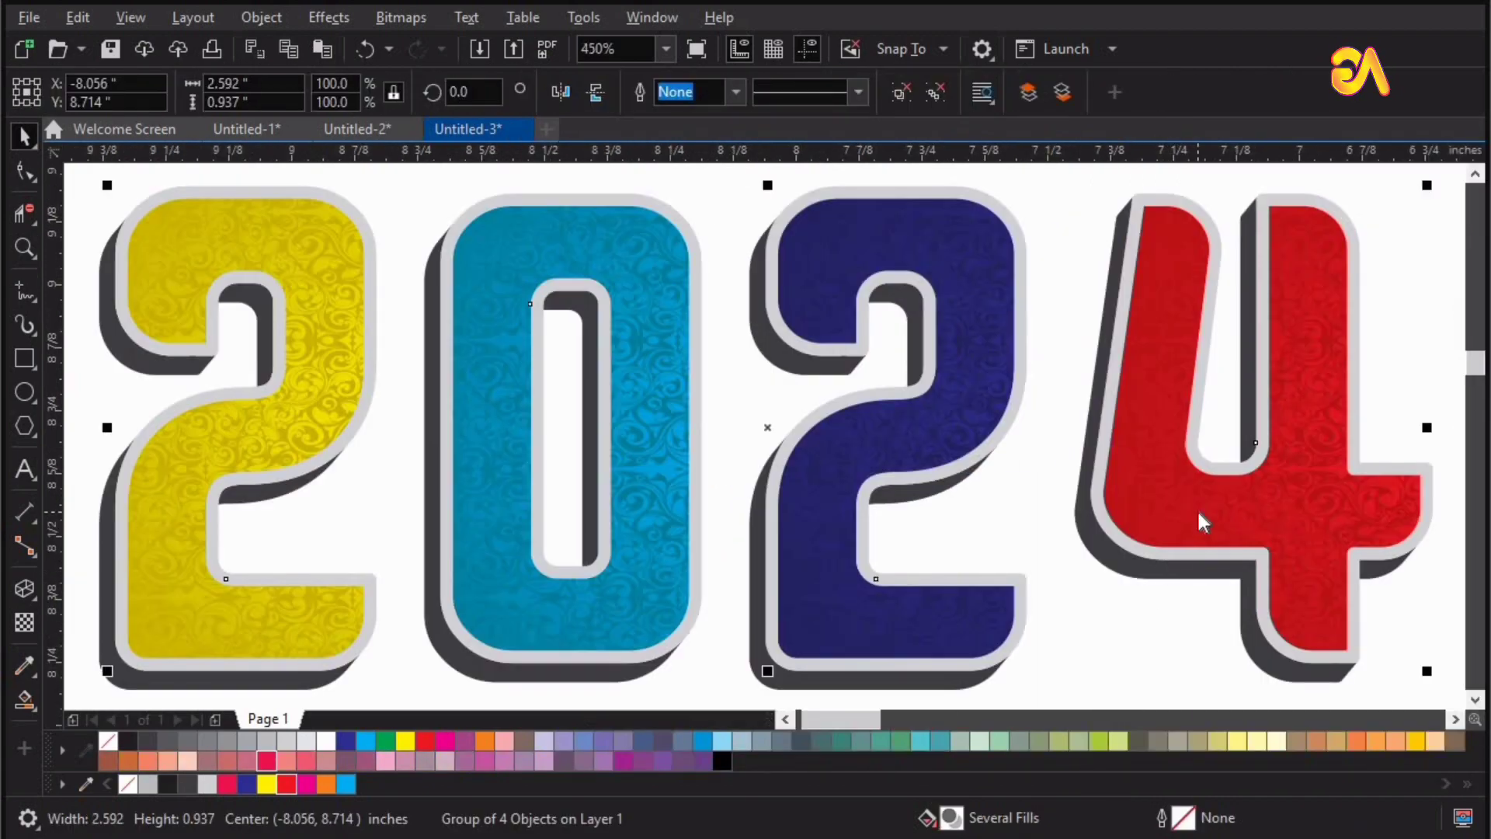
right_click(1196, 509)
mouse_move(1246, 432)
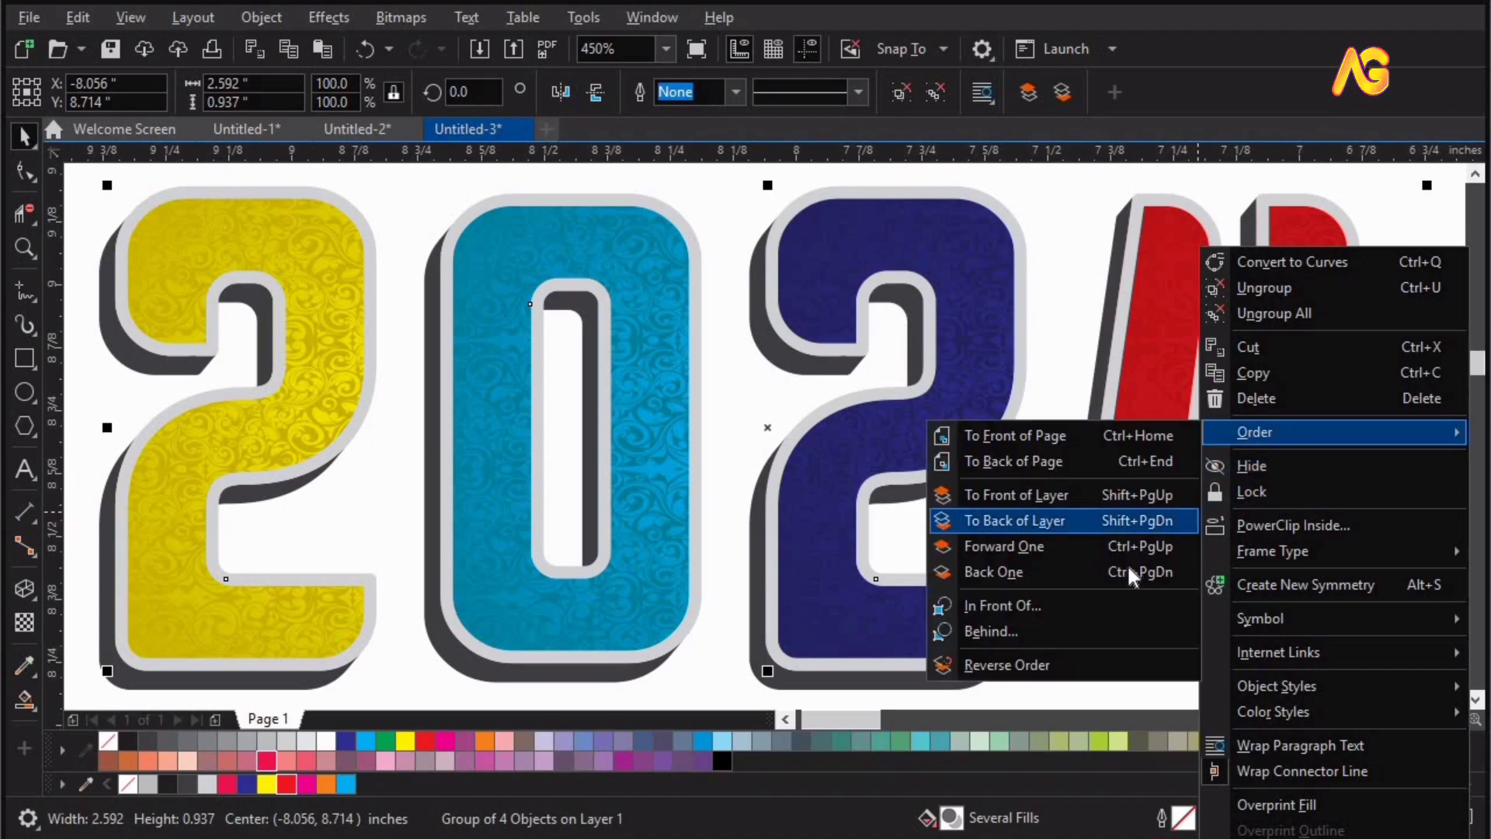
left_click(1126, 562)
key("Escape")
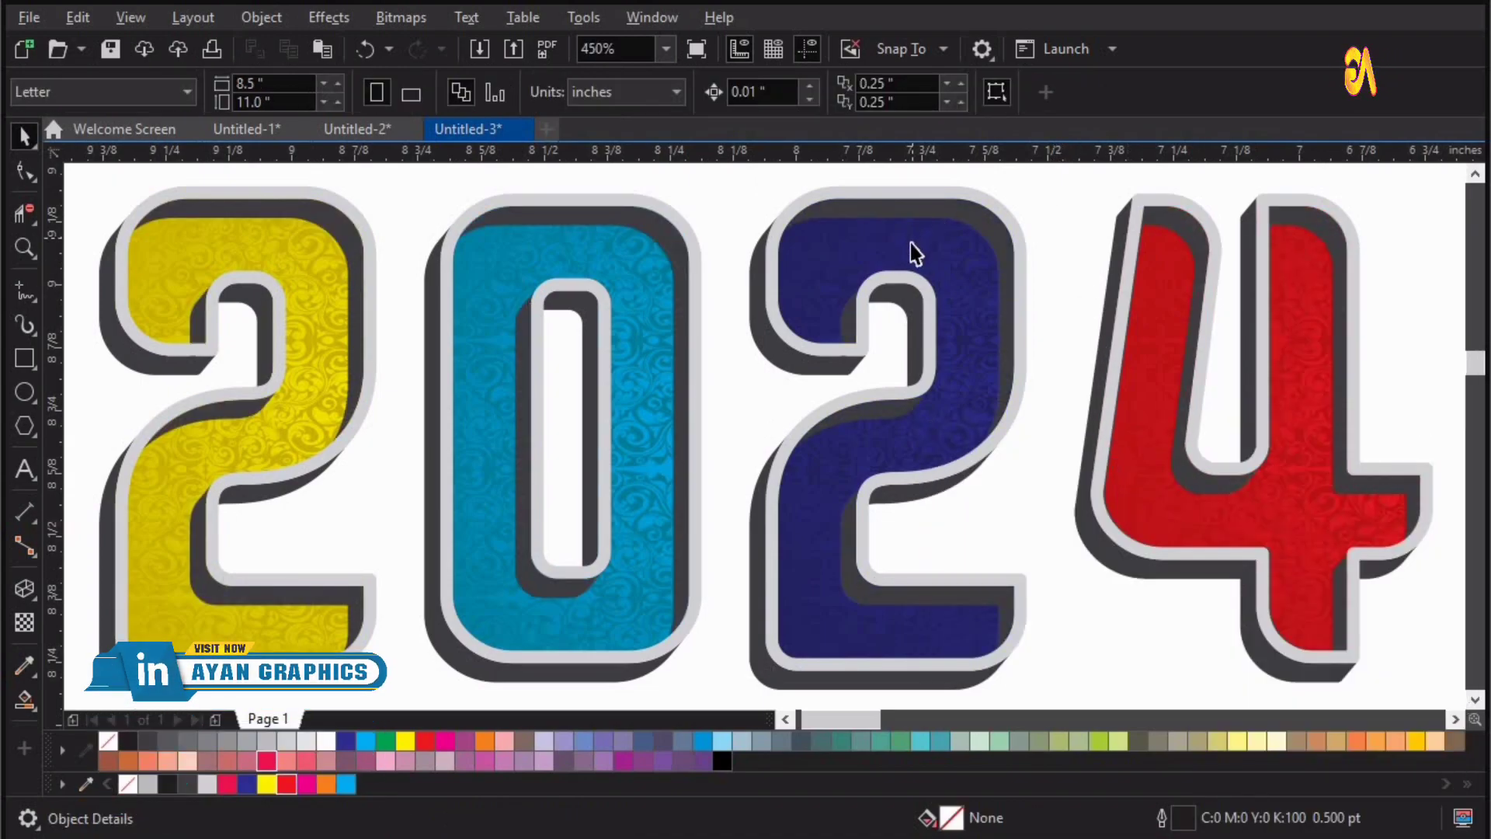
Step: Fill the dark grey extrusion shape of the 2024 with black (K:100)
left_click(1009, 624)
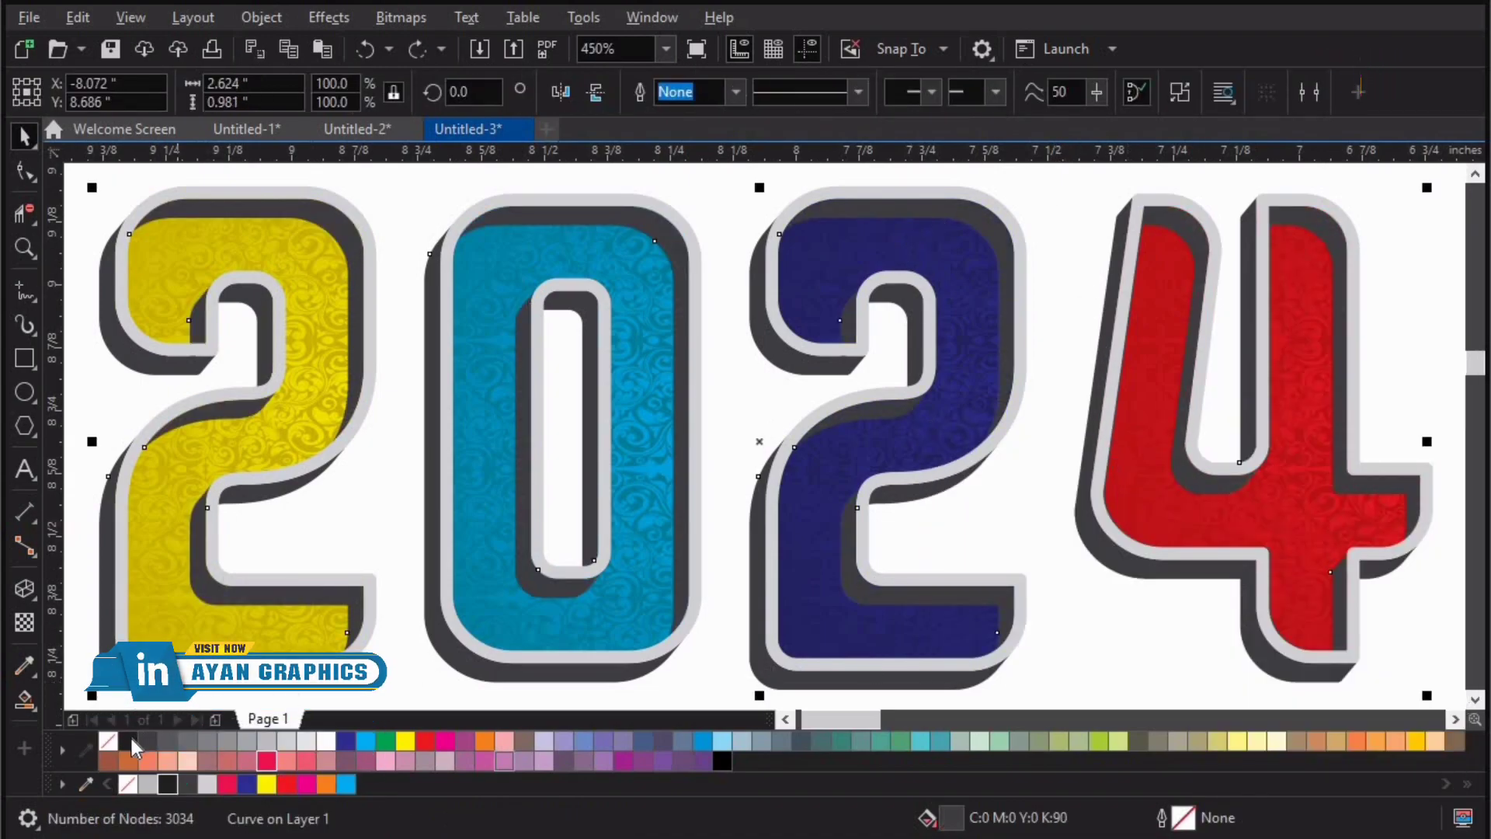
left_click(130, 742)
left_click(724, 589)
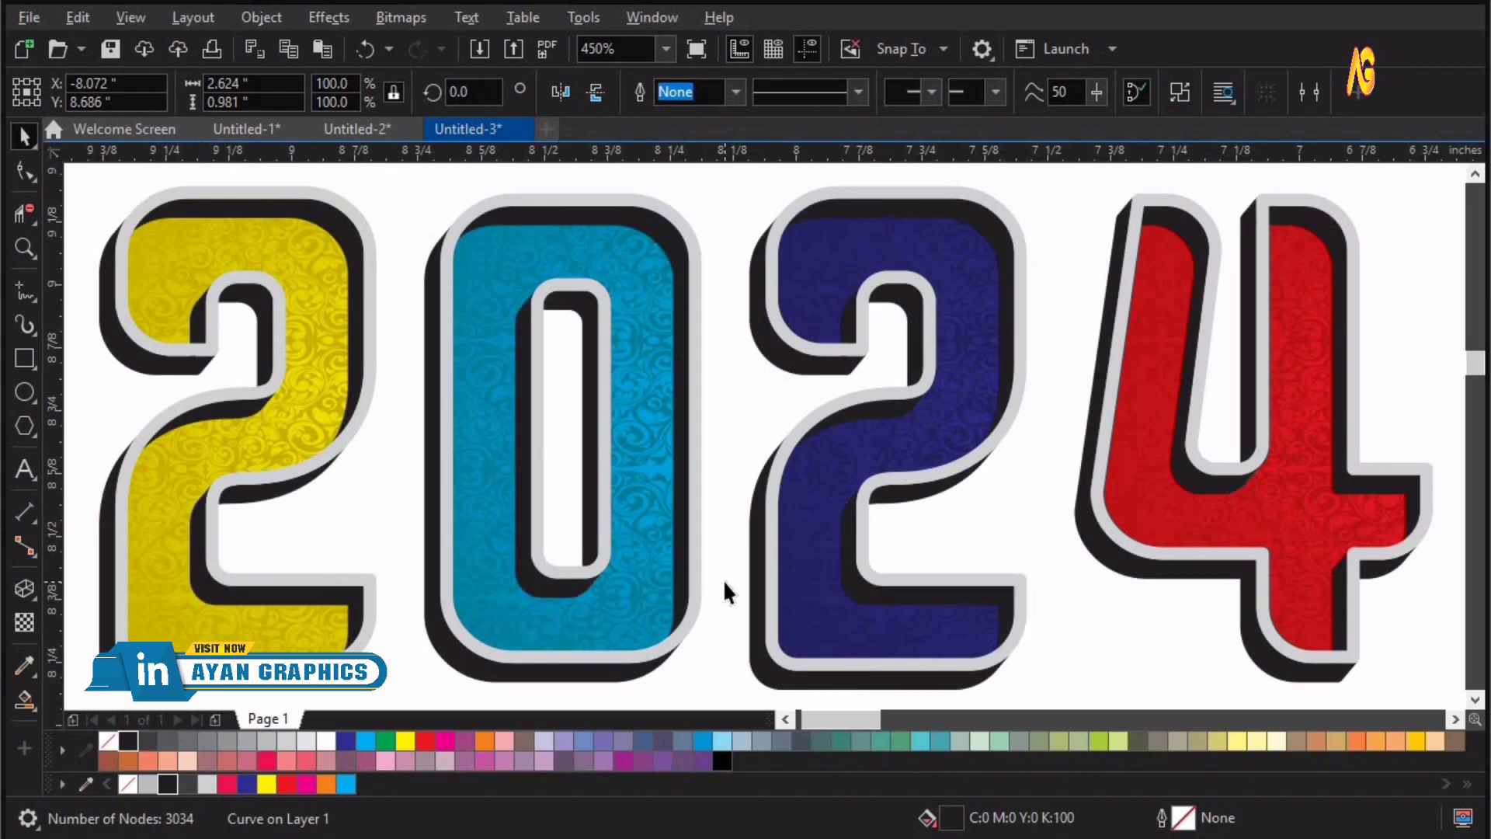
Step: Add a block shadow to the light grey outline, about 0.095 in deep at an angle of about 229°, towards the lower left
left_click(698, 460)
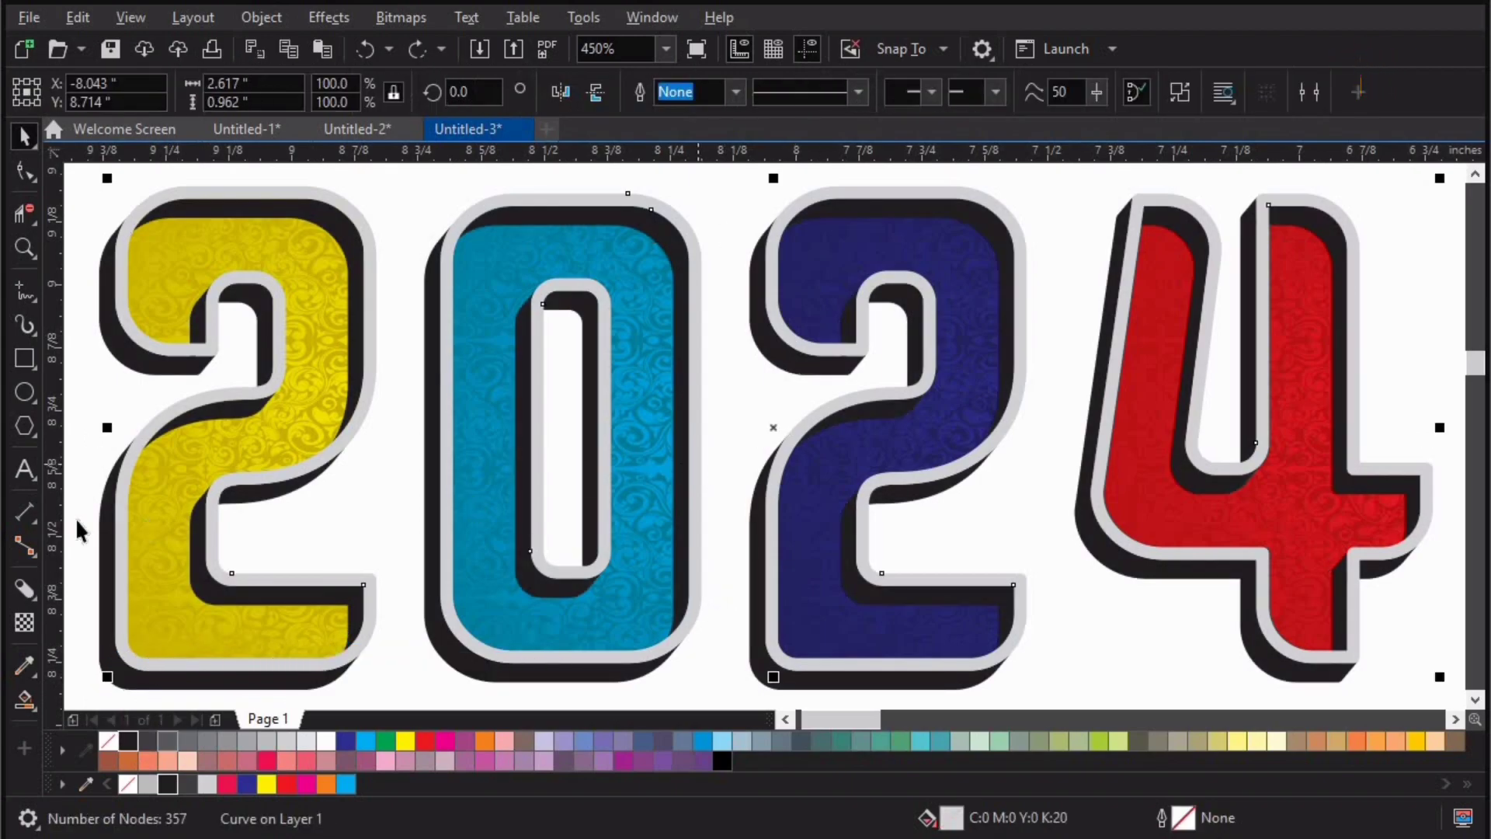
left_click(36, 603)
left_click(104, 741)
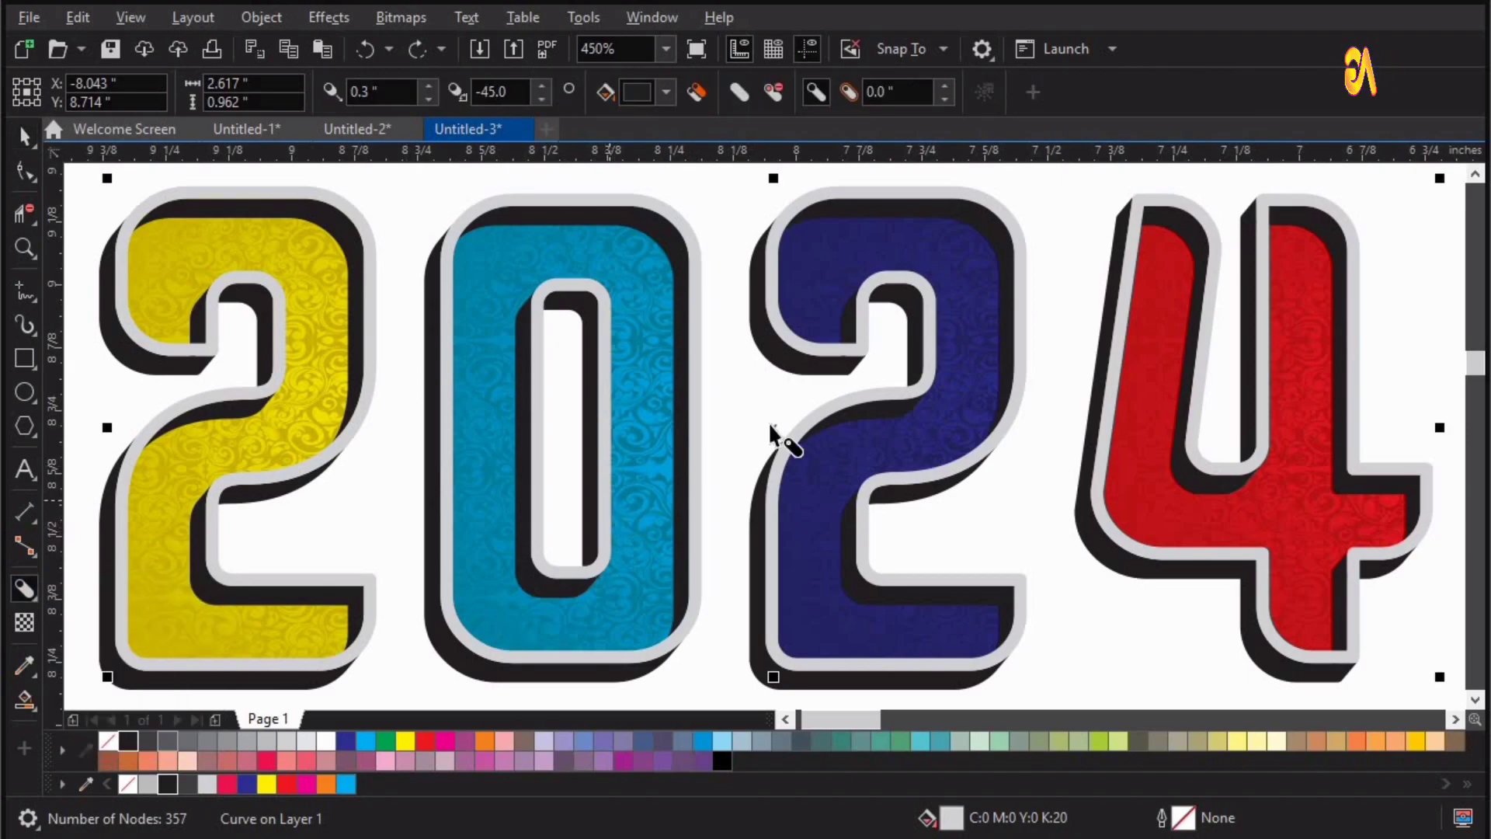
left_click_drag(775, 424, 743, 471)
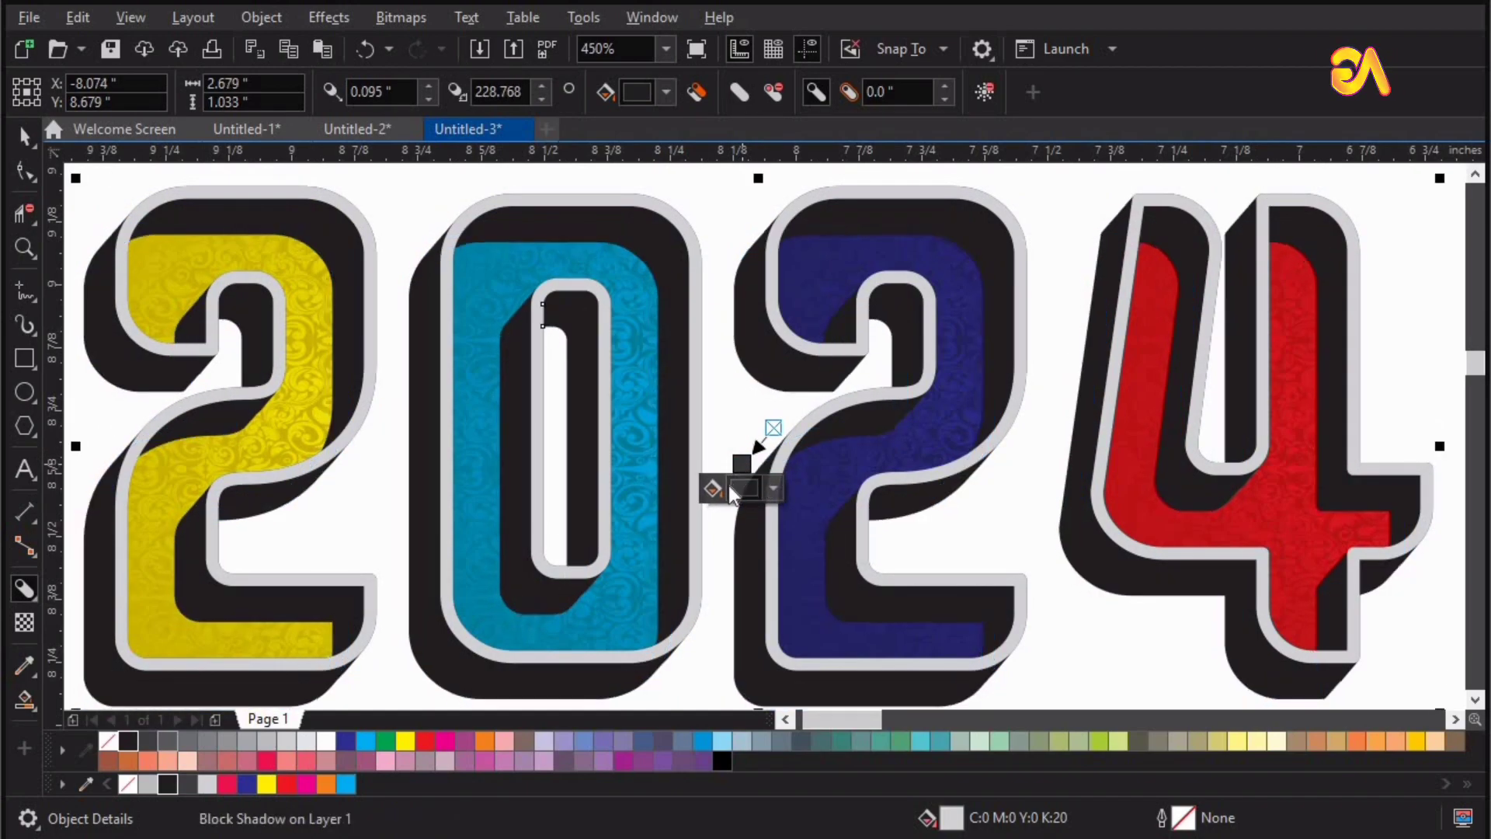
Step: Break the block shadow apart from the light grey outline
key("space")
left_click(264, 18)
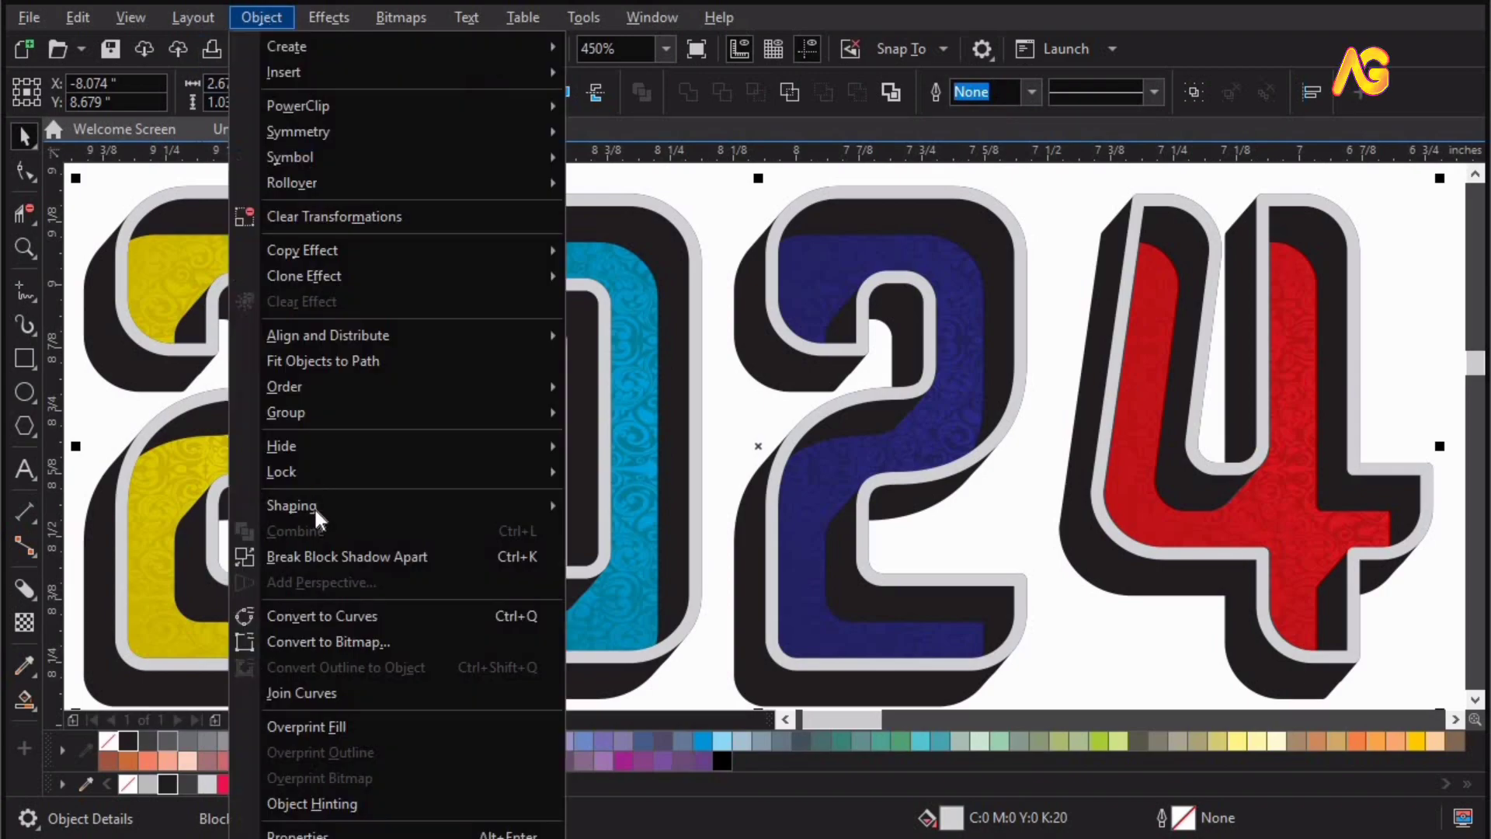
left_click(315, 558)
key("F3")
key("F2")
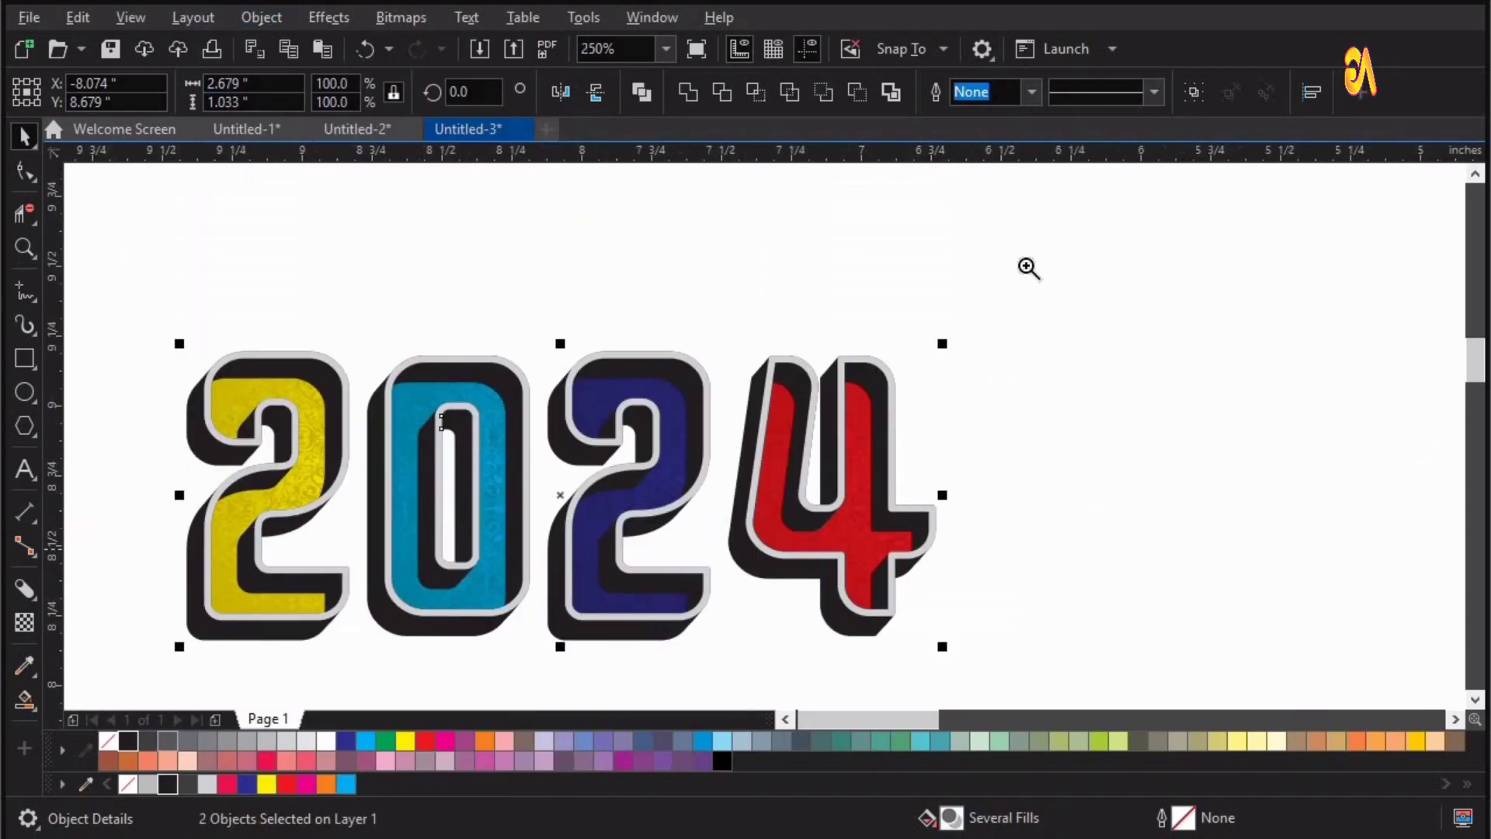
Step: Apply a uniform transparency of about 43 to the black block shadow of the 2024
left_click_drag(1031, 253, 116, 730)
key("space")
key("Escape")
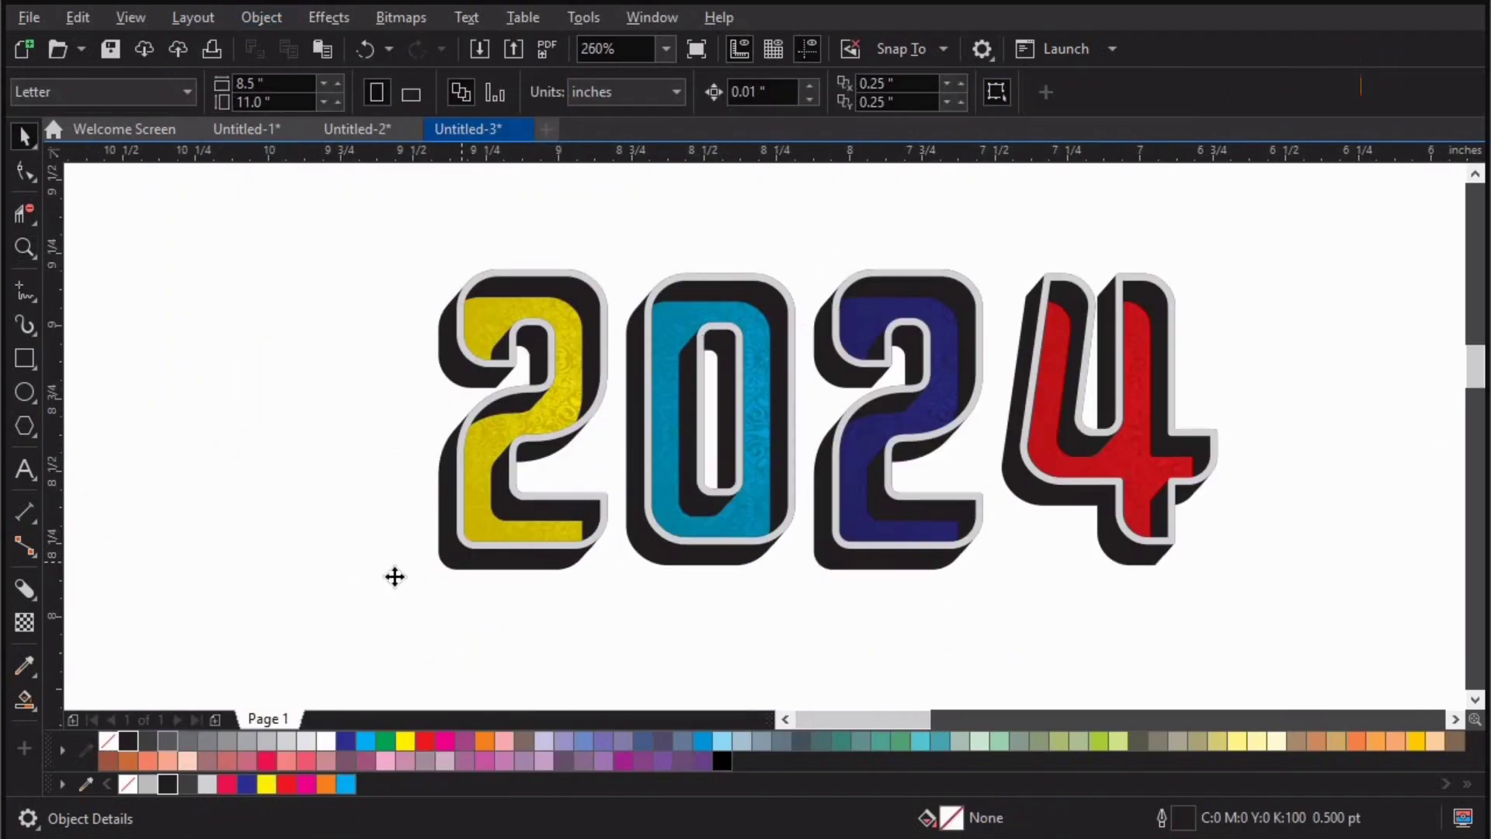
left_click_drag(394, 576, 326, 588)
key("ctrl+z")
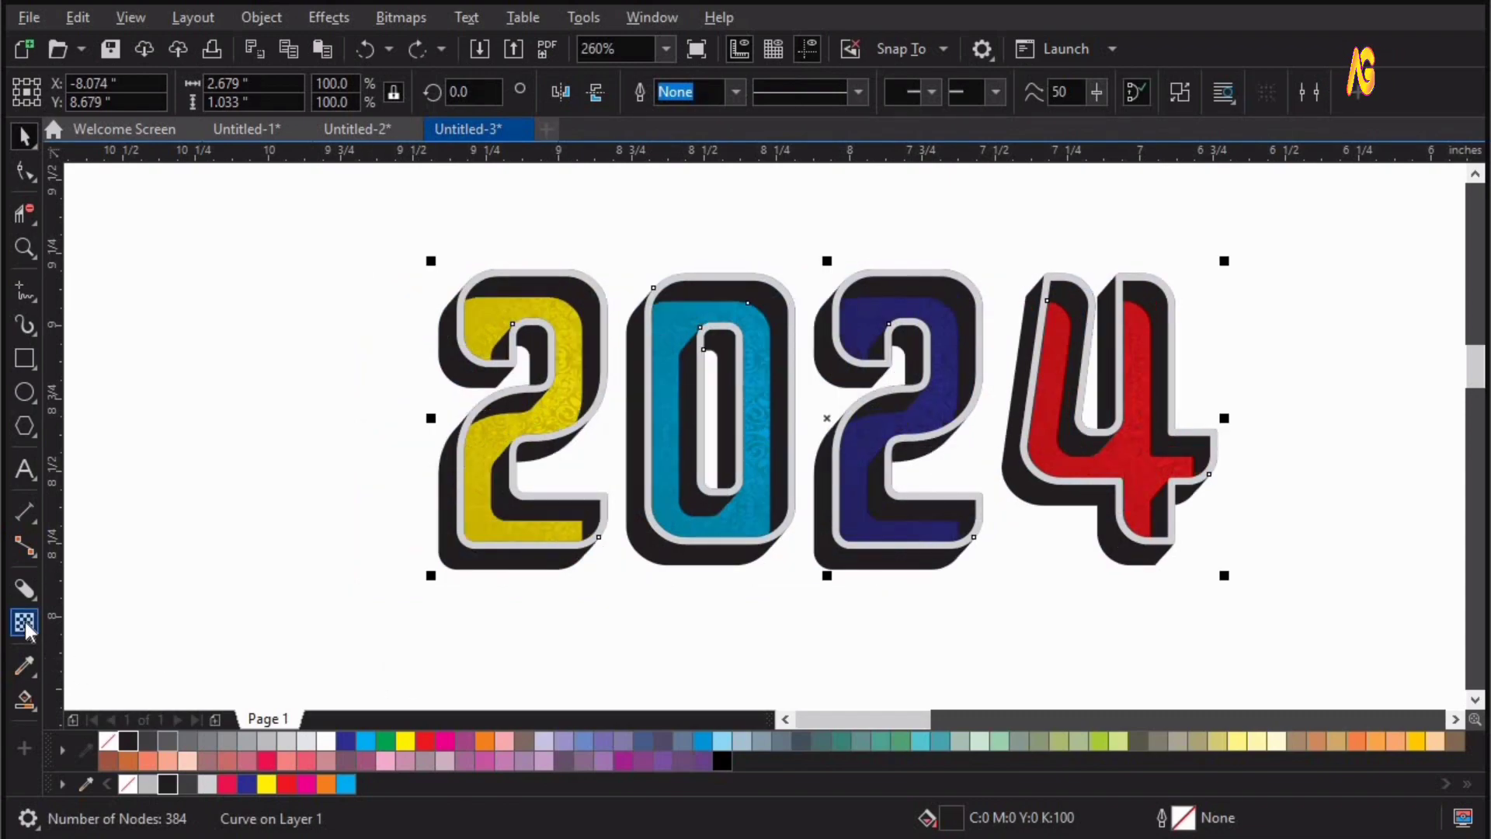
left_click(26, 626)
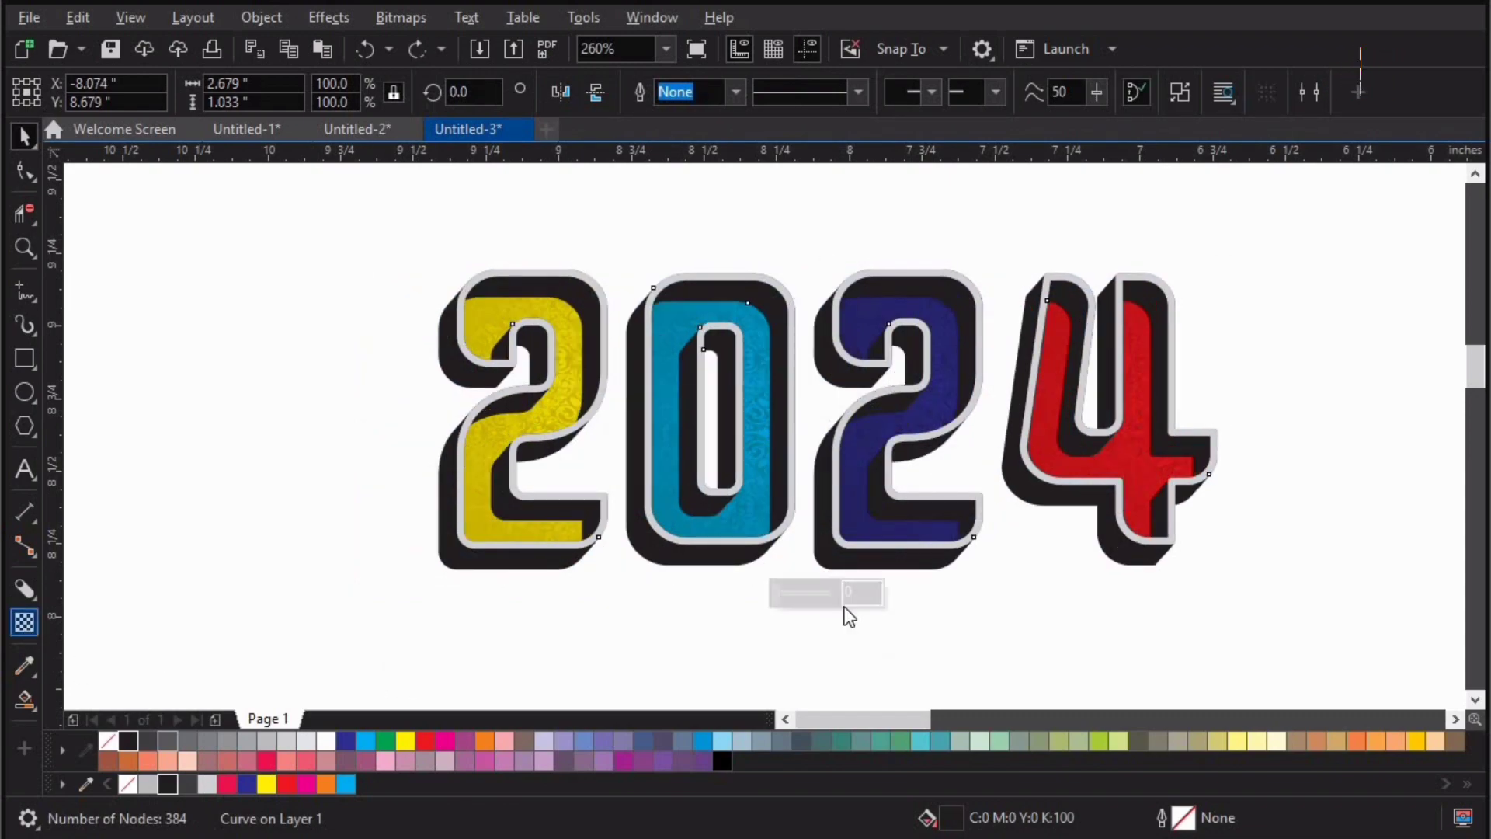
left_click(795, 595)
type("43")
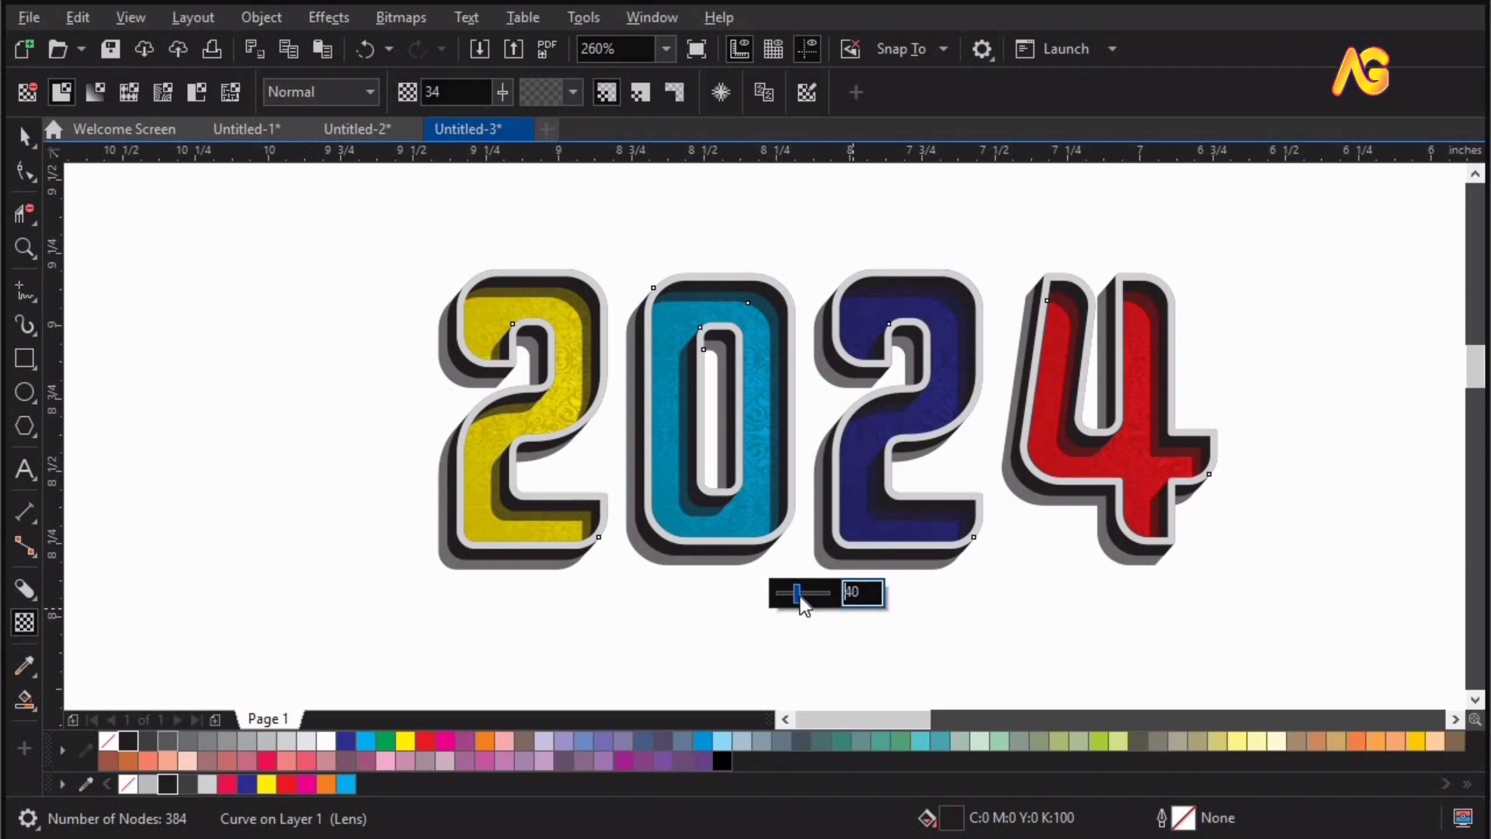
key("Return")
left_click(247, 322)
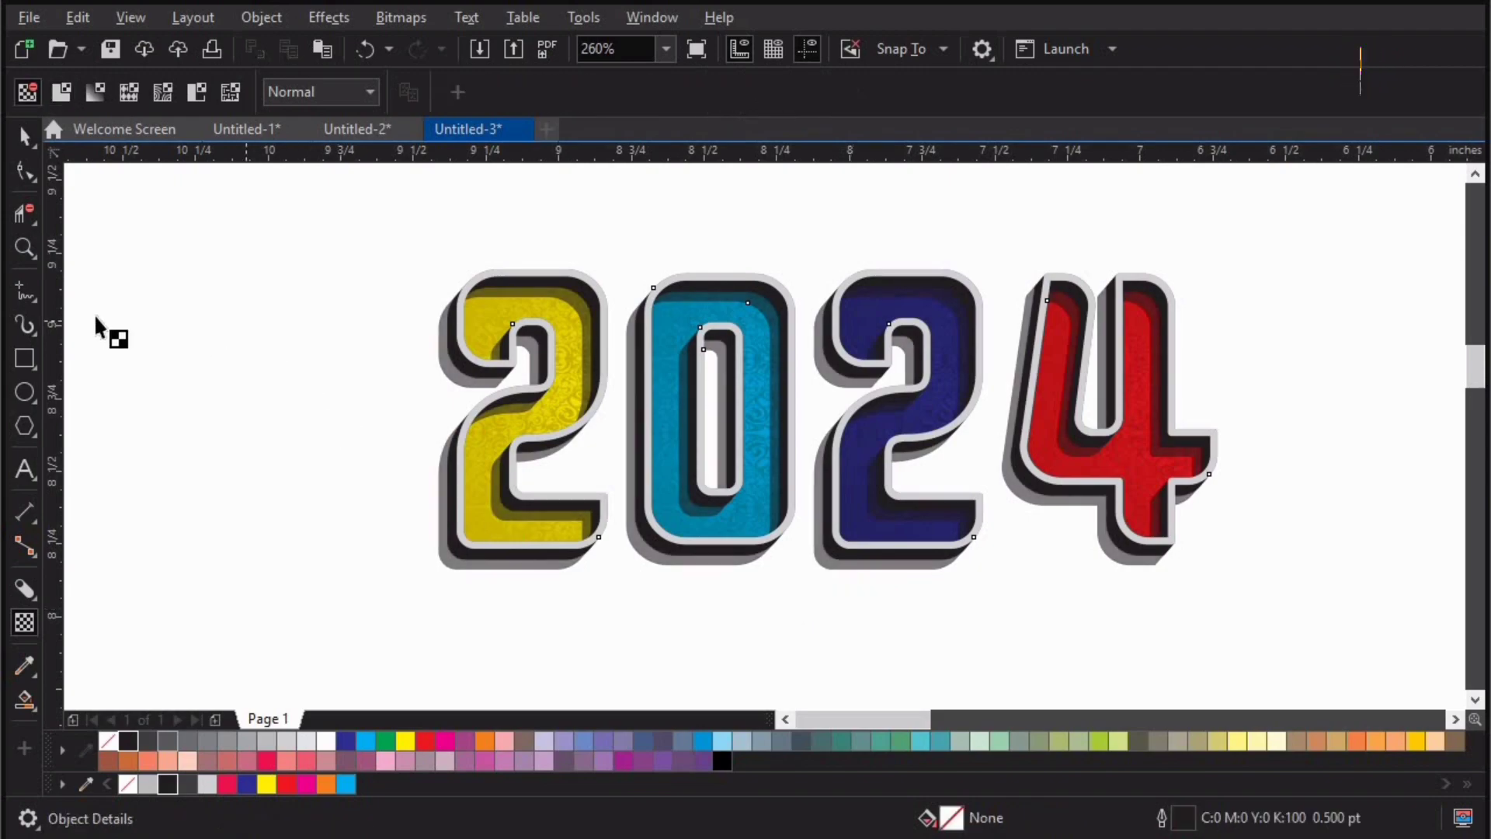
Step: Draw a background rectangle about 3.09 by 1.41 in around the 2024 and fill it with dark grey (K:90)
left_click(24, 357)
left_click_drag(377, 219, 1276, 628)
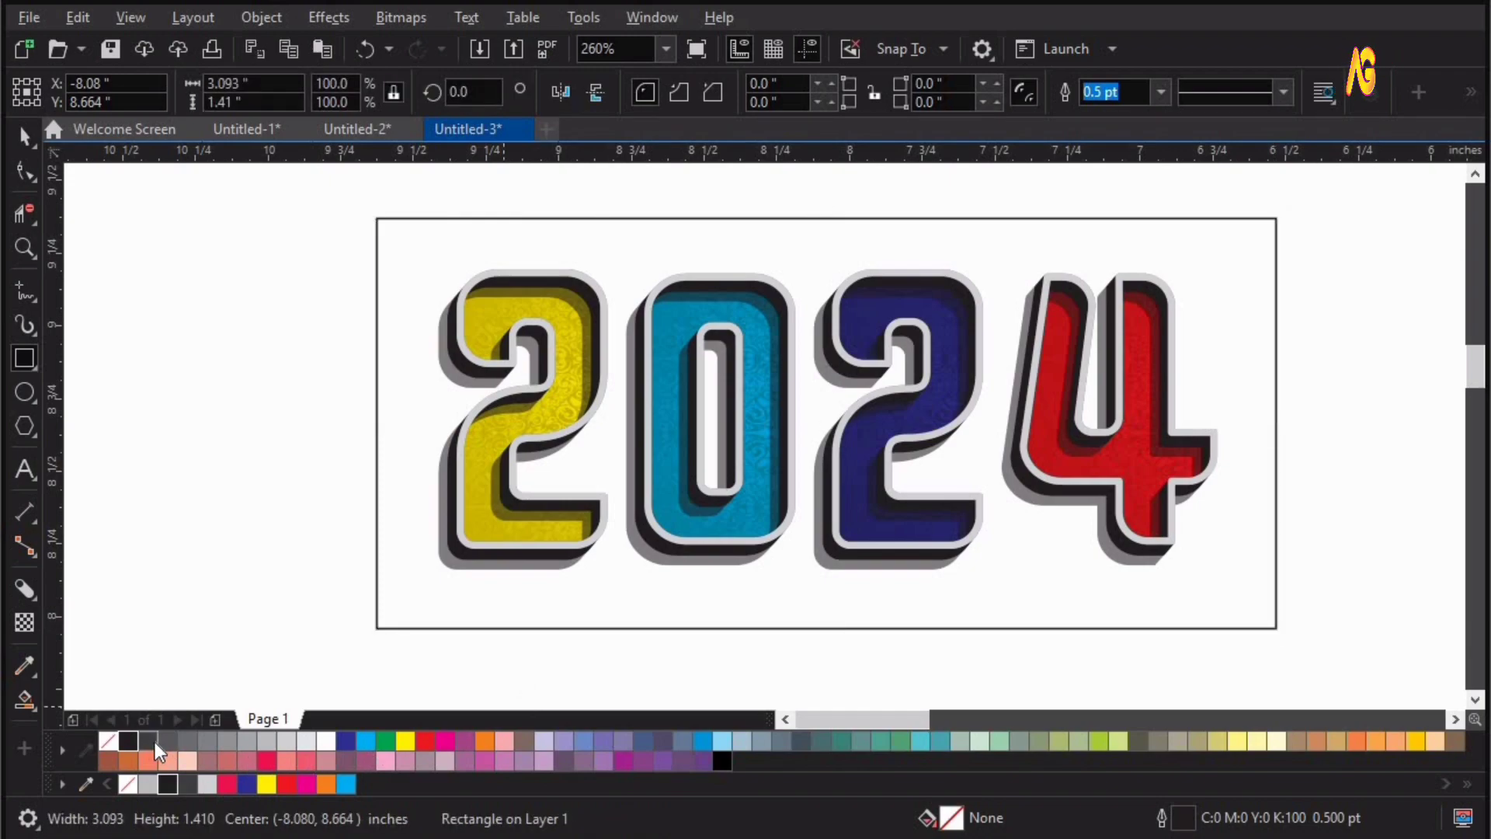
left_click(149, 742)
Step: Send the dark grey rectangle back in the stacking order, behind the entire 2024 artwork
right_click(528, 464)
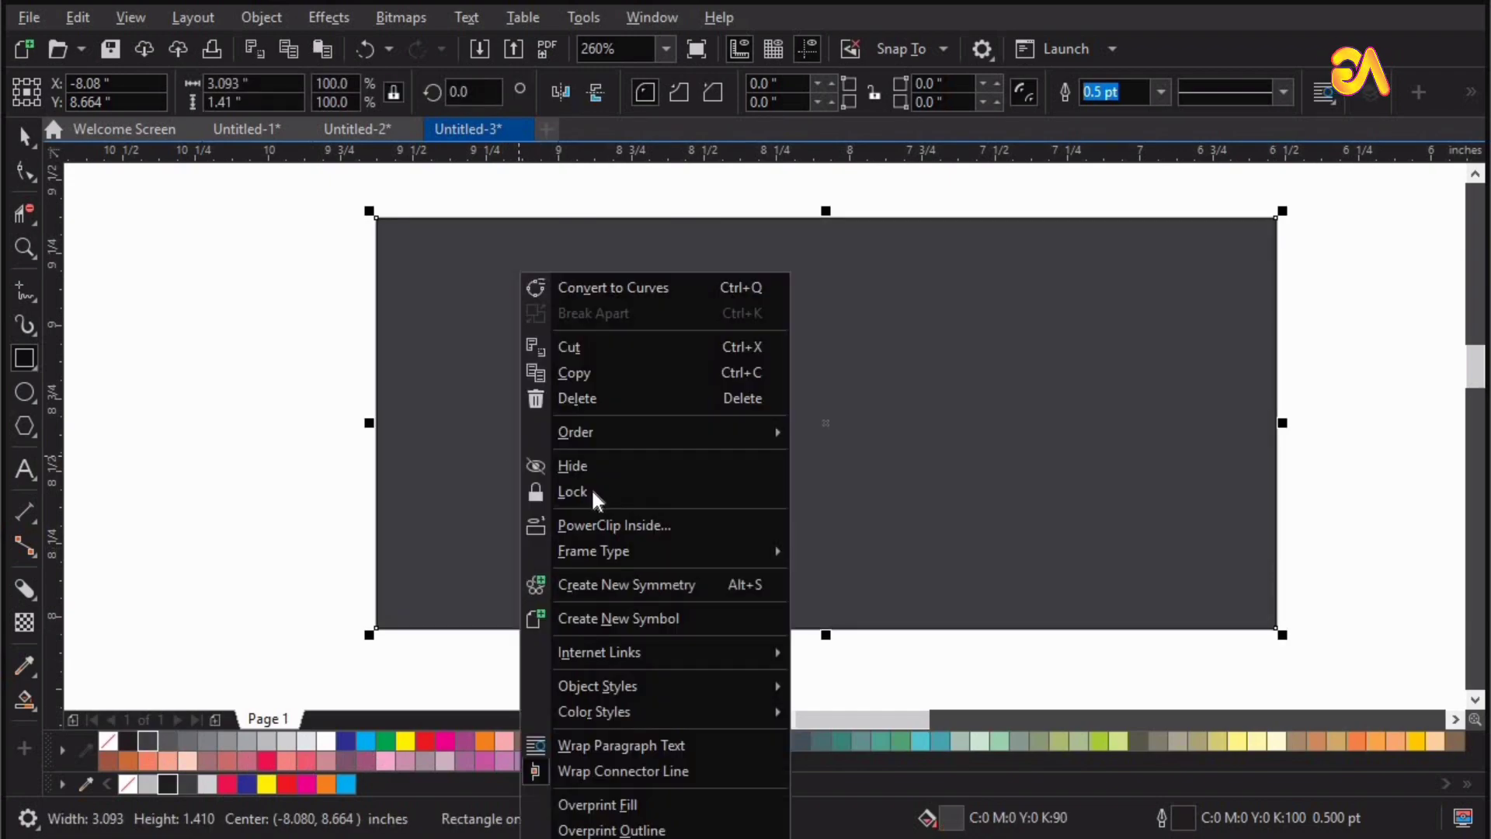
mouse_move(659, 435)
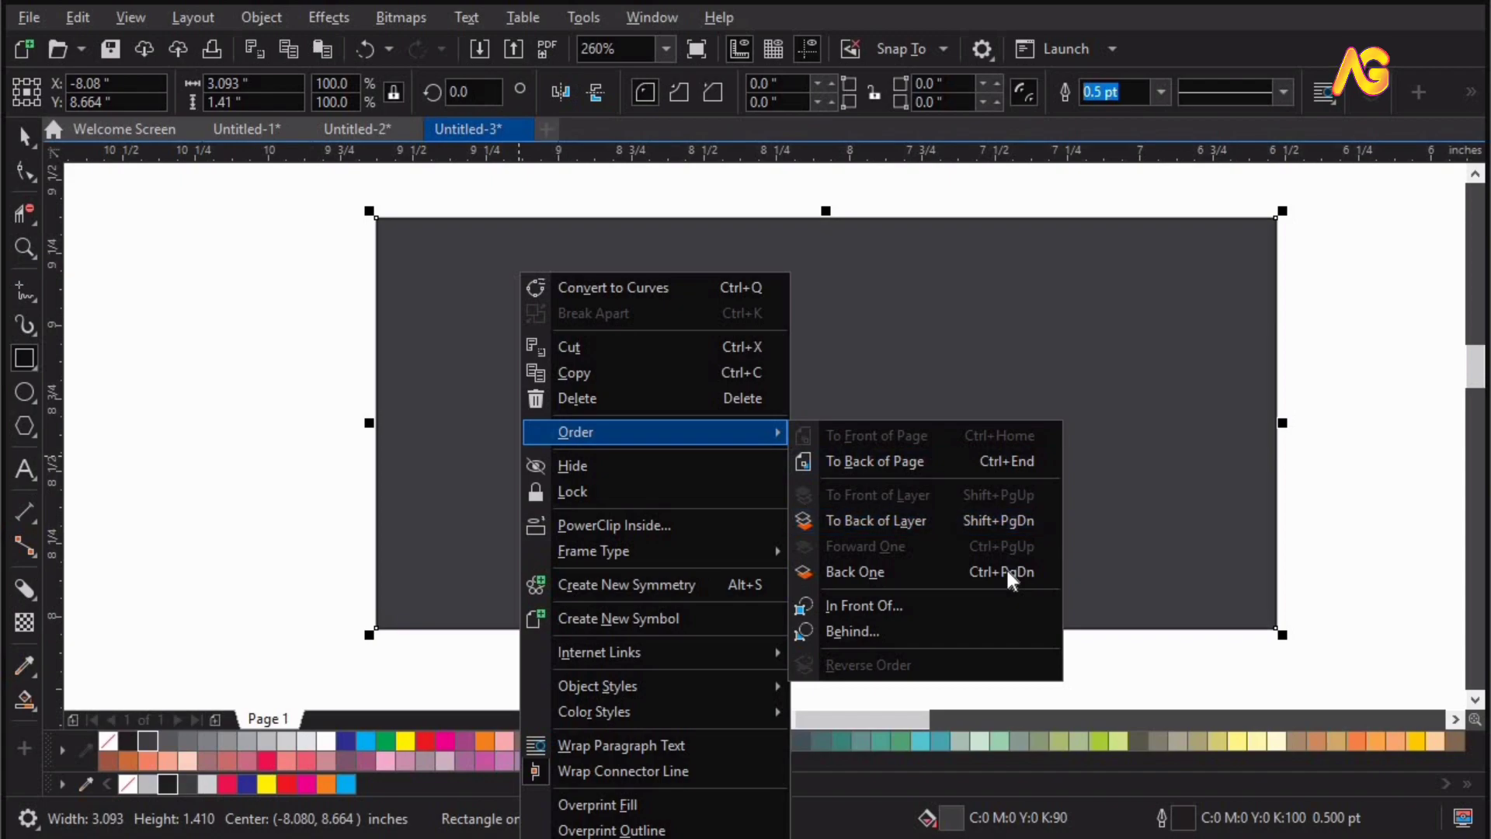
left_click(1005, 572)
key("space")
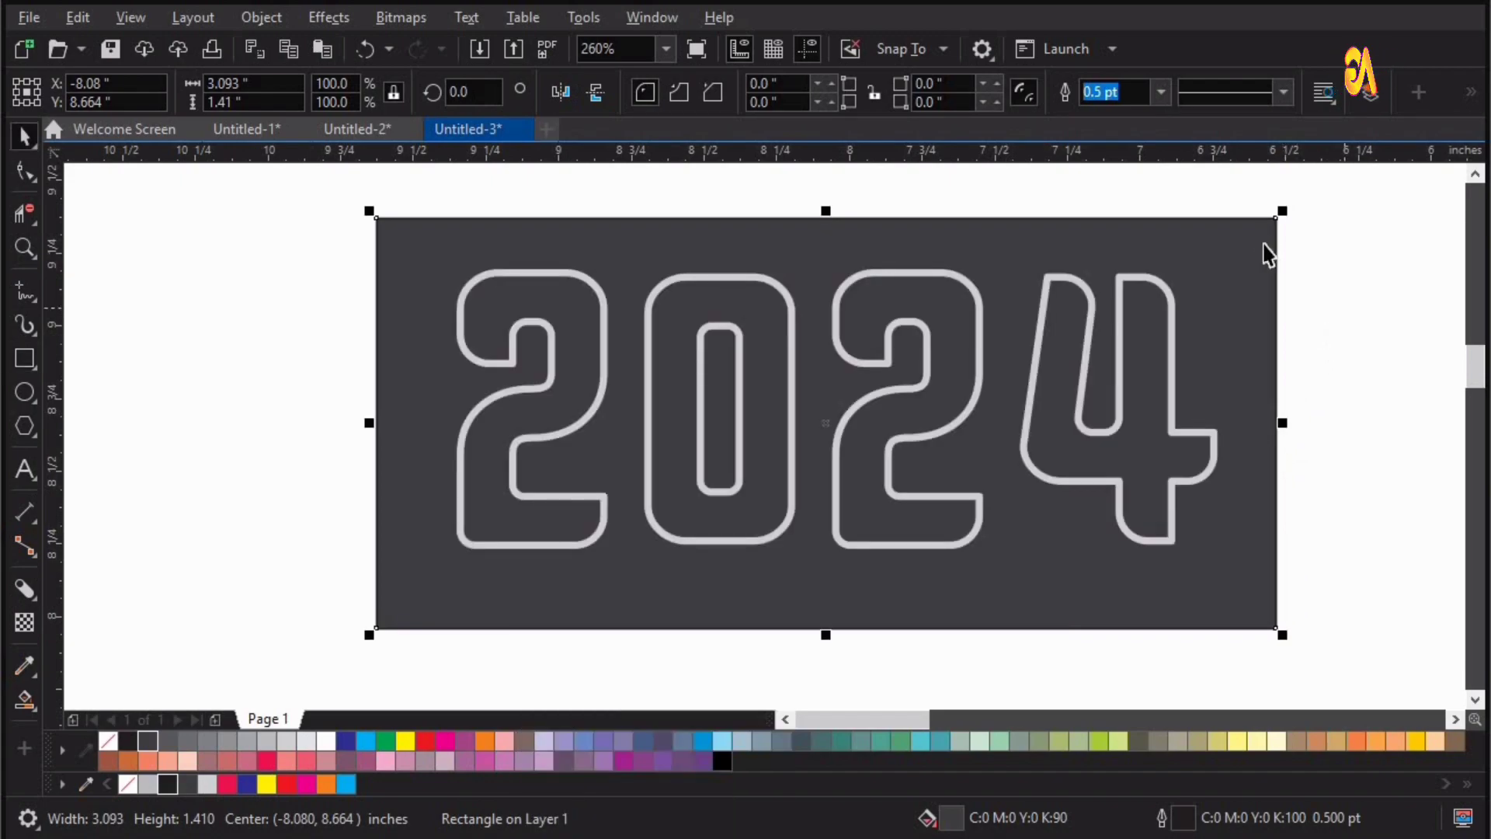
key("ctrl+Page_Down")
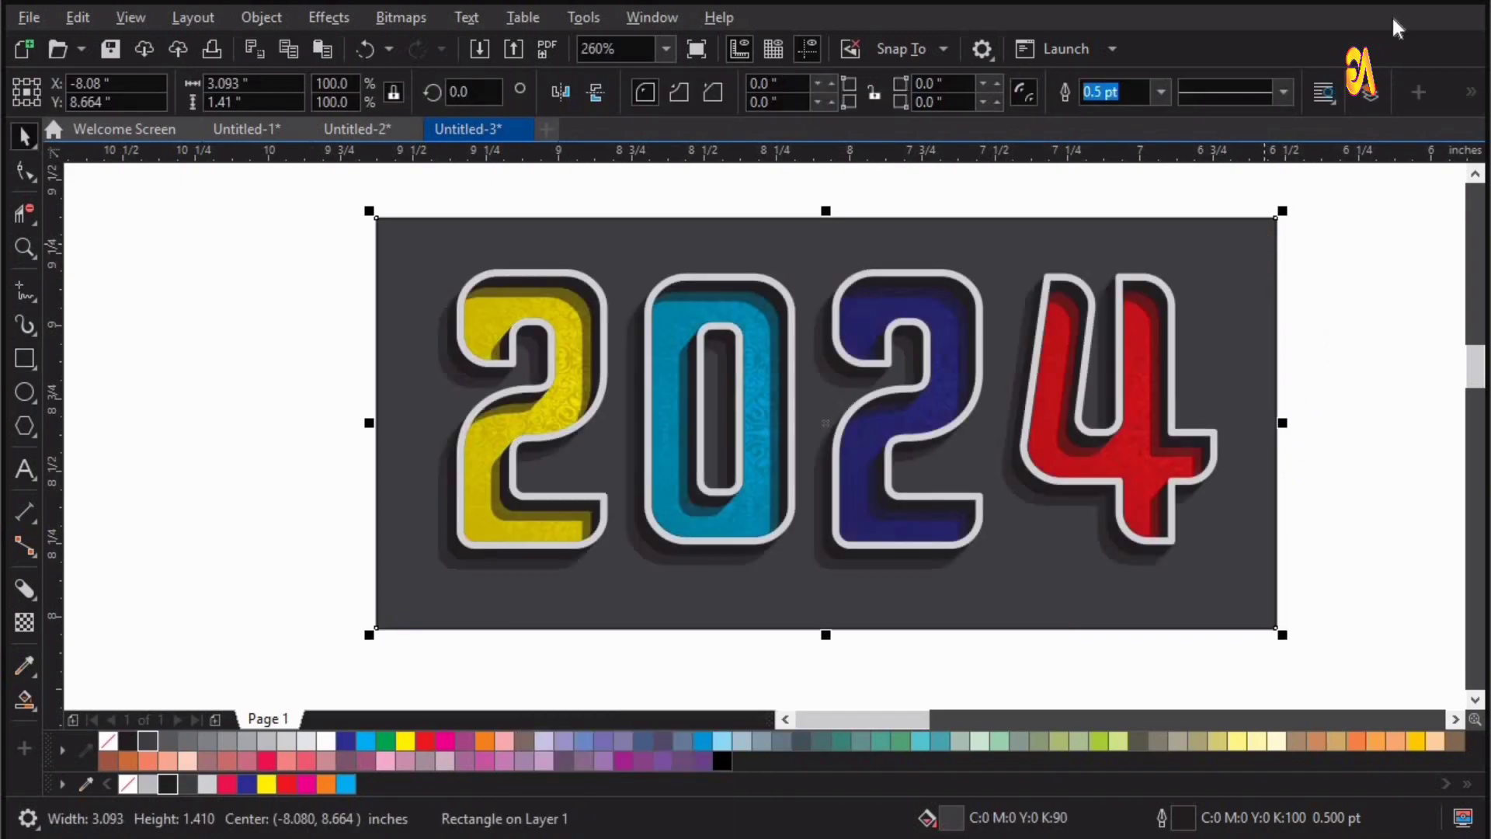
Step: Remove the outline from the dark grey background rectangle
left_click(1346, 242)
key("F4")
left_click(1309, 288)
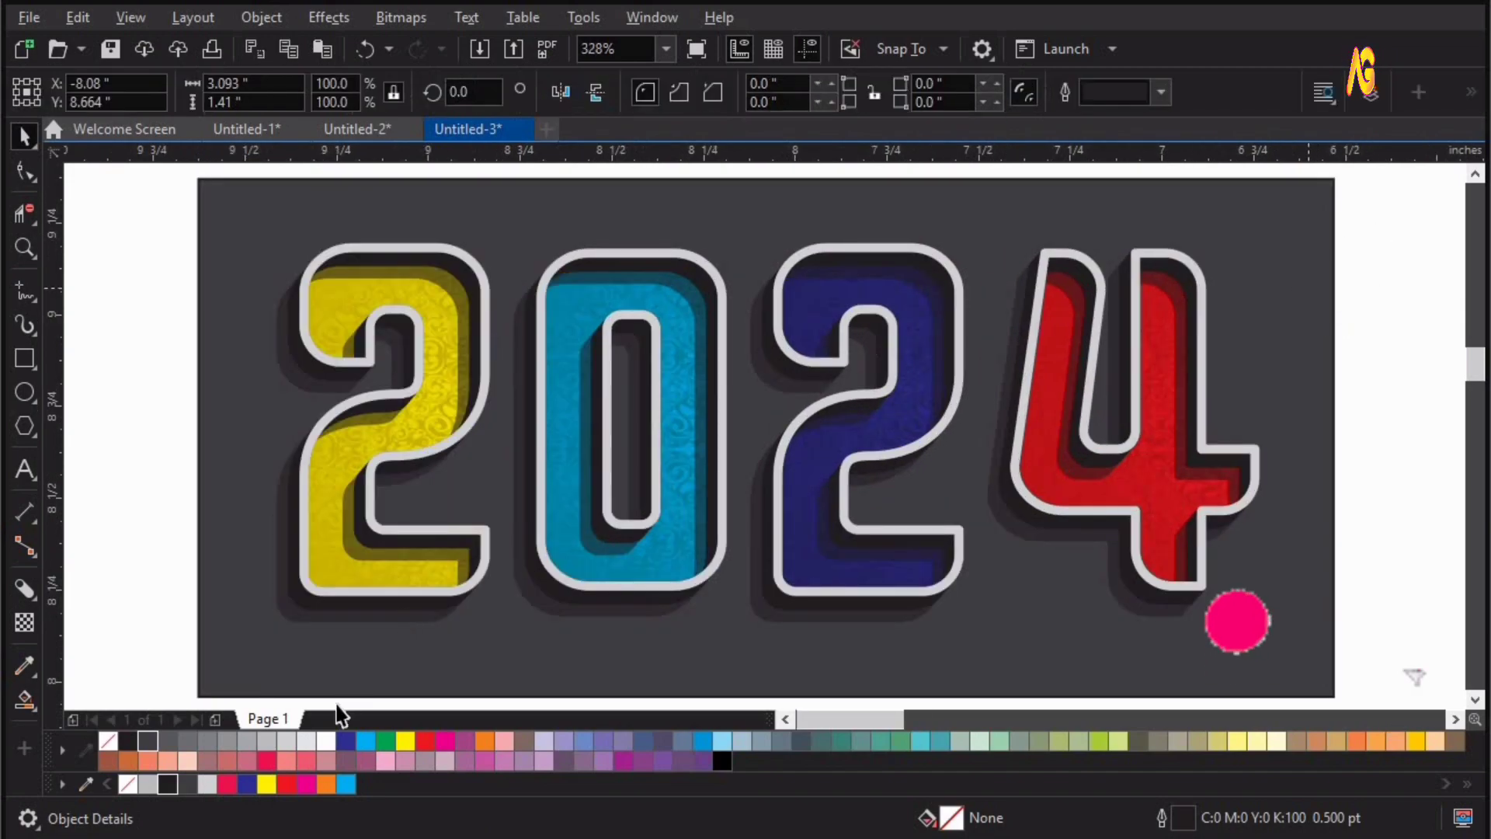
left_click(115, 432)
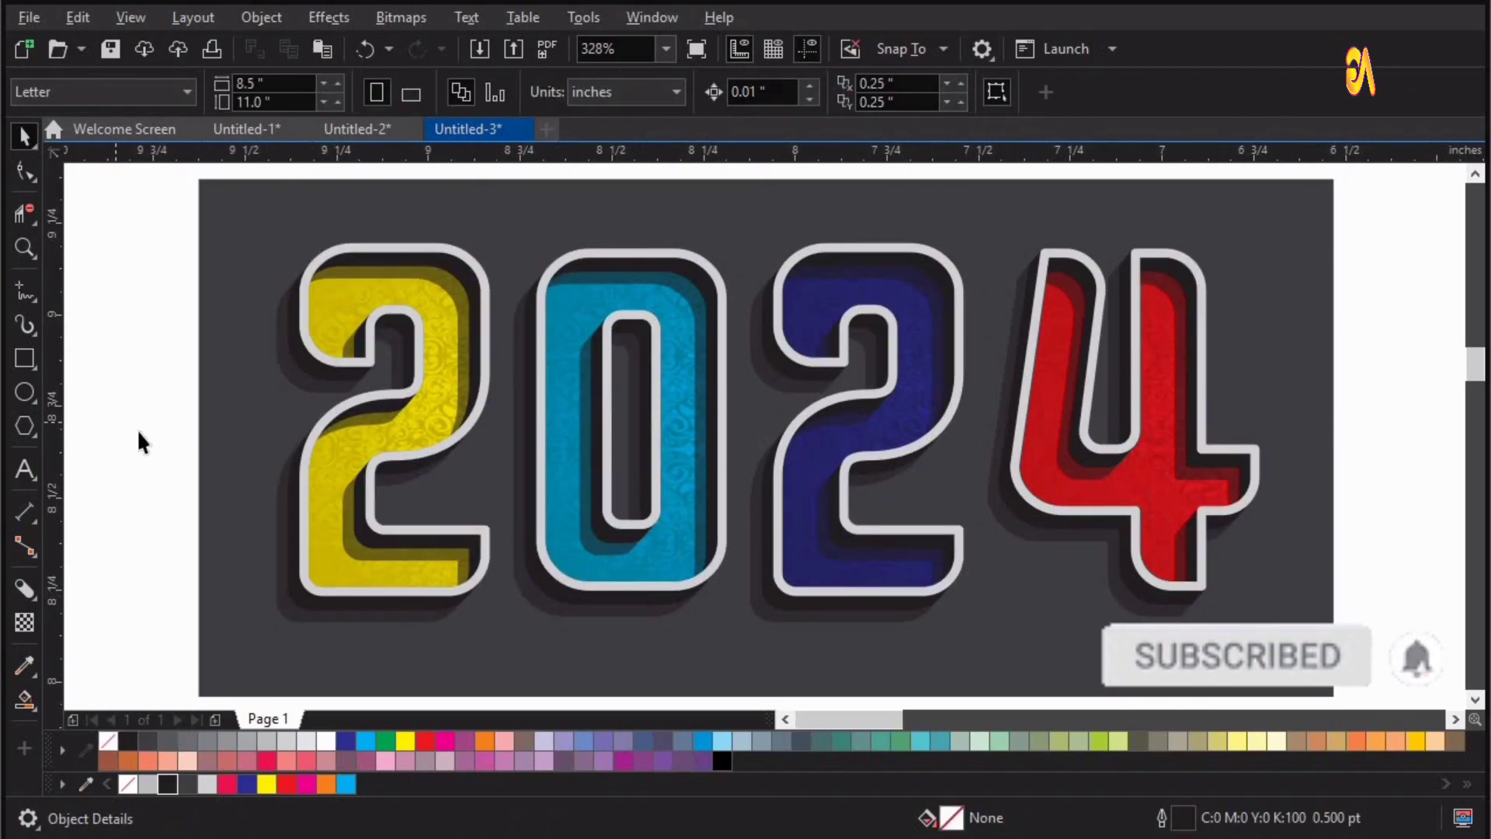
Step: Recolour the light grey outline shape of the 2024 to white
left_click(560, 263)
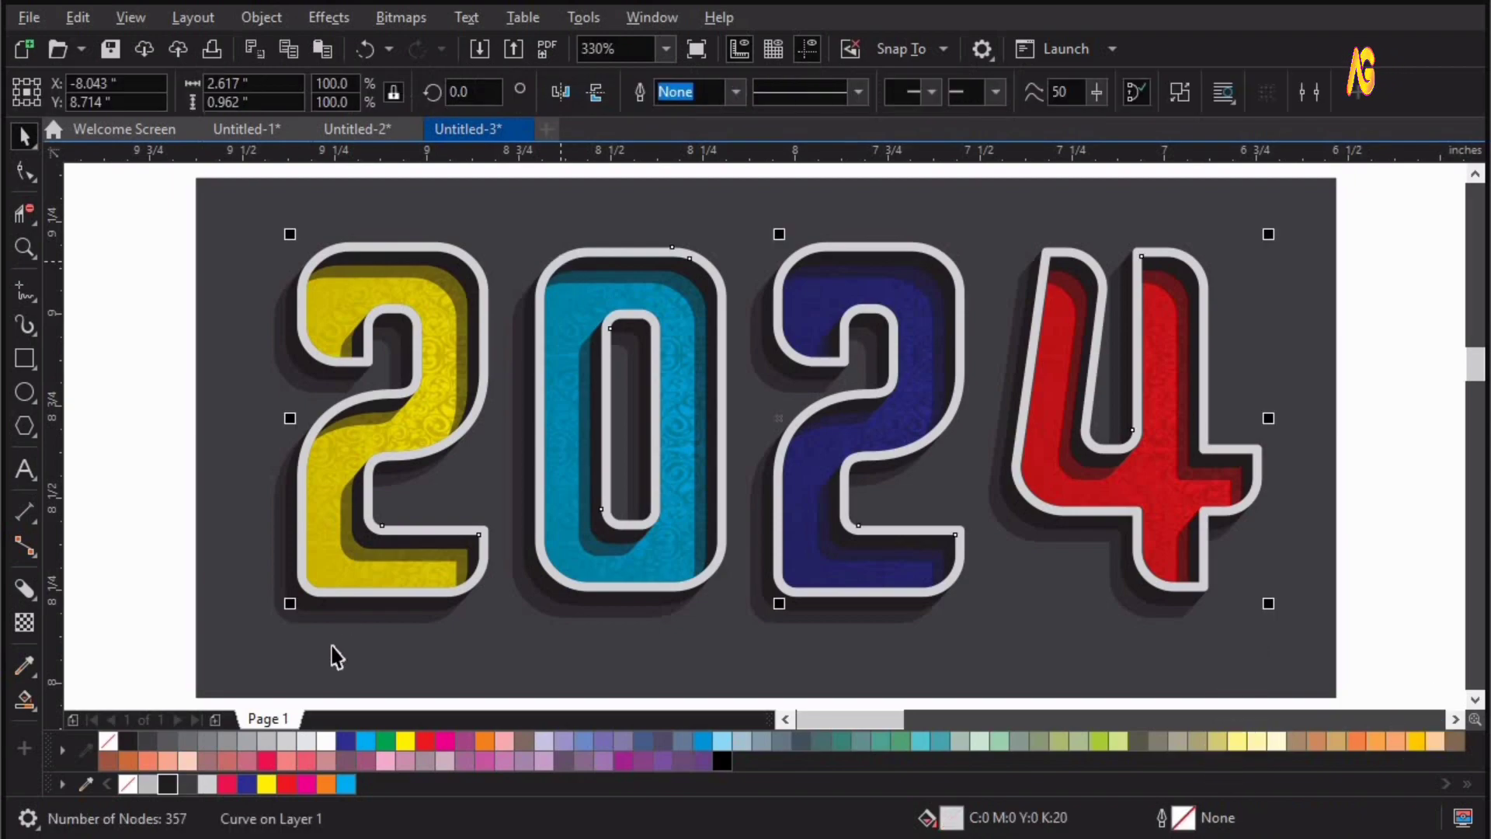
right_click(328, 739)
left_click(118, 235)
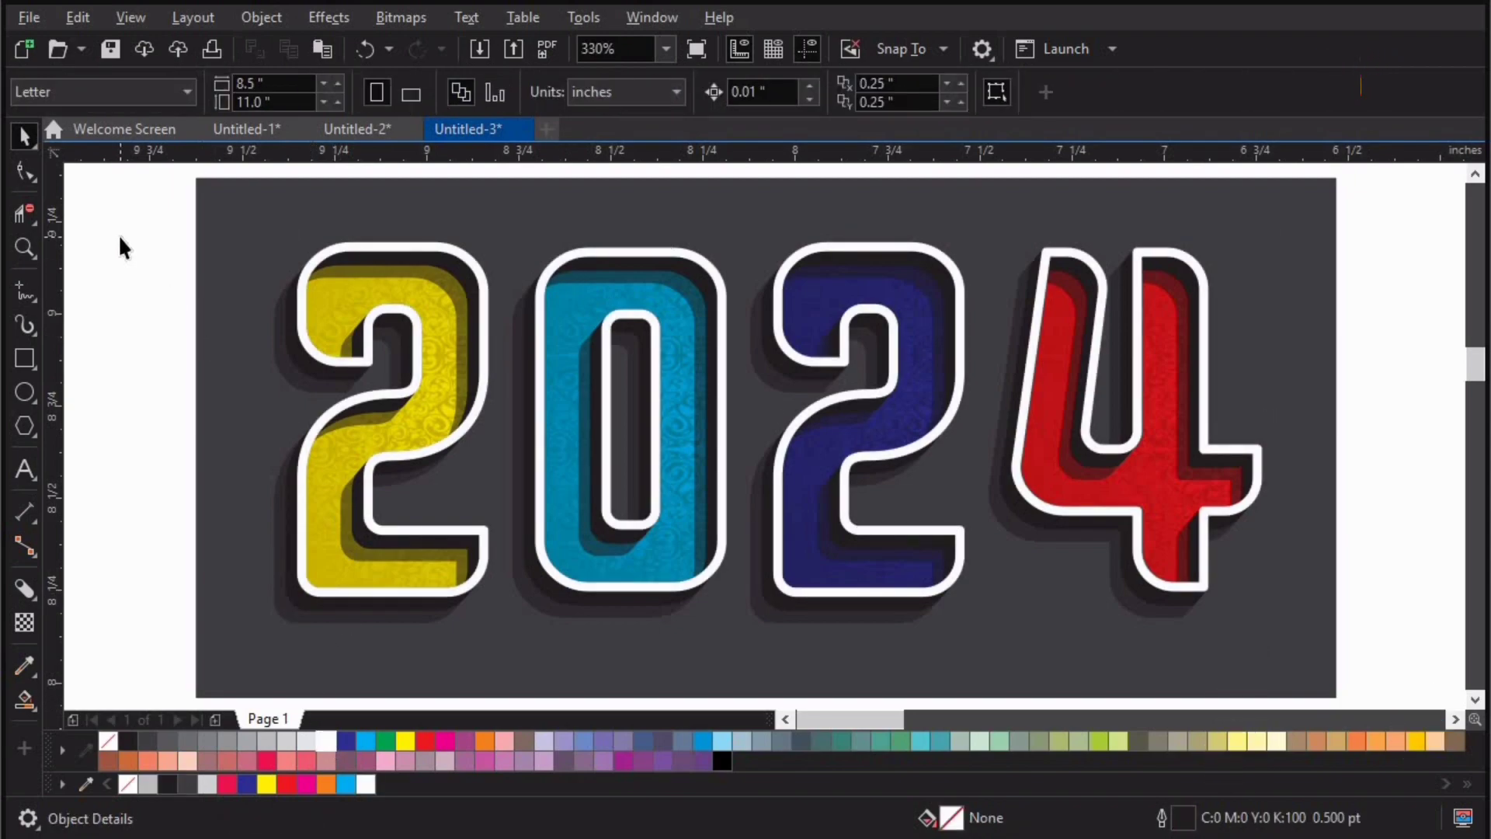